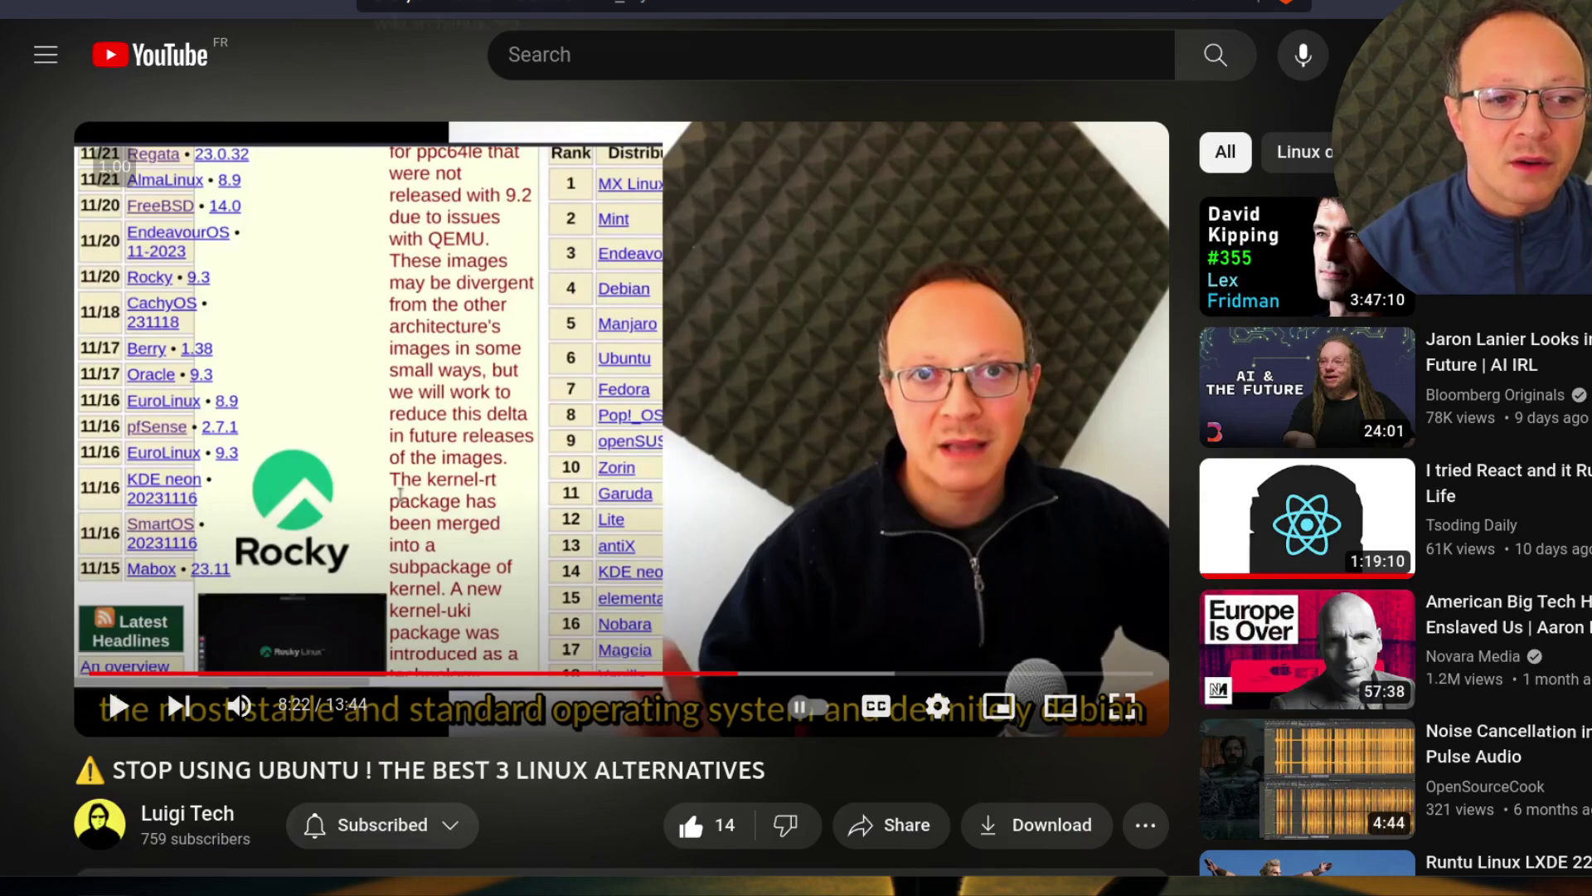
Switch from the YouTube video to the ArchWiki systemd-boot tab, then the Wikipedia LUKS article
{"action": "key", "text": "ctrl+Tab"}
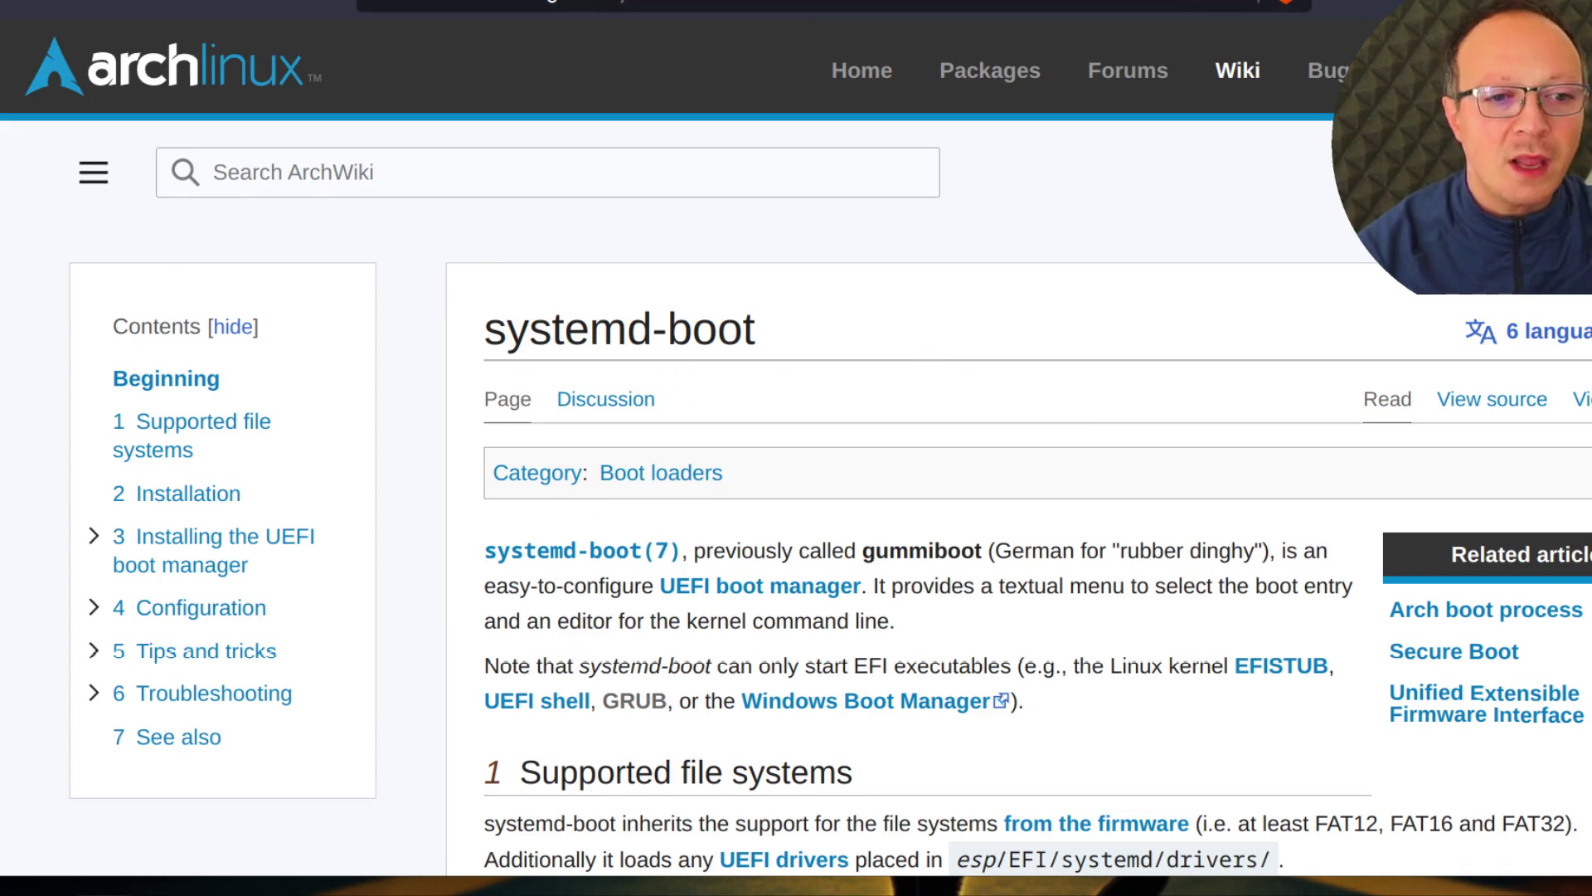
{"action": "key", "text": "ctrl+Tab"}
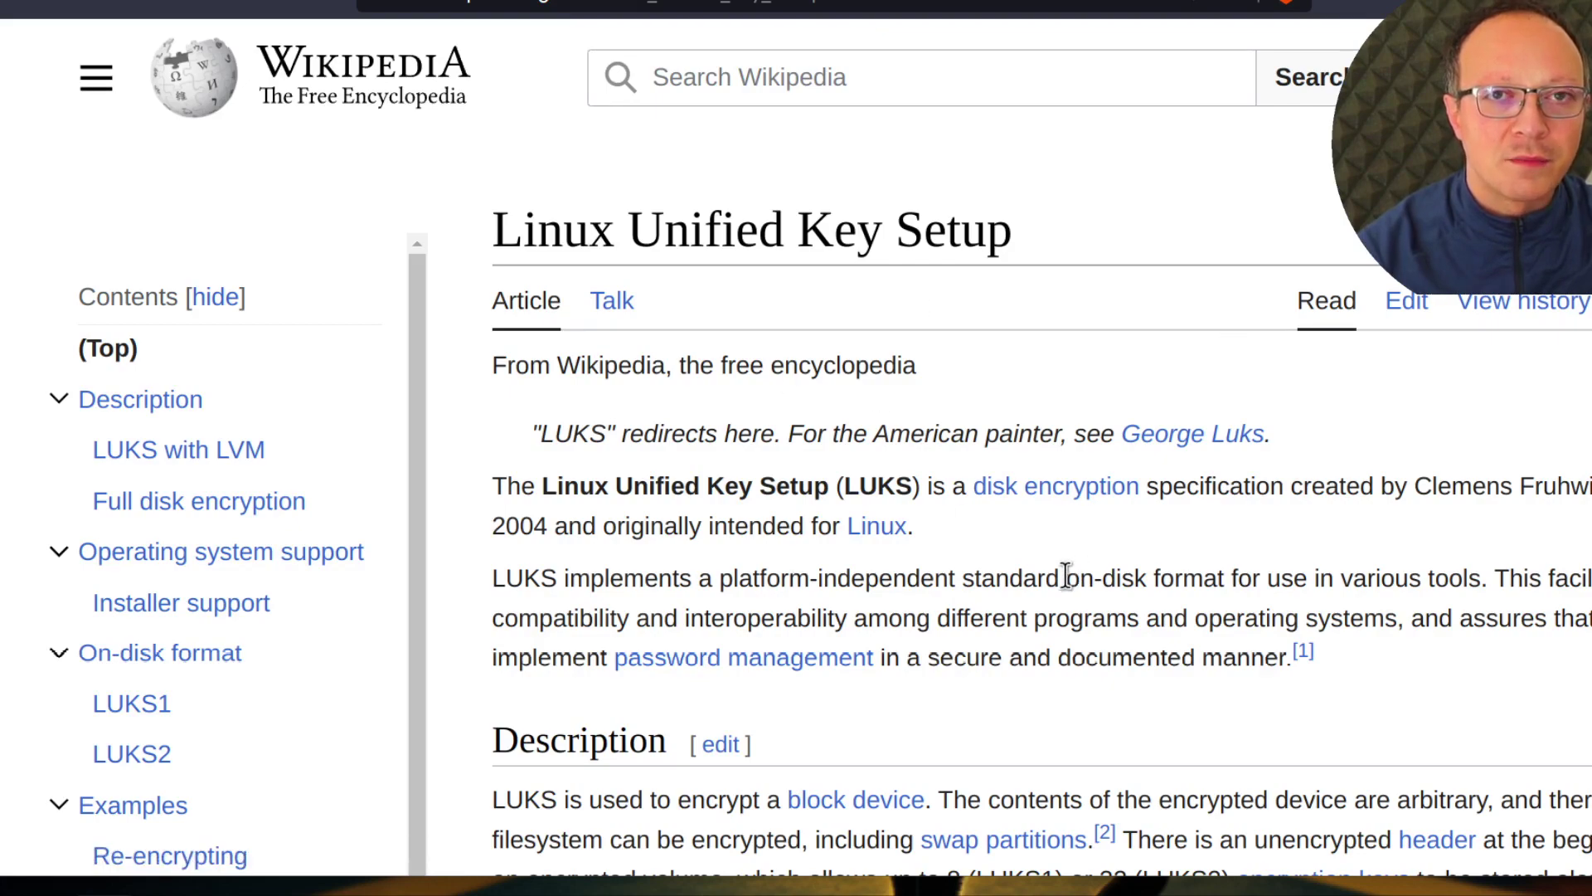
Skim the LUKS article's Description section, then return to the paused YouTube video
{"action": "scroll", "coordinate": [917, 559], "scroll_direction": "down", "scroll_amount": 6}
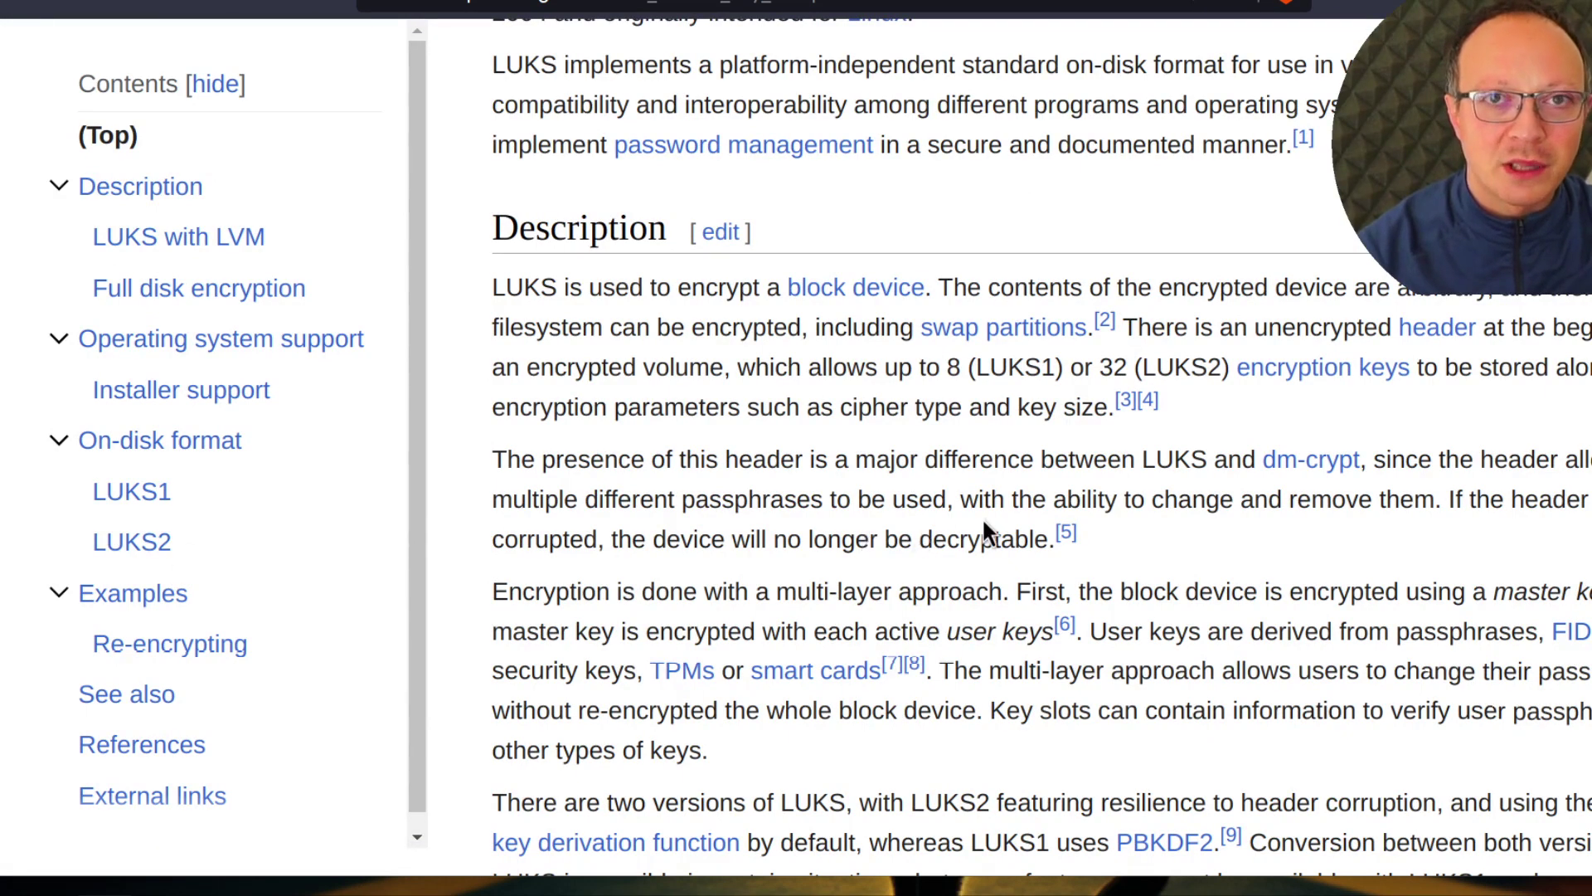
{"action": "scroll", "coordinate": [982, 516], "scroll_direction": "up", "scroll_amount": 6}
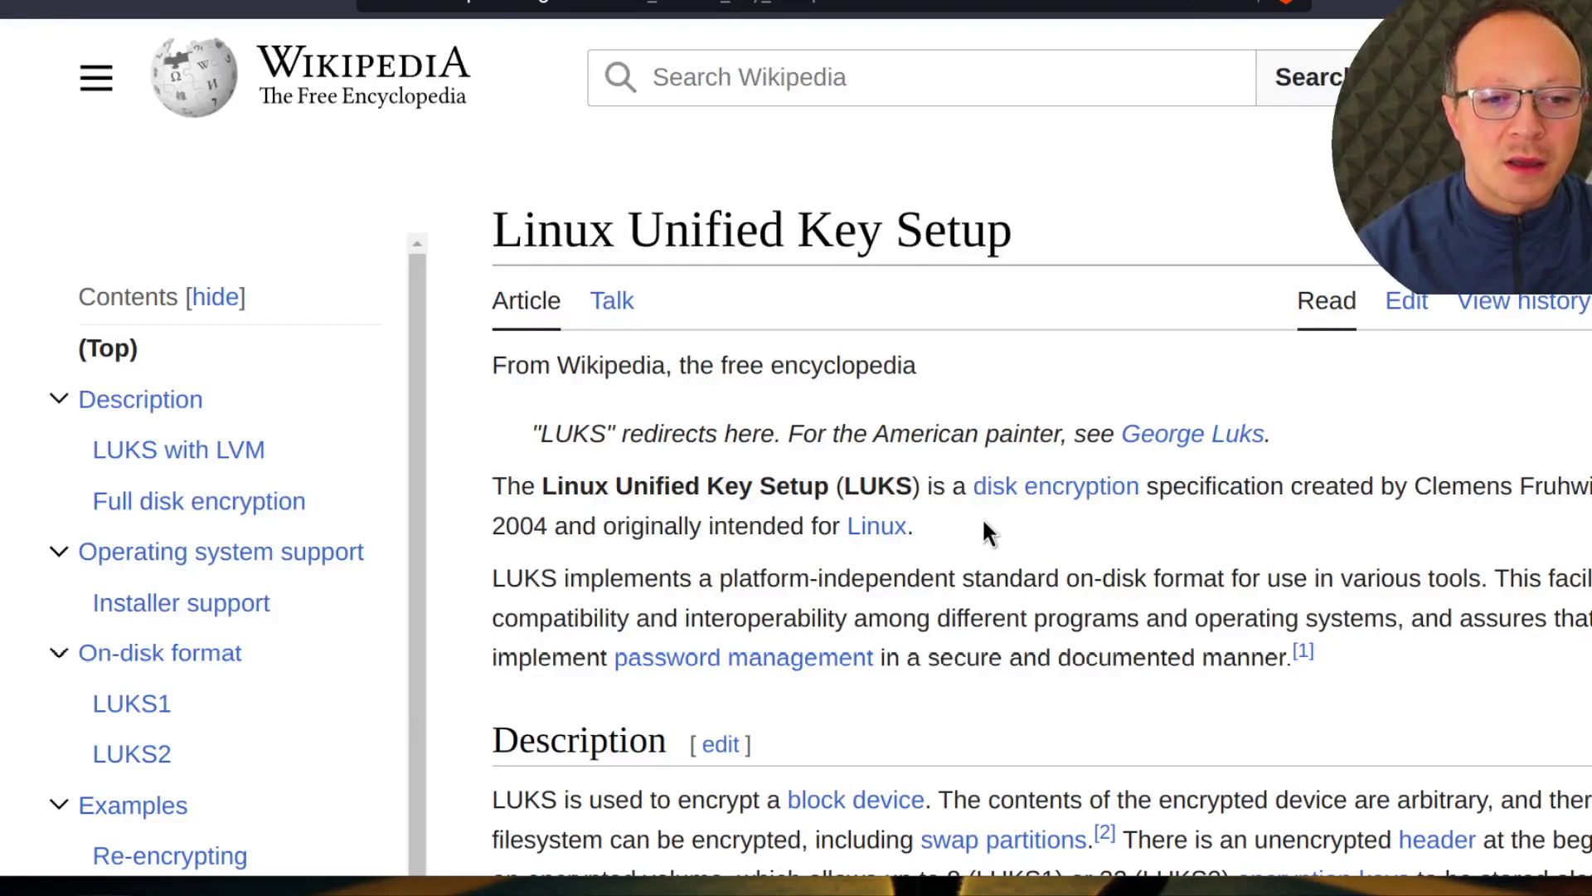
{"action": "key", "text": "ctrl+Tab"}
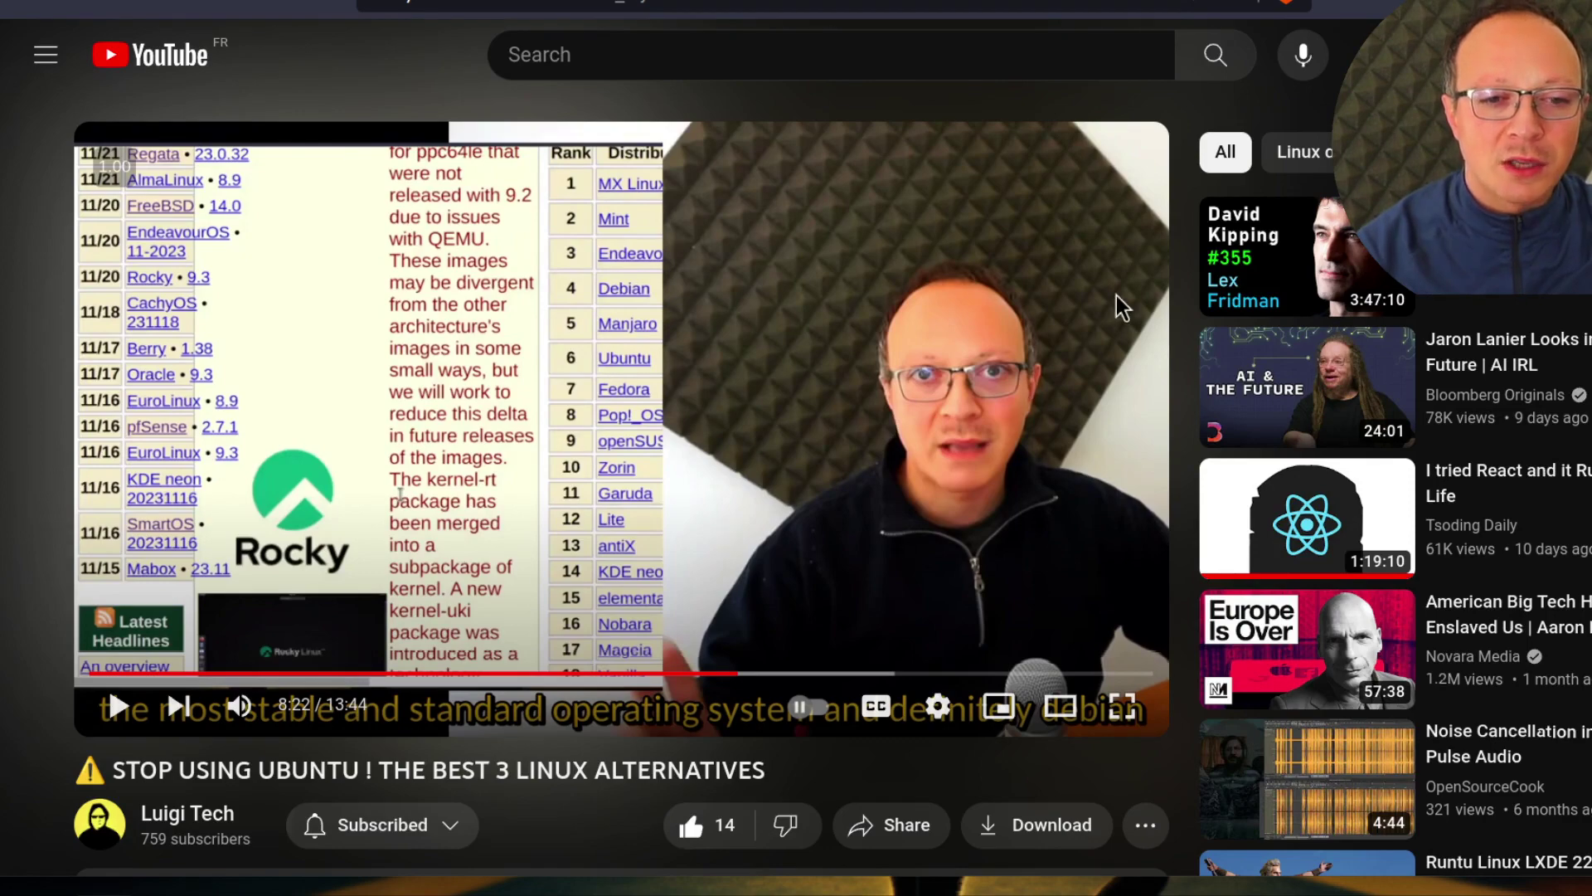
Switch to the openSUSE wiki's Portal:MicroOS/Downloads tab
{"action": "left_click", "coordinate": [1234, 3]}
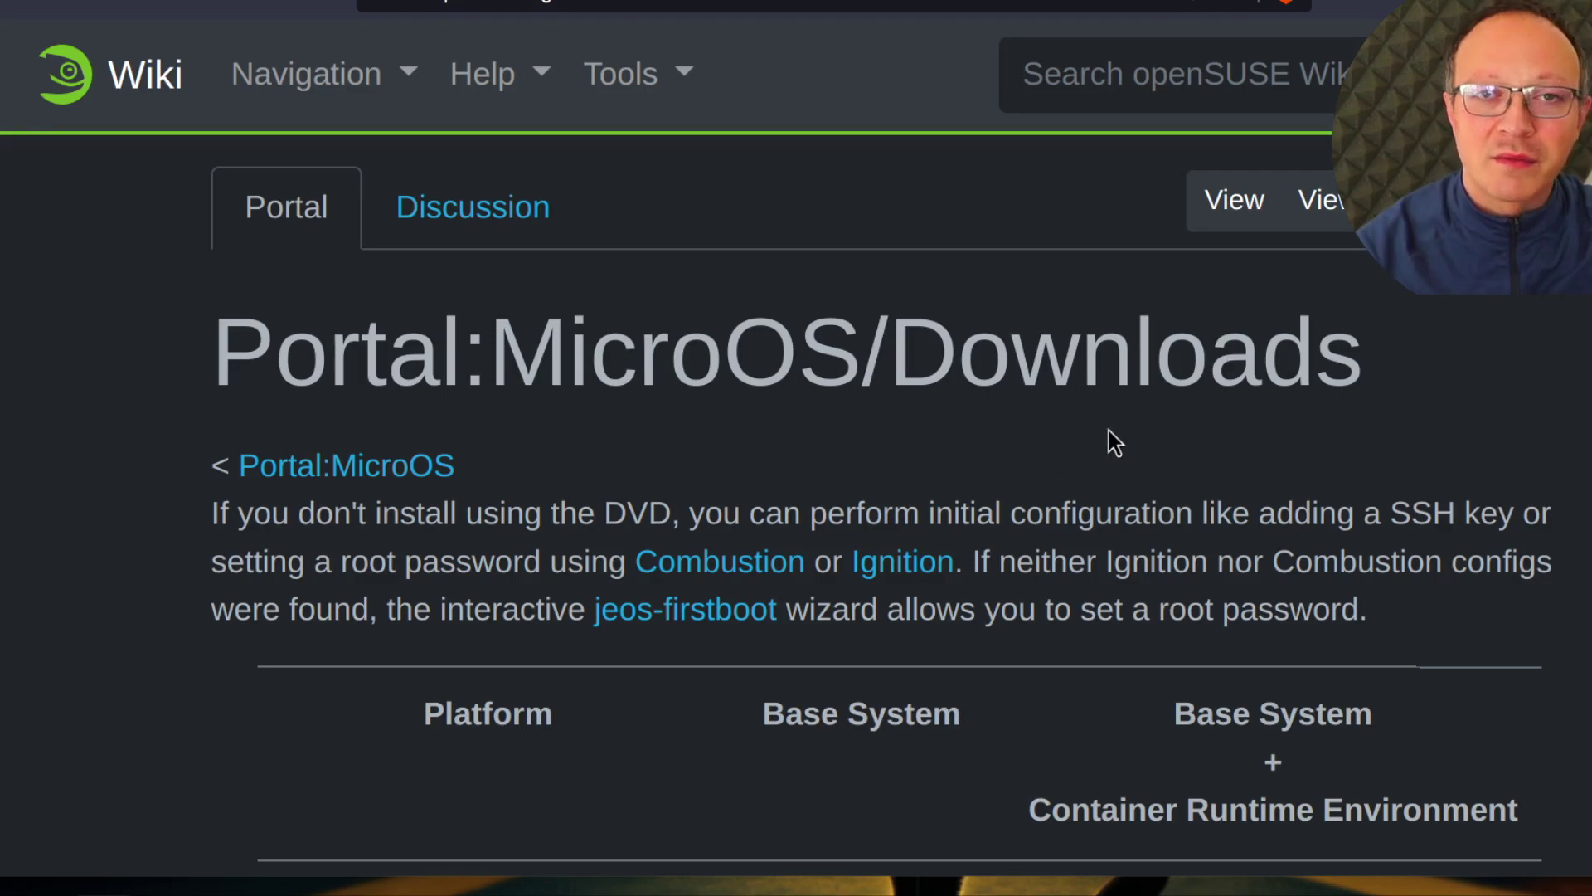
Look over the ISO Image, Qemu KVM and VirtualBox download rows, then bring up the MicroOS VM
{"action": "scroll", "coordinate": [1148, 460], "scroll_direction": "down", "scroll_amount": 4}
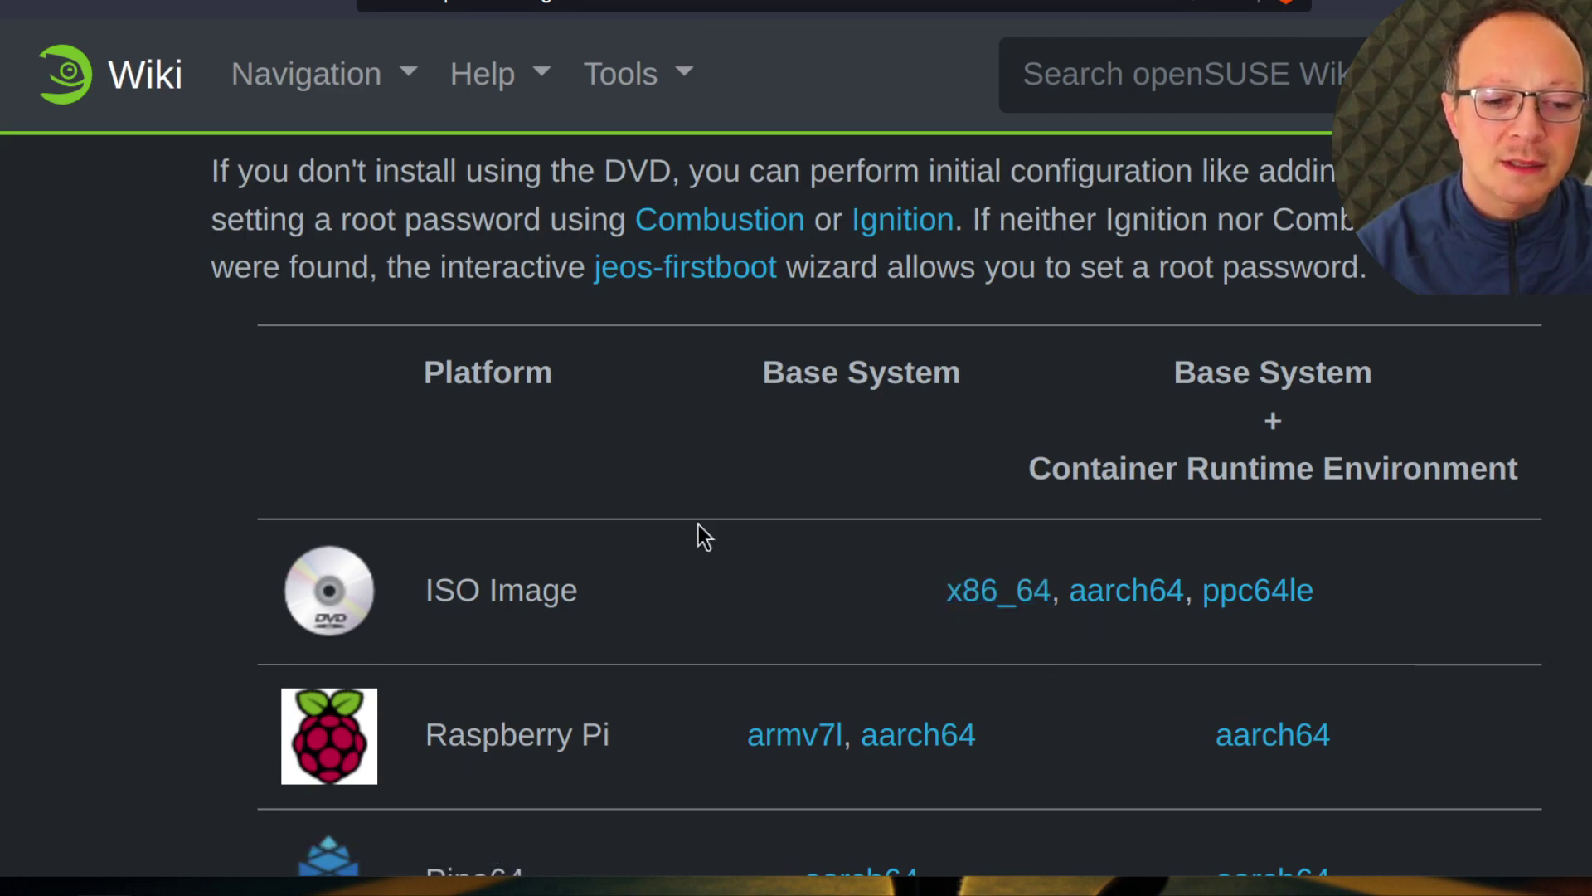
{"action": "scroll", "coordinate": [698, 524], "scroll_direction": "down", "scroll_amount": 5}
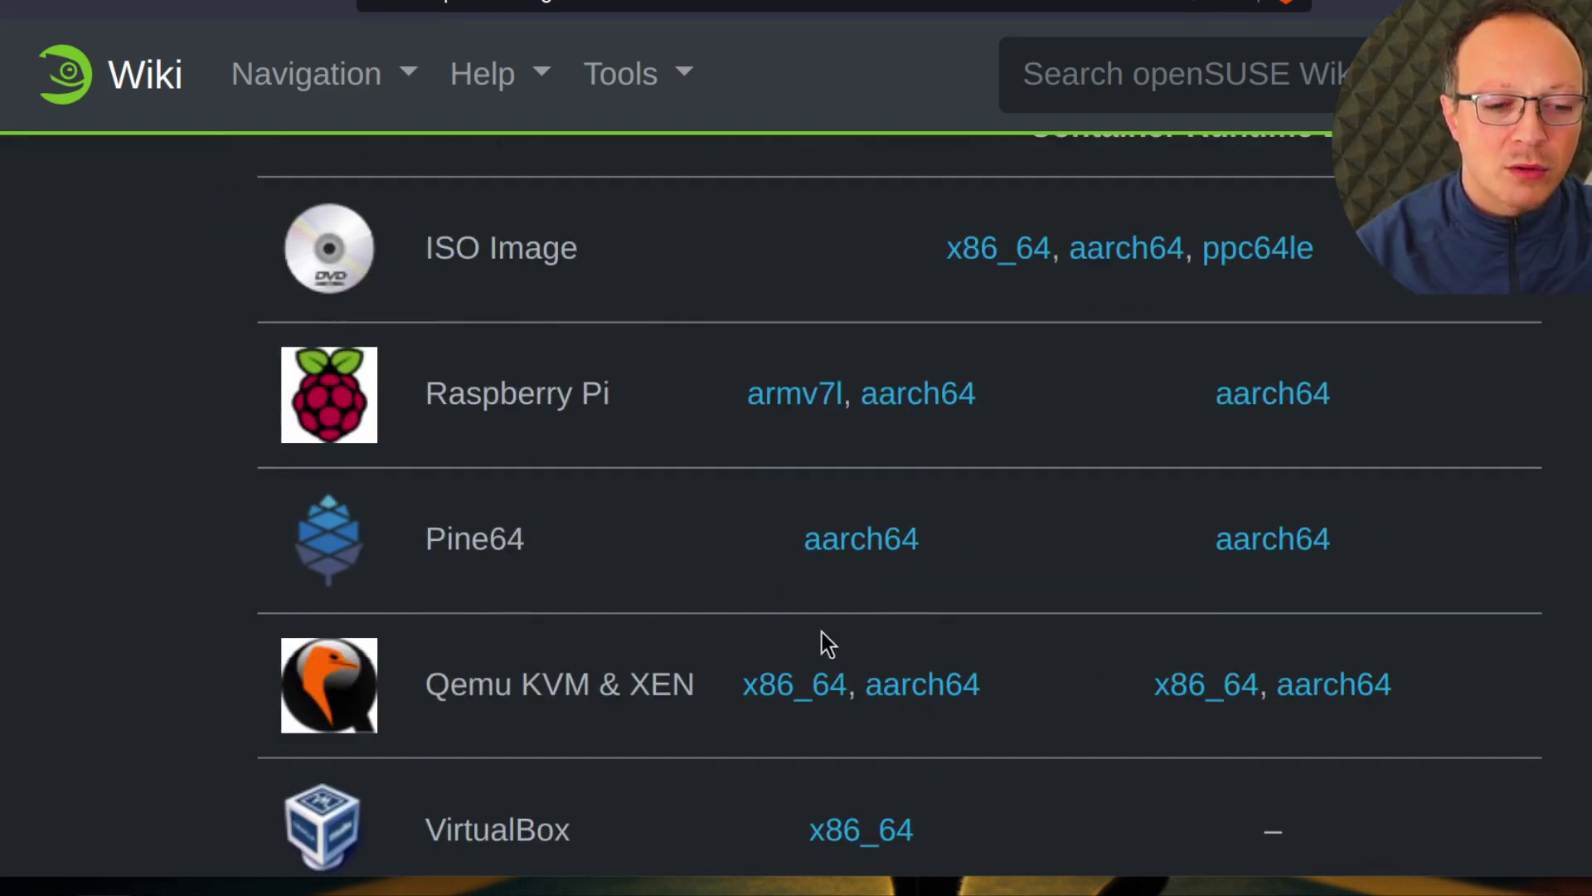
{"action": "scroll", "coordinate": [481, 617], "scroll_direction": "up", "scroll_amount": 2}
{"action": "scroll", "coordinate": [812, 617], "scroll_direction": "up", "scroll_amount": 6}
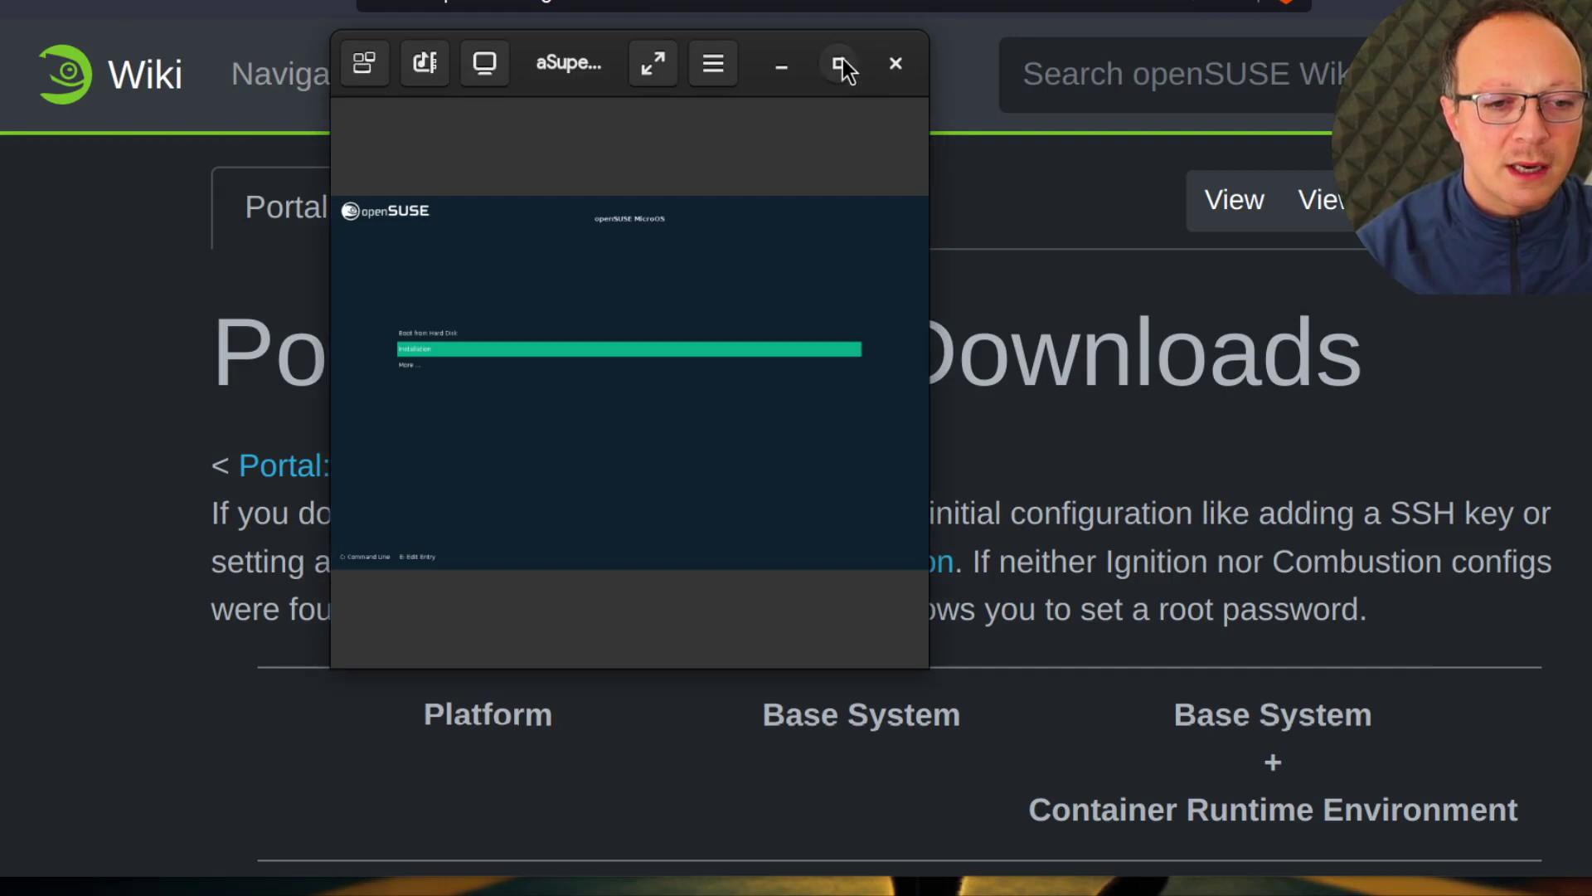
{"action": "left_click", "coordinate": [839, 63]}
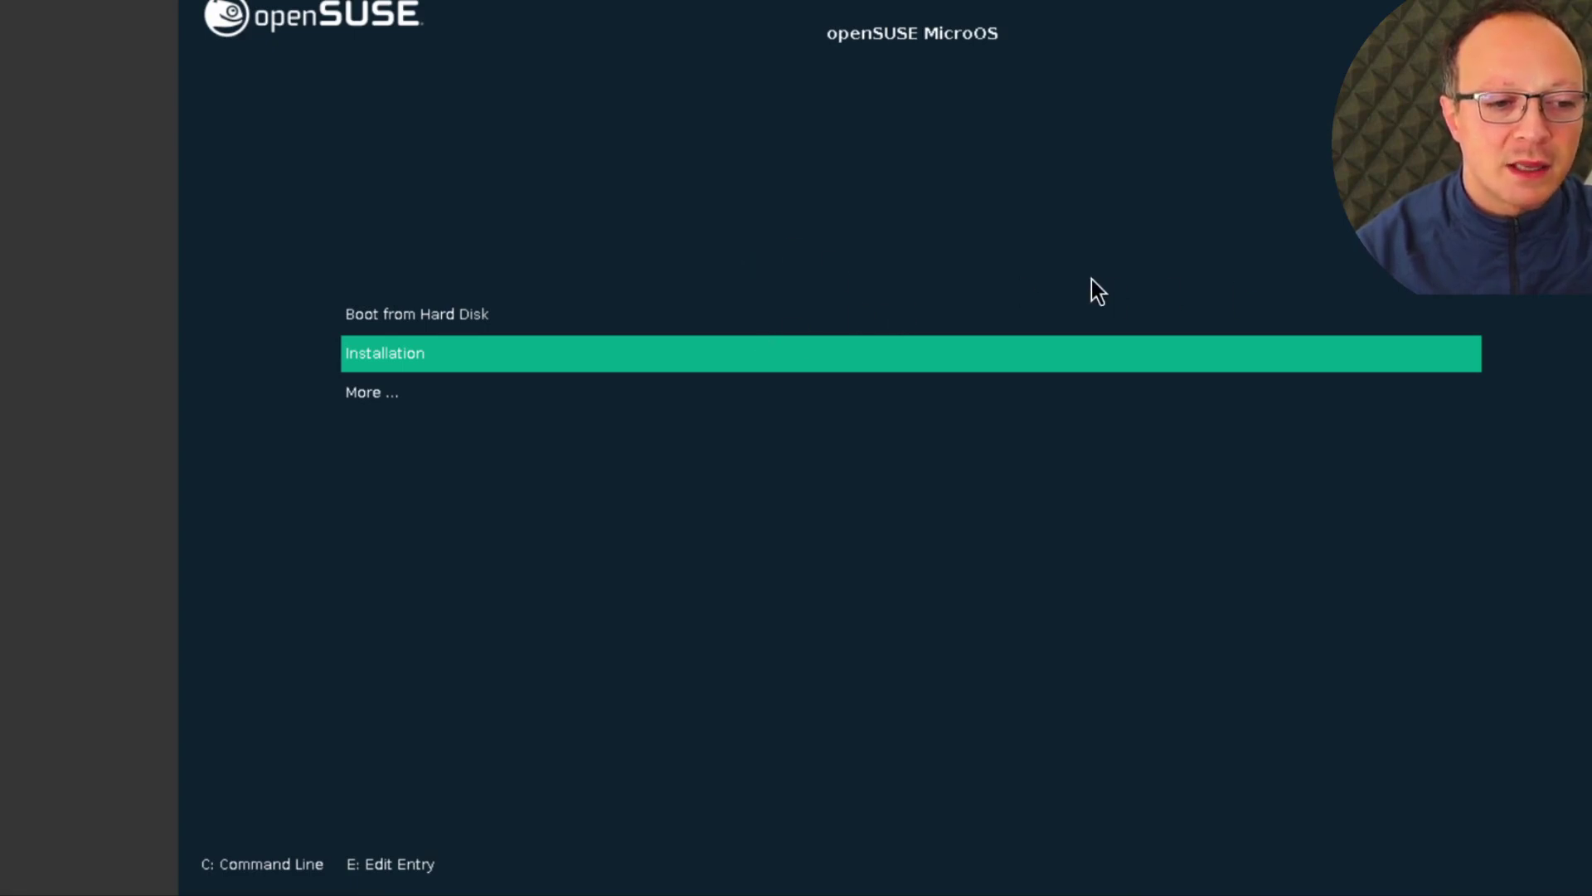
Boot the Installation entry from the openSUSE MicroOS boot menu
{"action": "key", "text": "Up"}
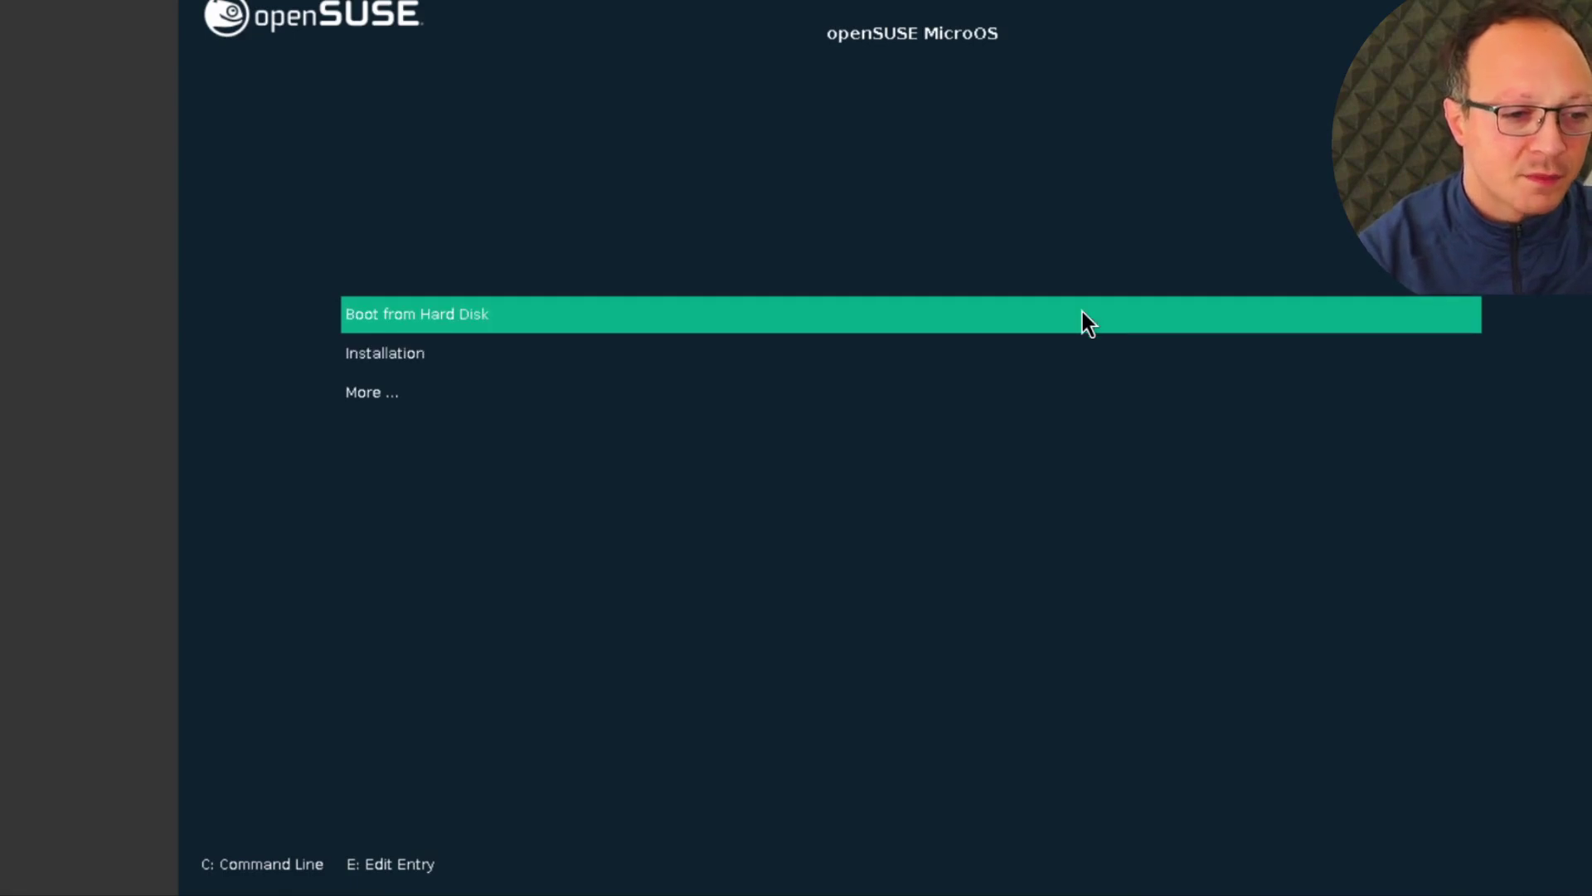
{"action": "key", "text": "Down"}
{"action": "key", "text": "Down"}
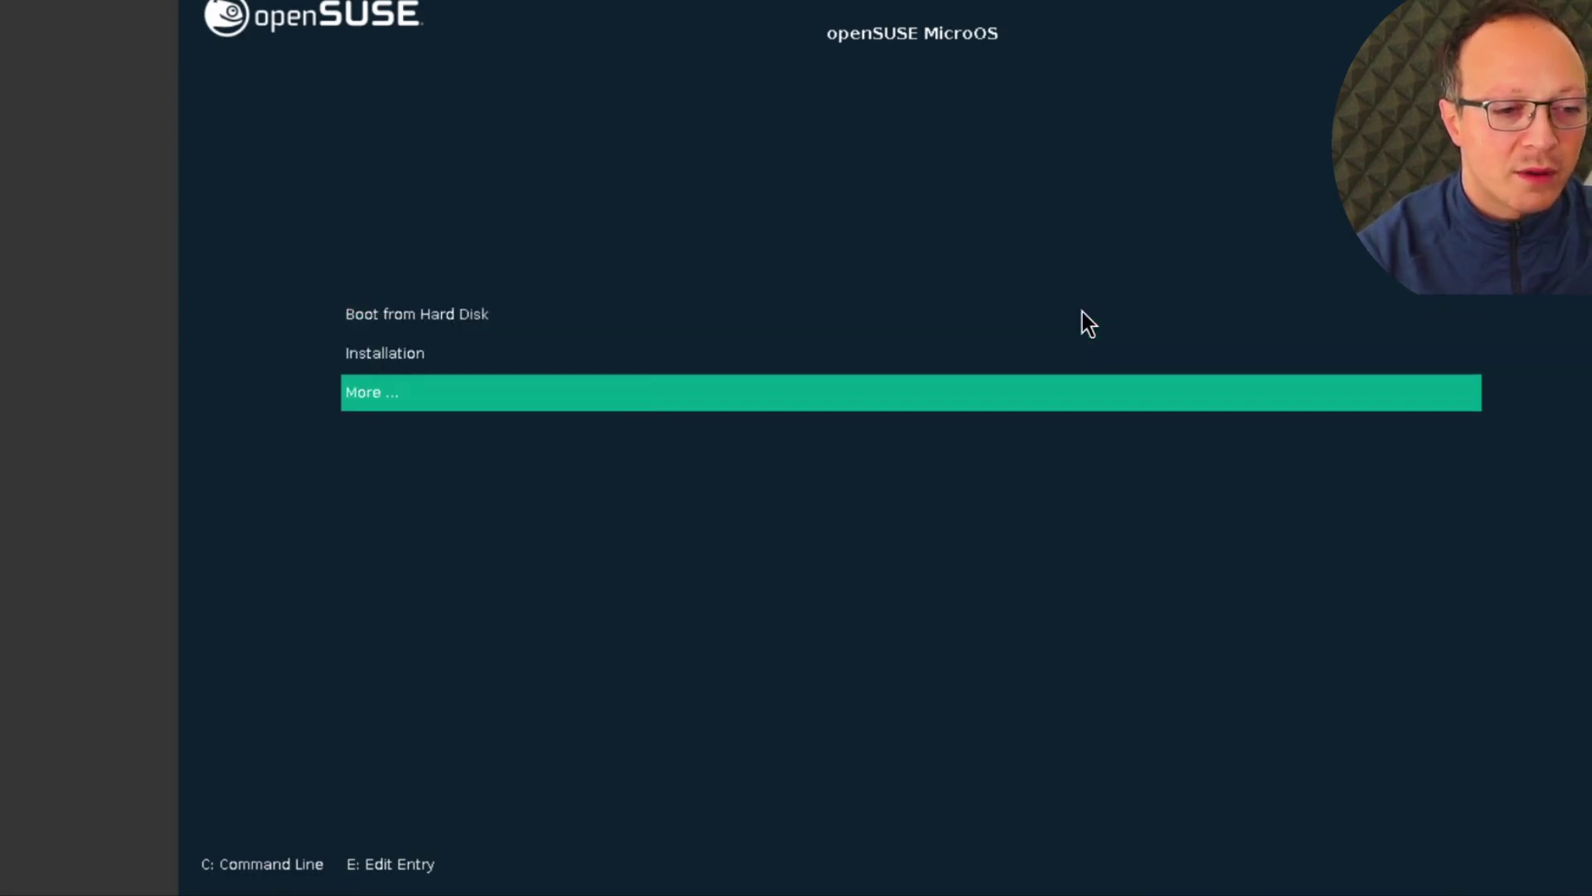
{"action": "key", "text": "Up"}
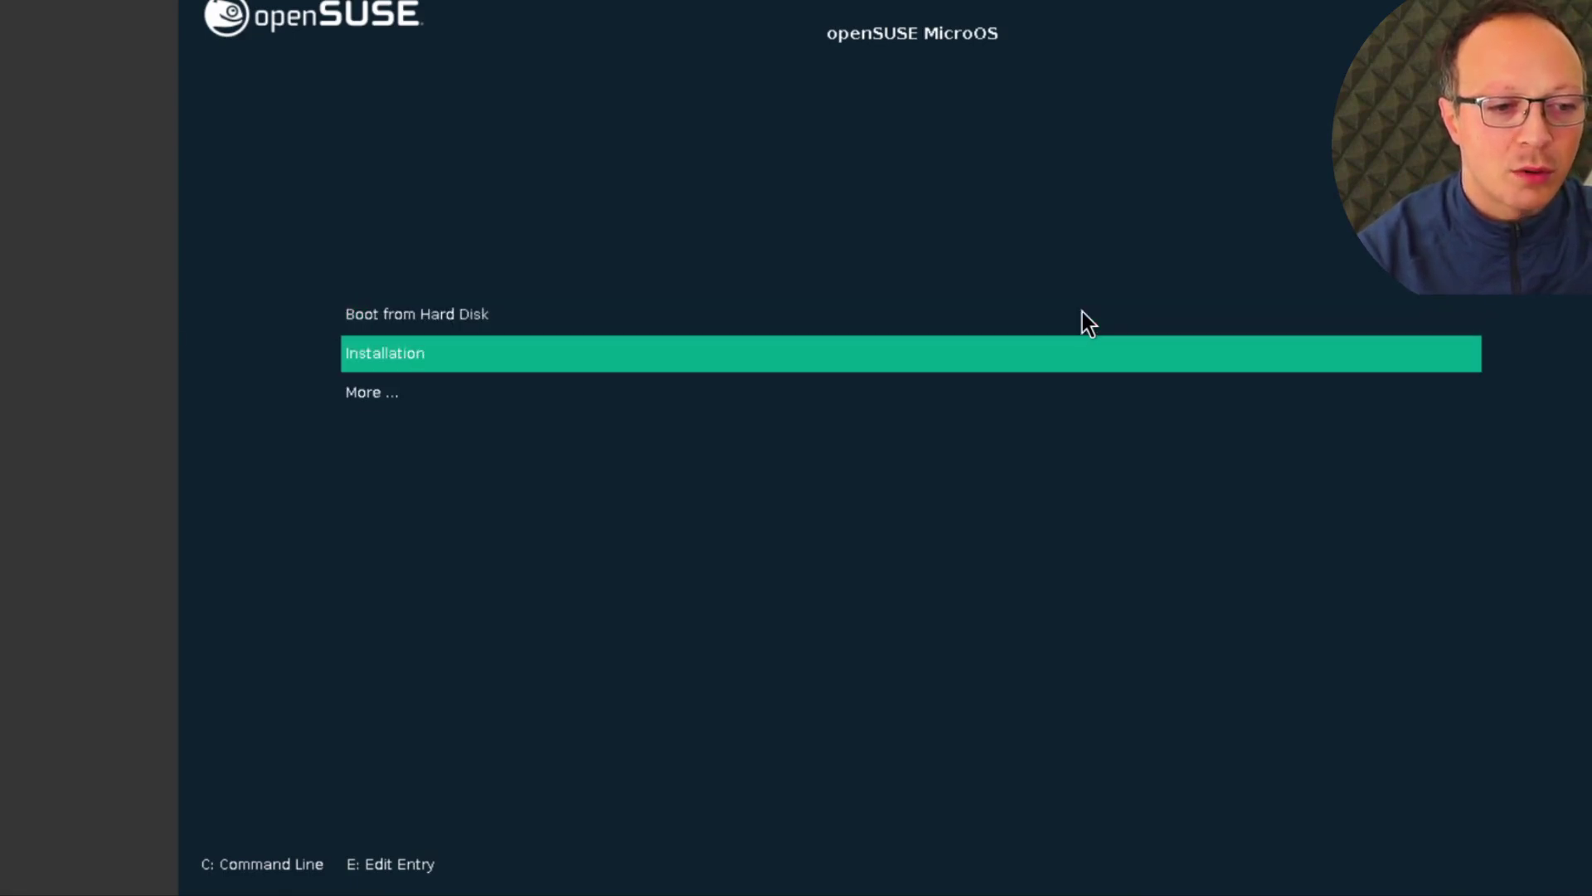
{"action": "key", "text": "Up"}
{"action": "key", "text": "Down"}
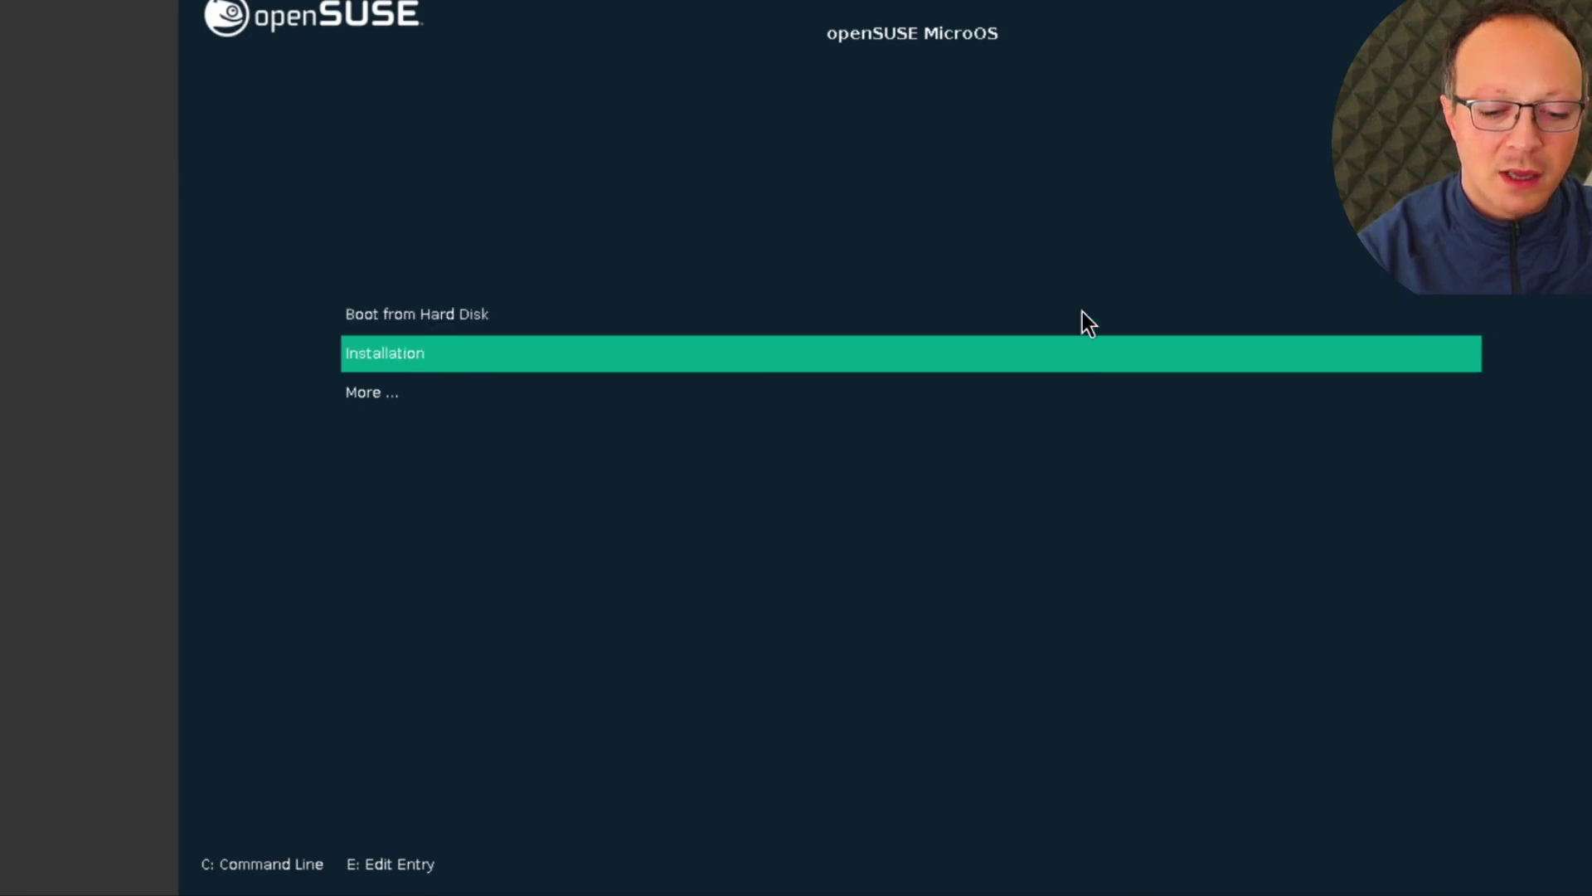
{"action": "key", "text": "Return"}
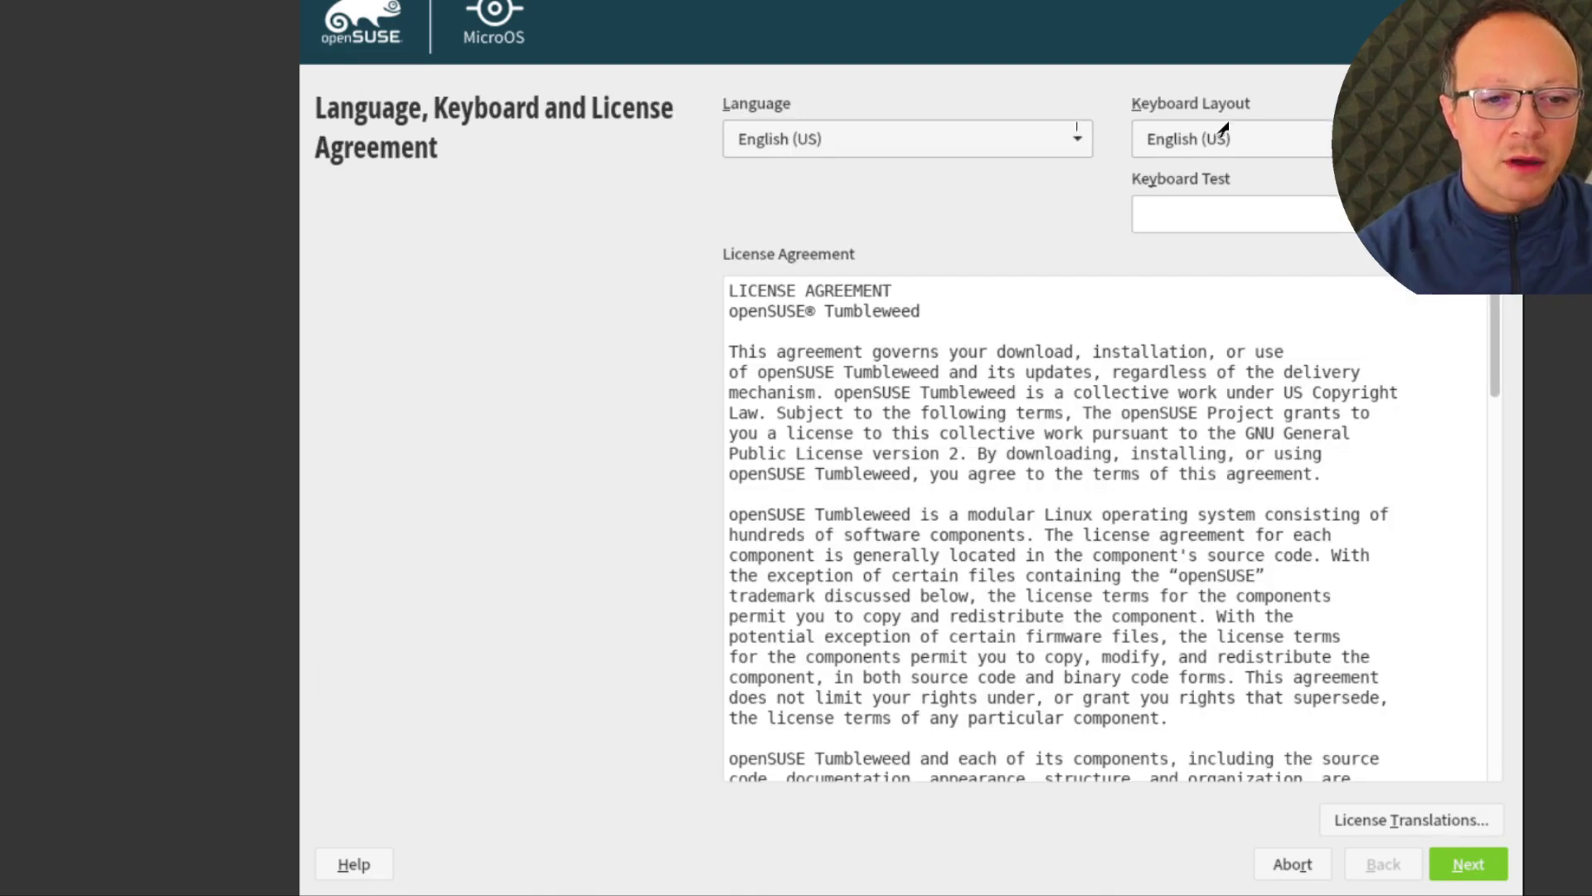
Keep English (US) for language and keyboard, read through the license, and continue
{"action": "left_click", "coordinate": [912, 138]}
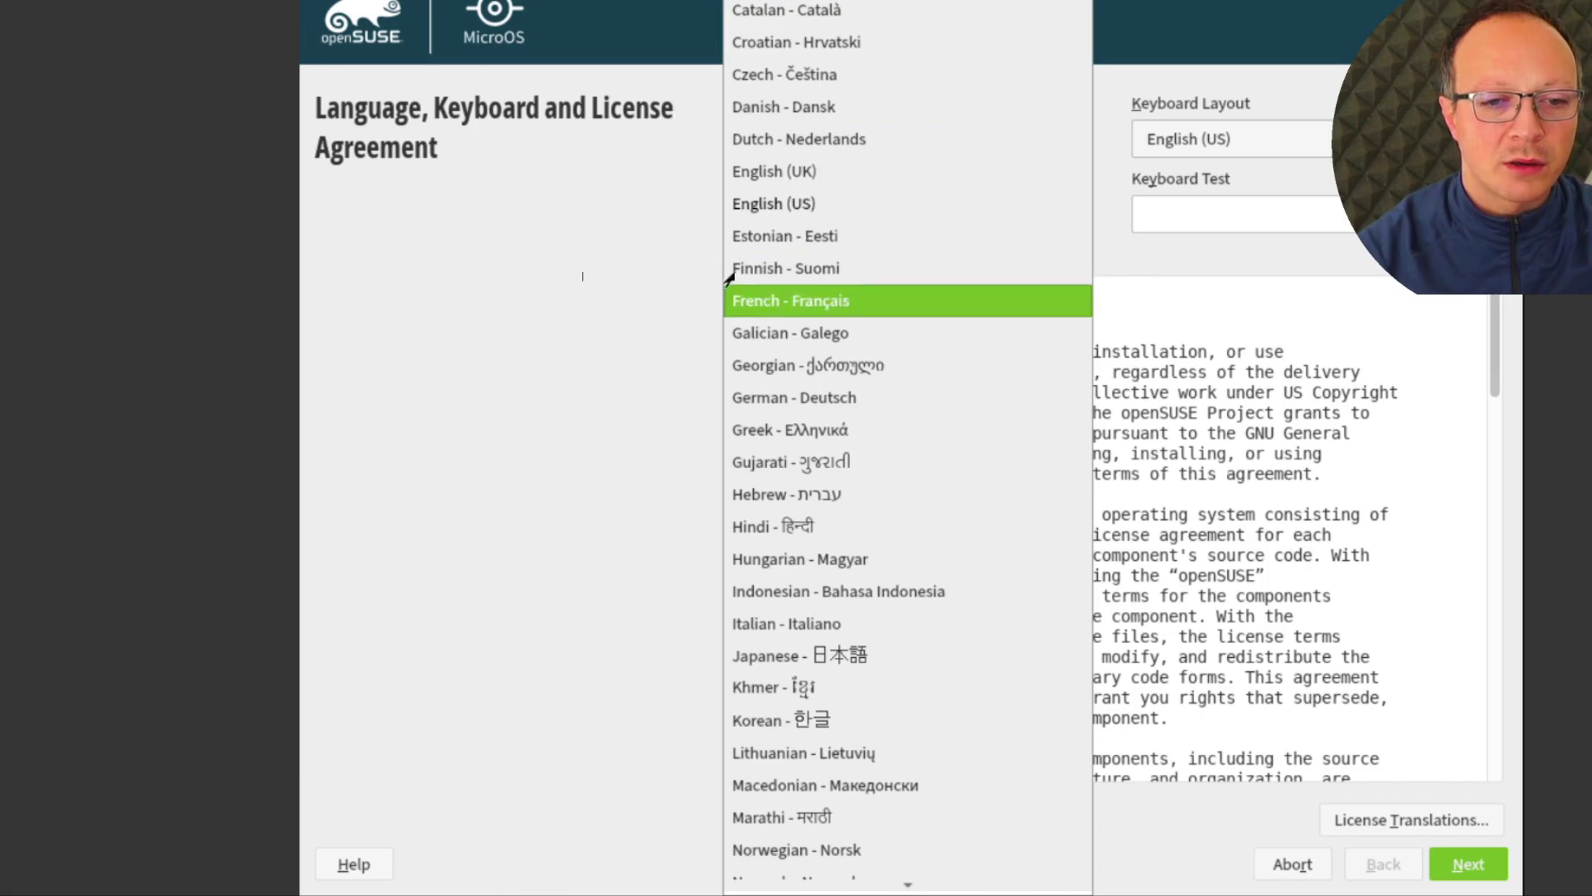
{"action": "key", "text": "Escape"}
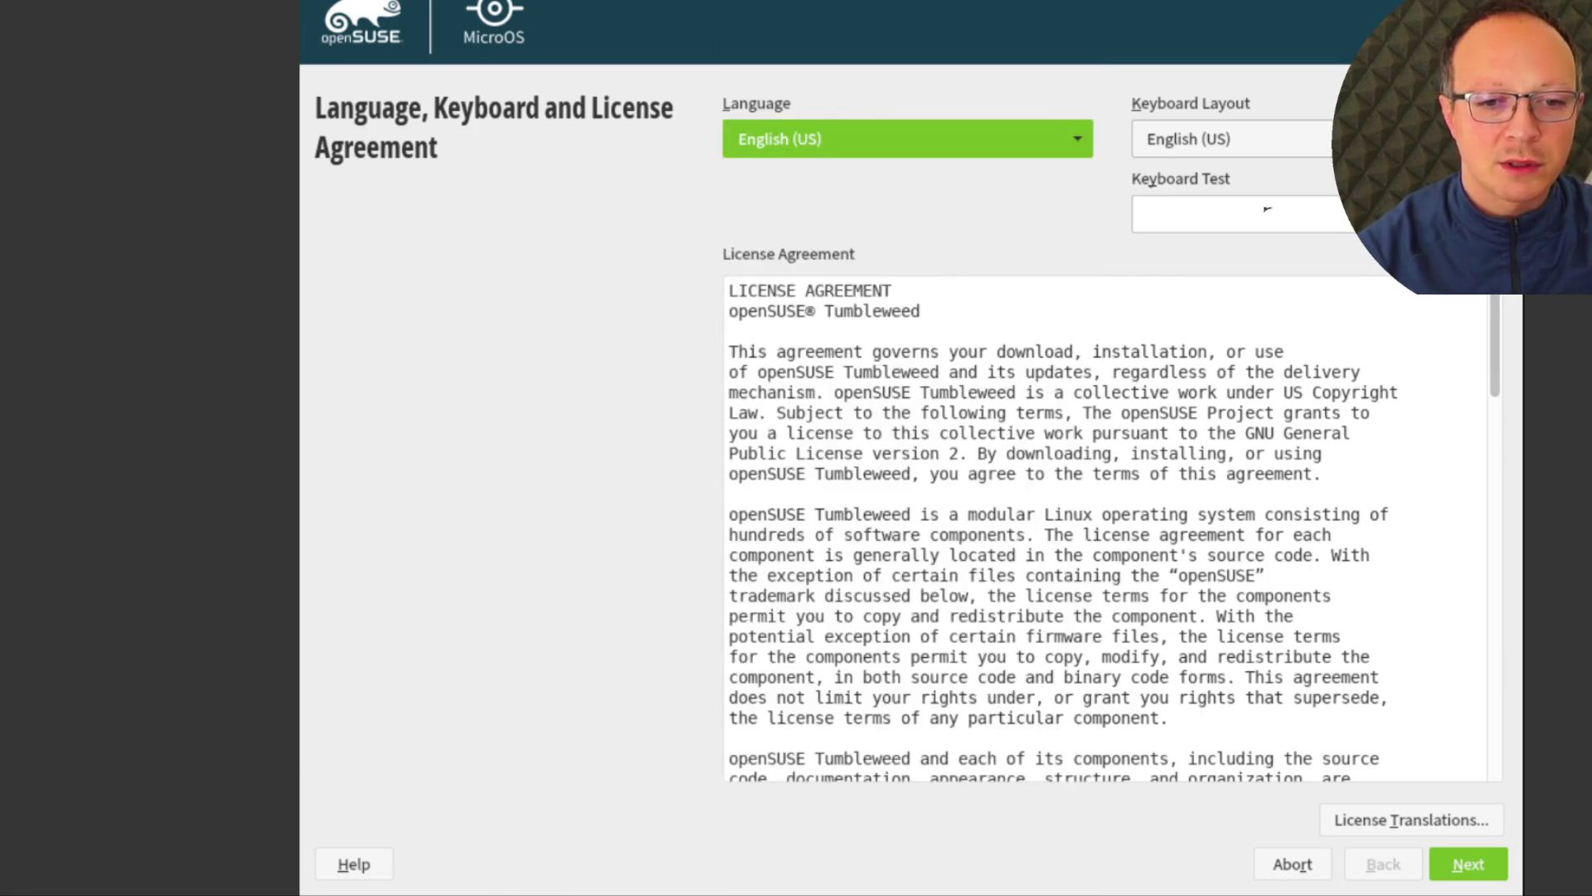
{"action": "left_click", "coordinate": [1170, 214]}
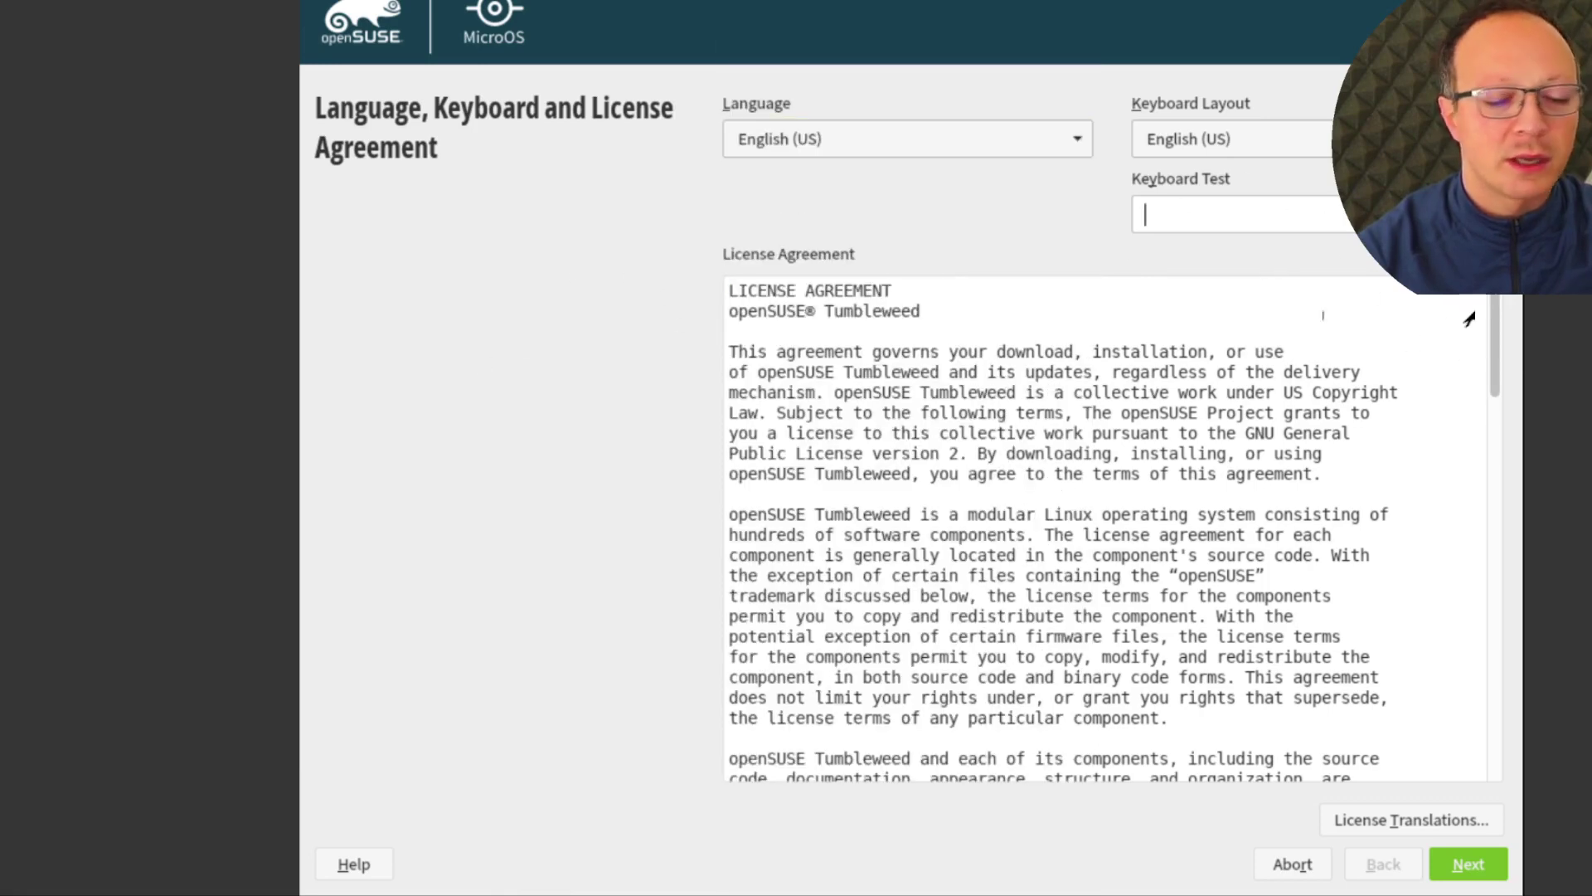
{"action": "scroll", "coordinate": [1497, 332], "scroll_direction": "down", "scroll_amount": 15}
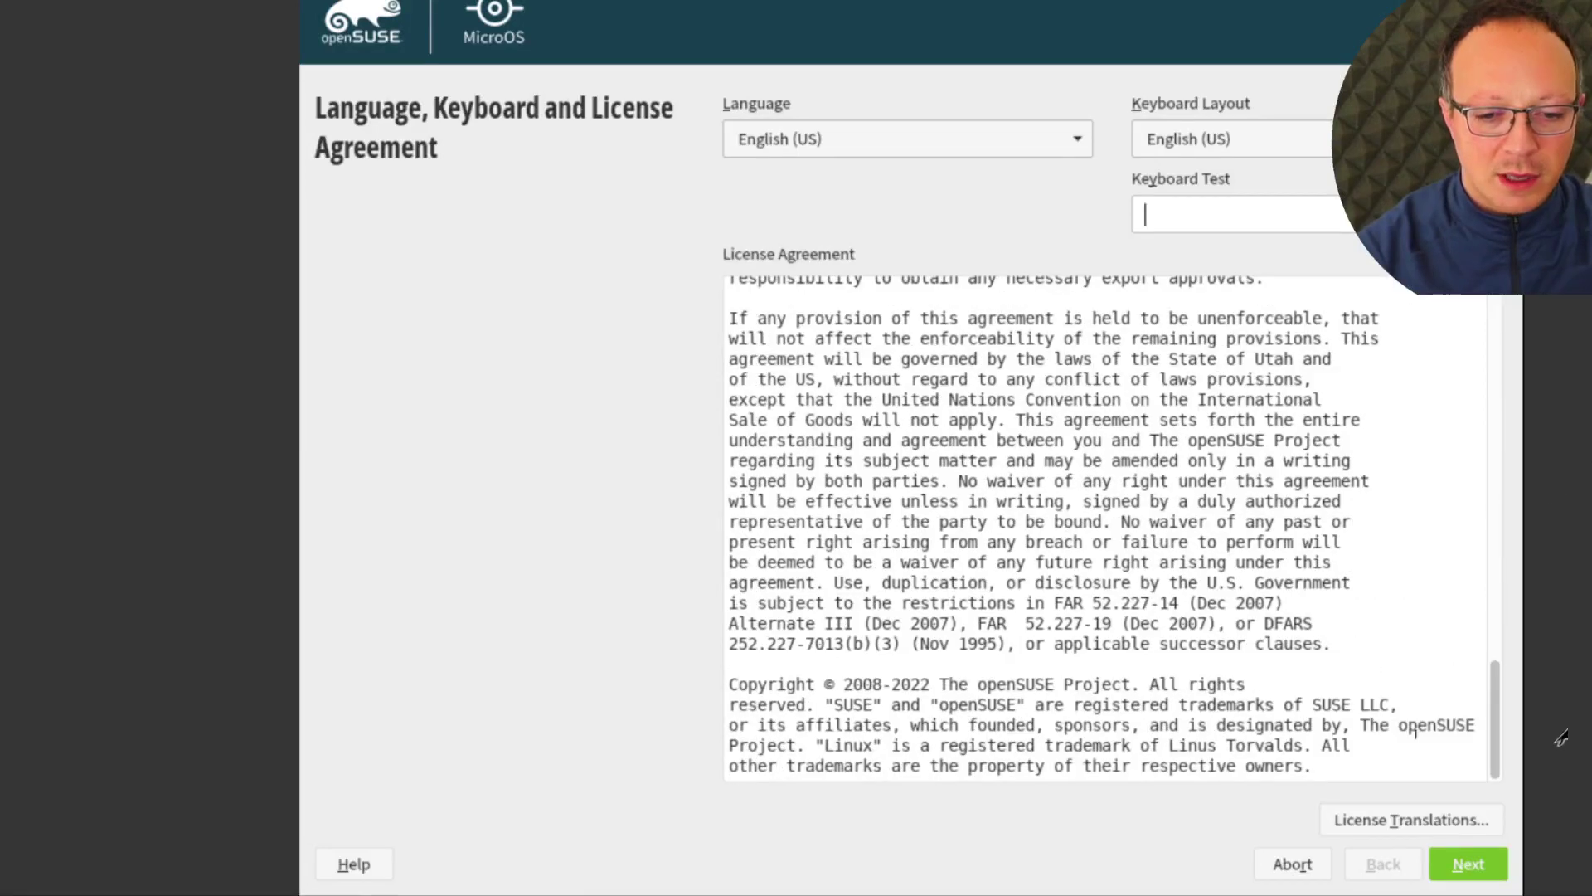
{"action": "left_click", "coordinate": [1469, 864]}
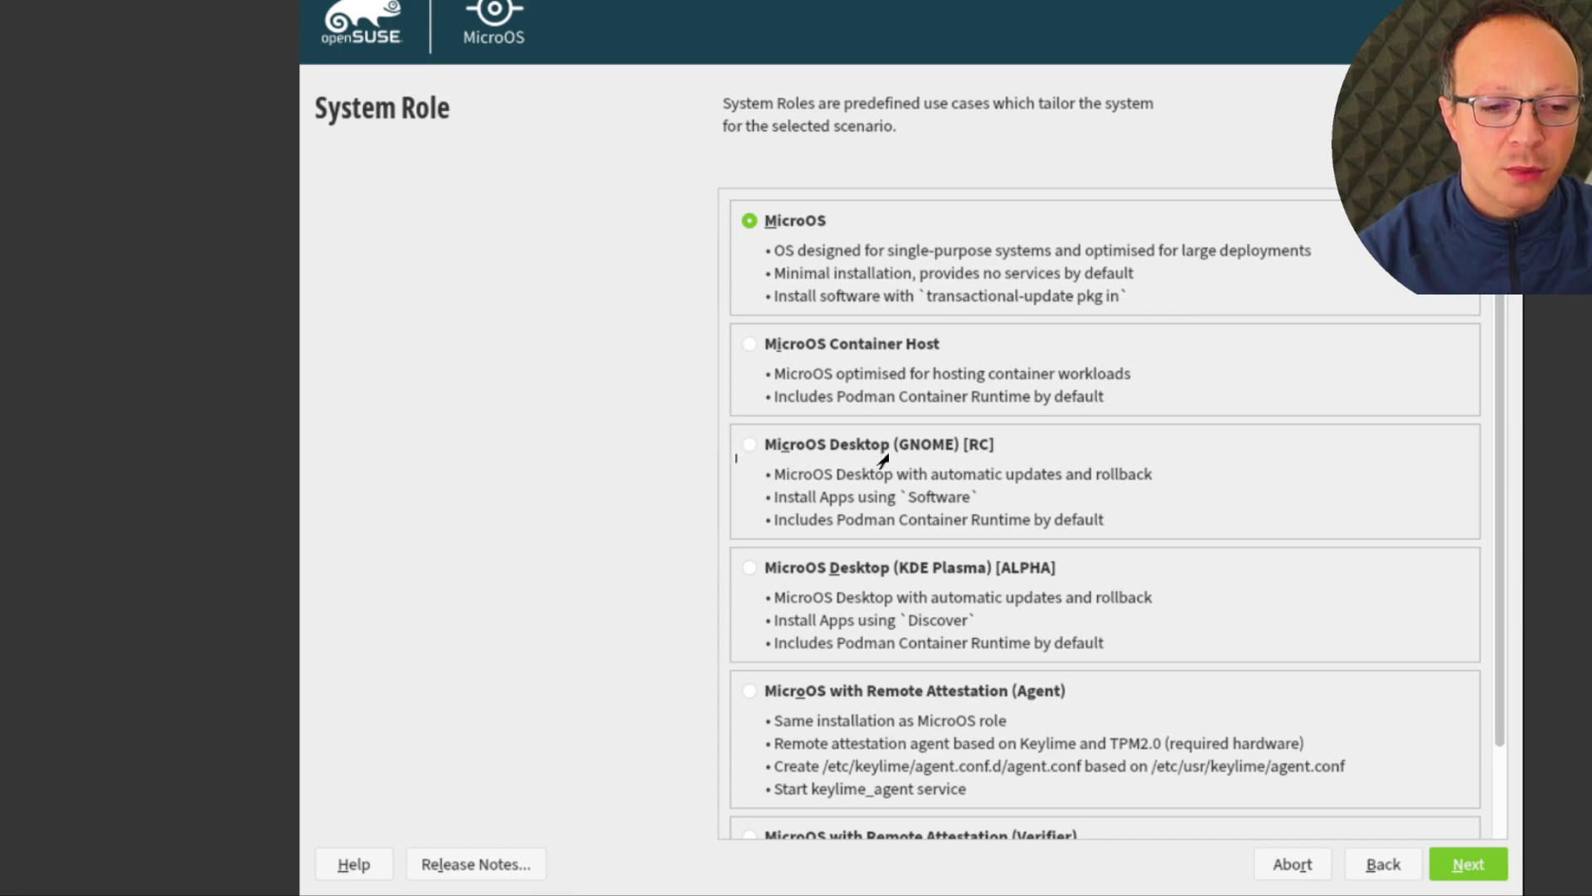
Choose the MicroOS Desktop (GNOME) [RC] system role and continue
{"action": "left_click", "coordinate": [882, 459]}
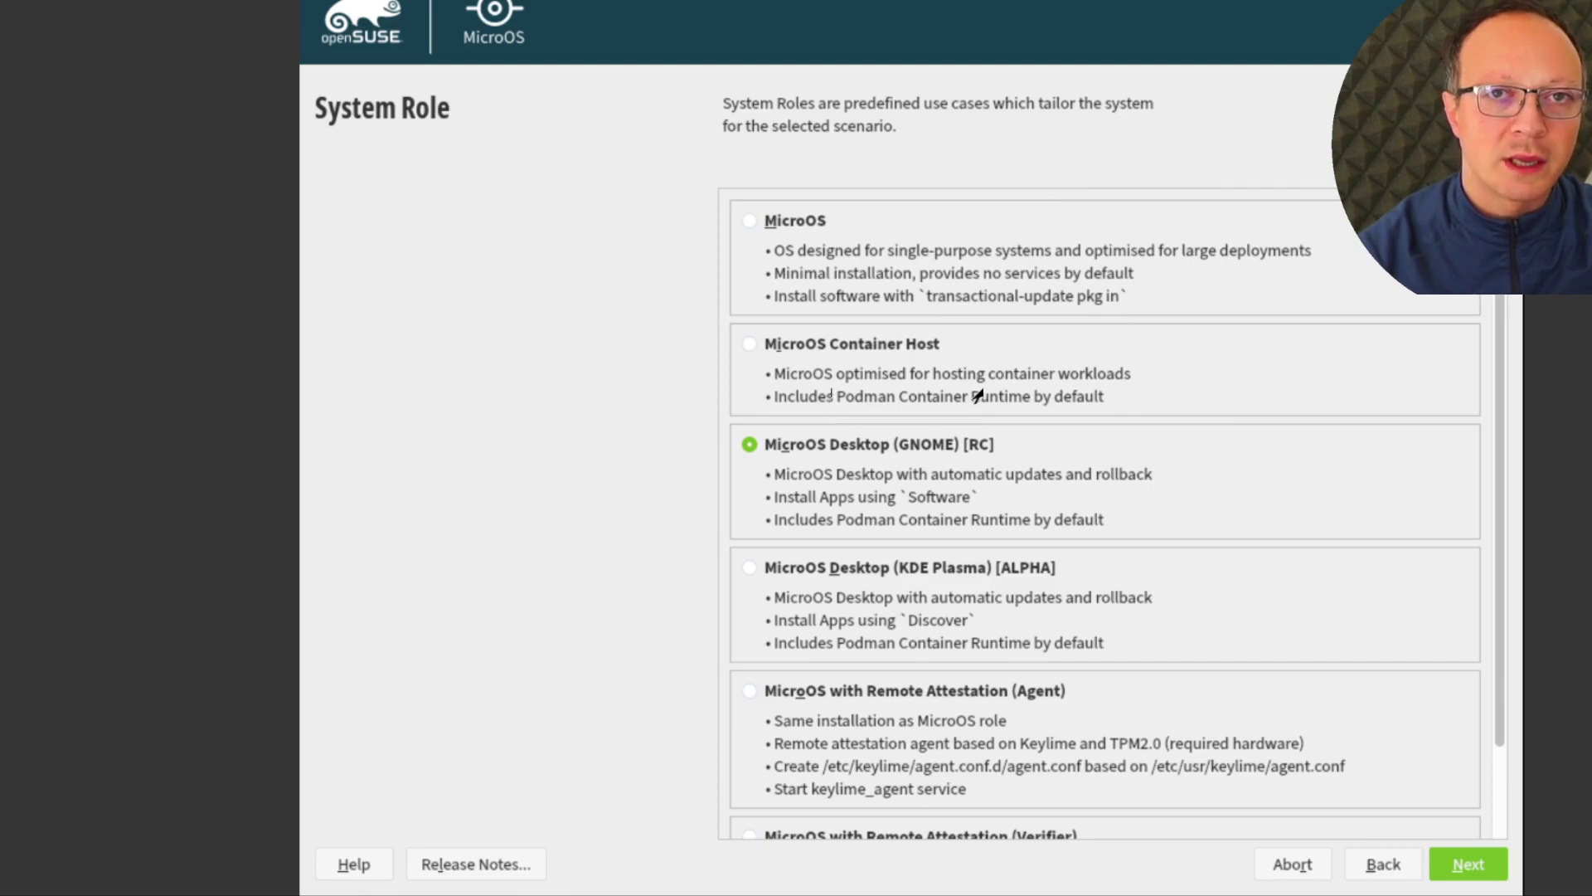
{"action": "scroll", "coordinate": [1314, 672], "scroll_direction": "down", "scroll_amount": 1}
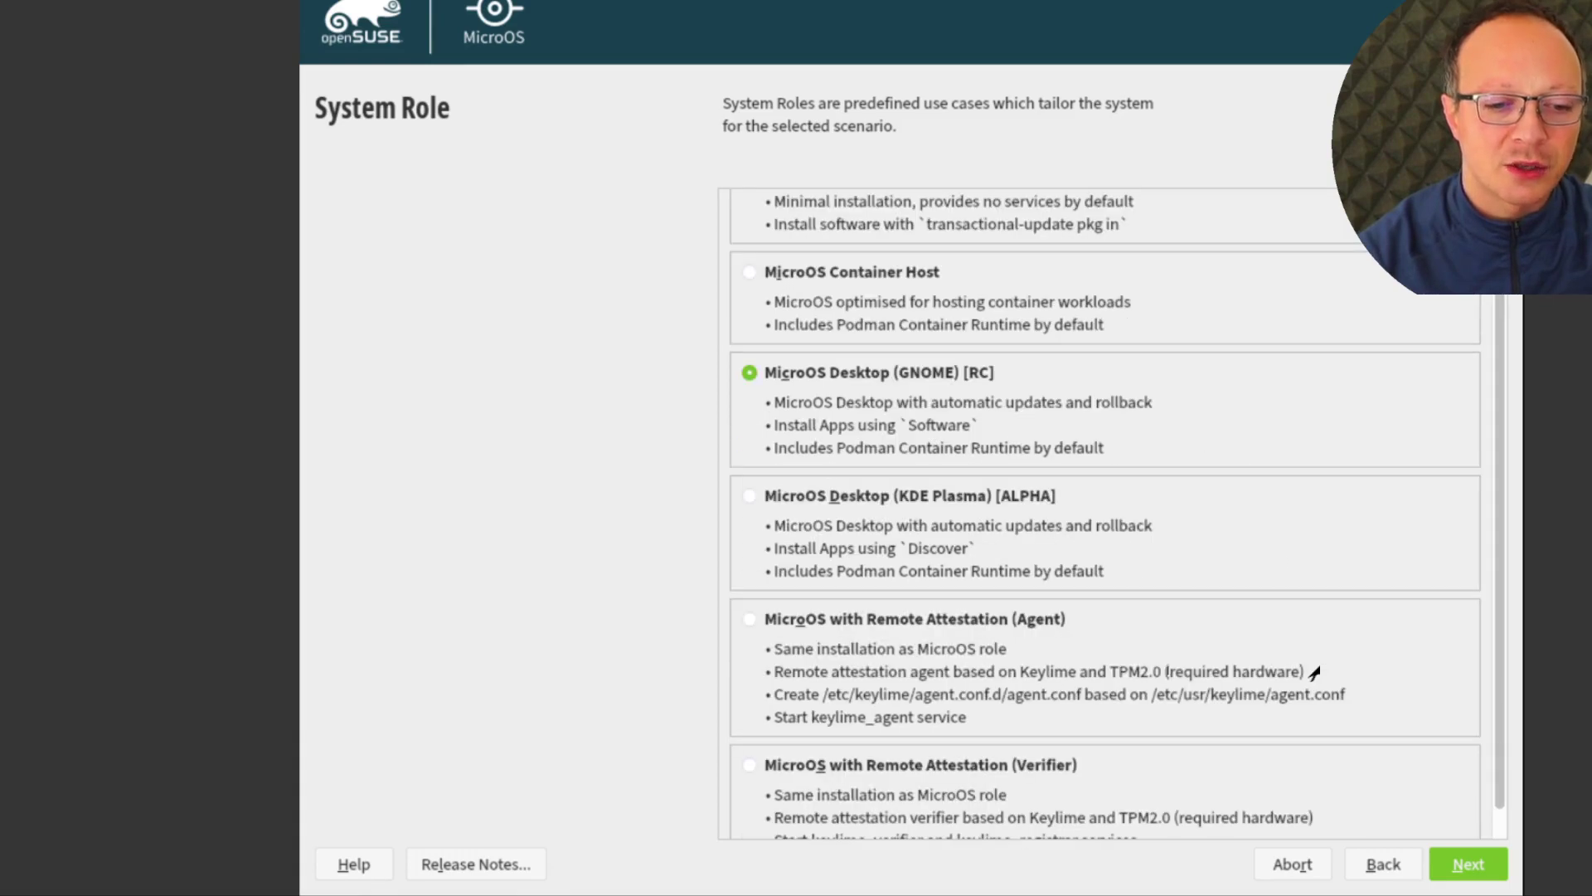
{"action": "scroll", "coordinate": [1314, 673], "scroll_direction": "up", "scroll_amount": 1}
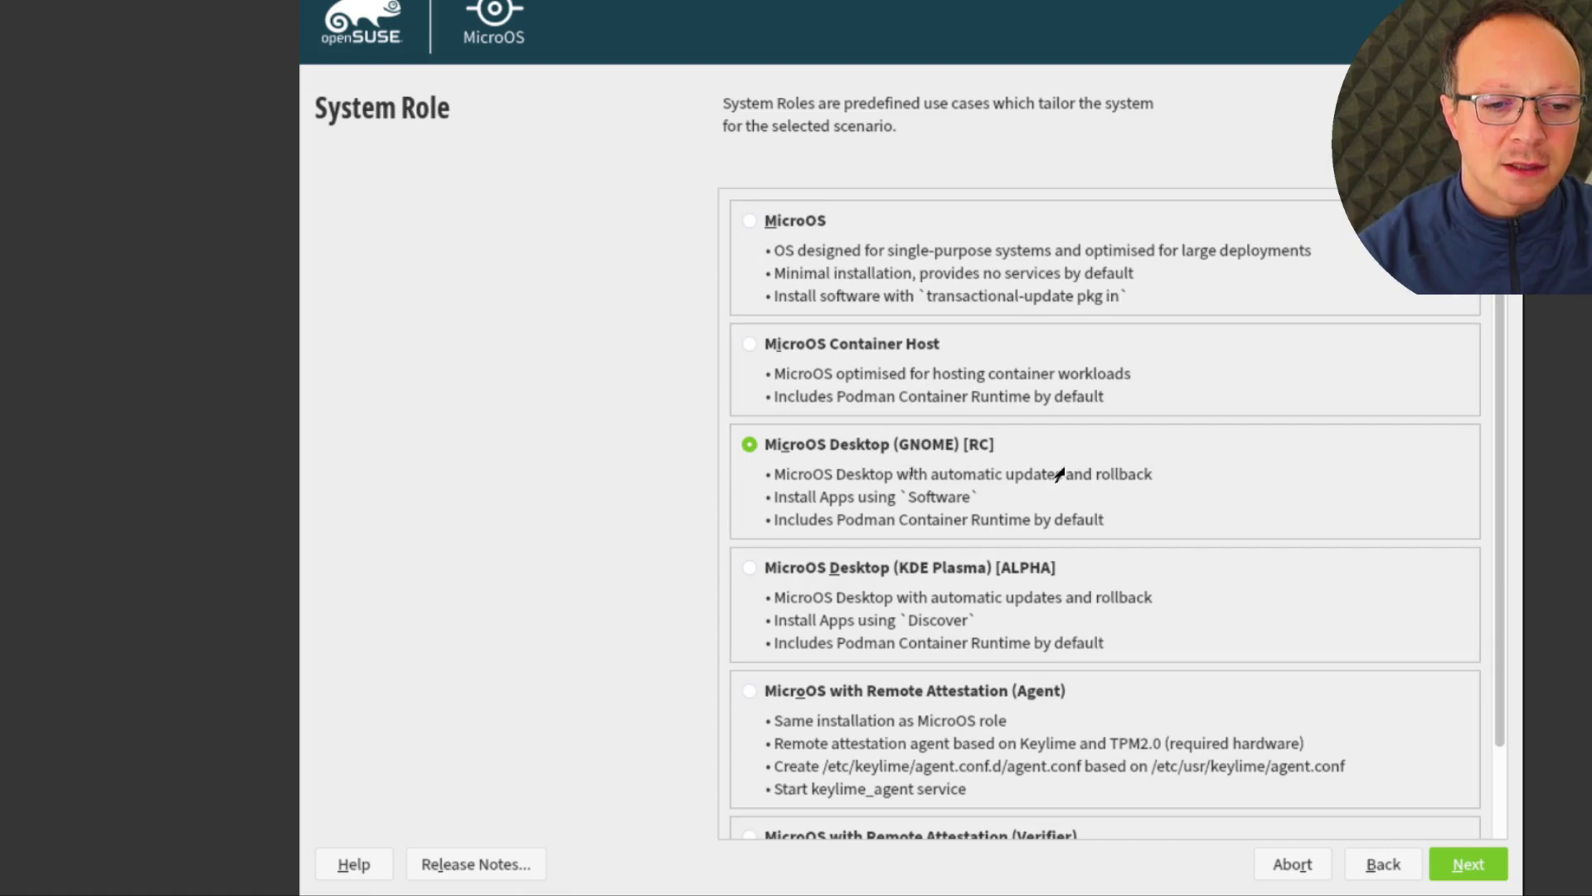
{"action": "left_click", "coordinate": [1472, 865]}
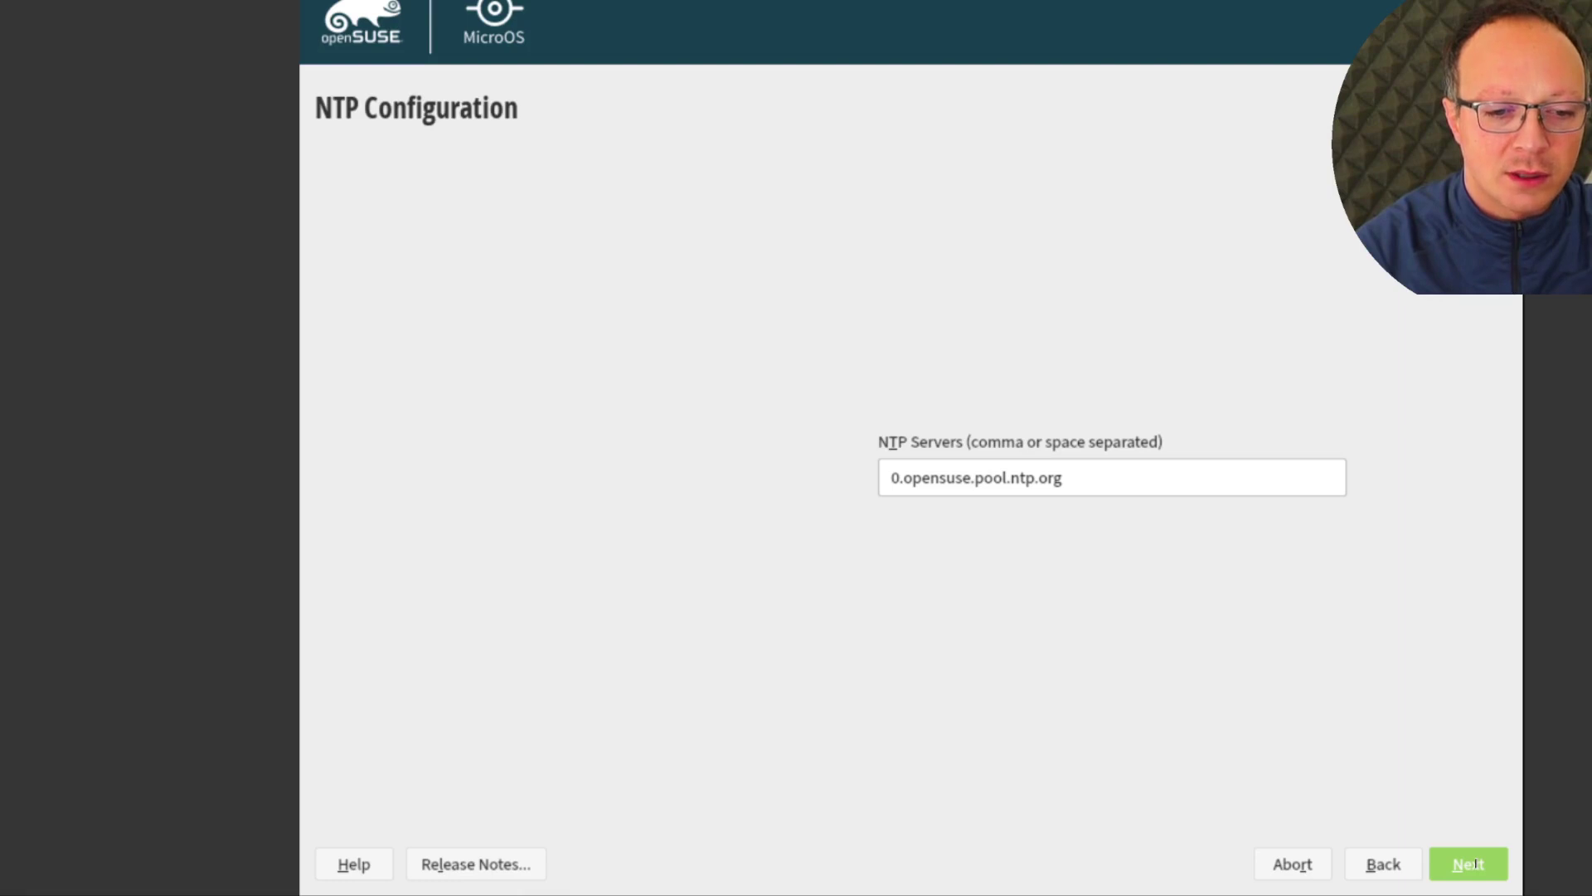
Keep the default NTP server, then set and confirm a root password despite the simplicity warning
{"action": "left_click", "coordinate": [1475, 865]}
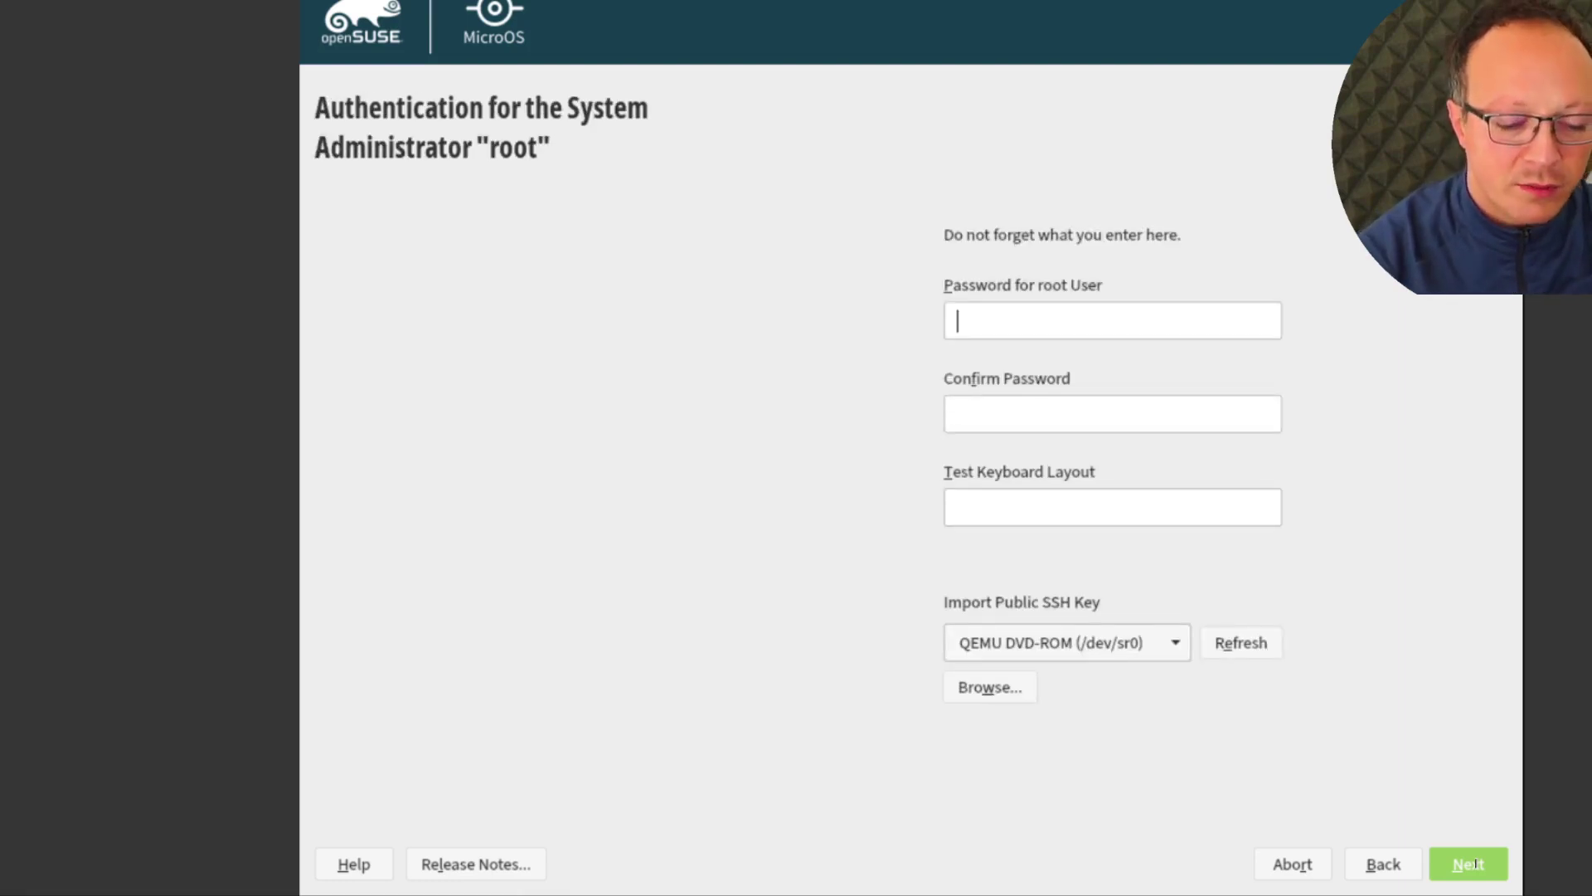
{"action": "type", "text": "************"}
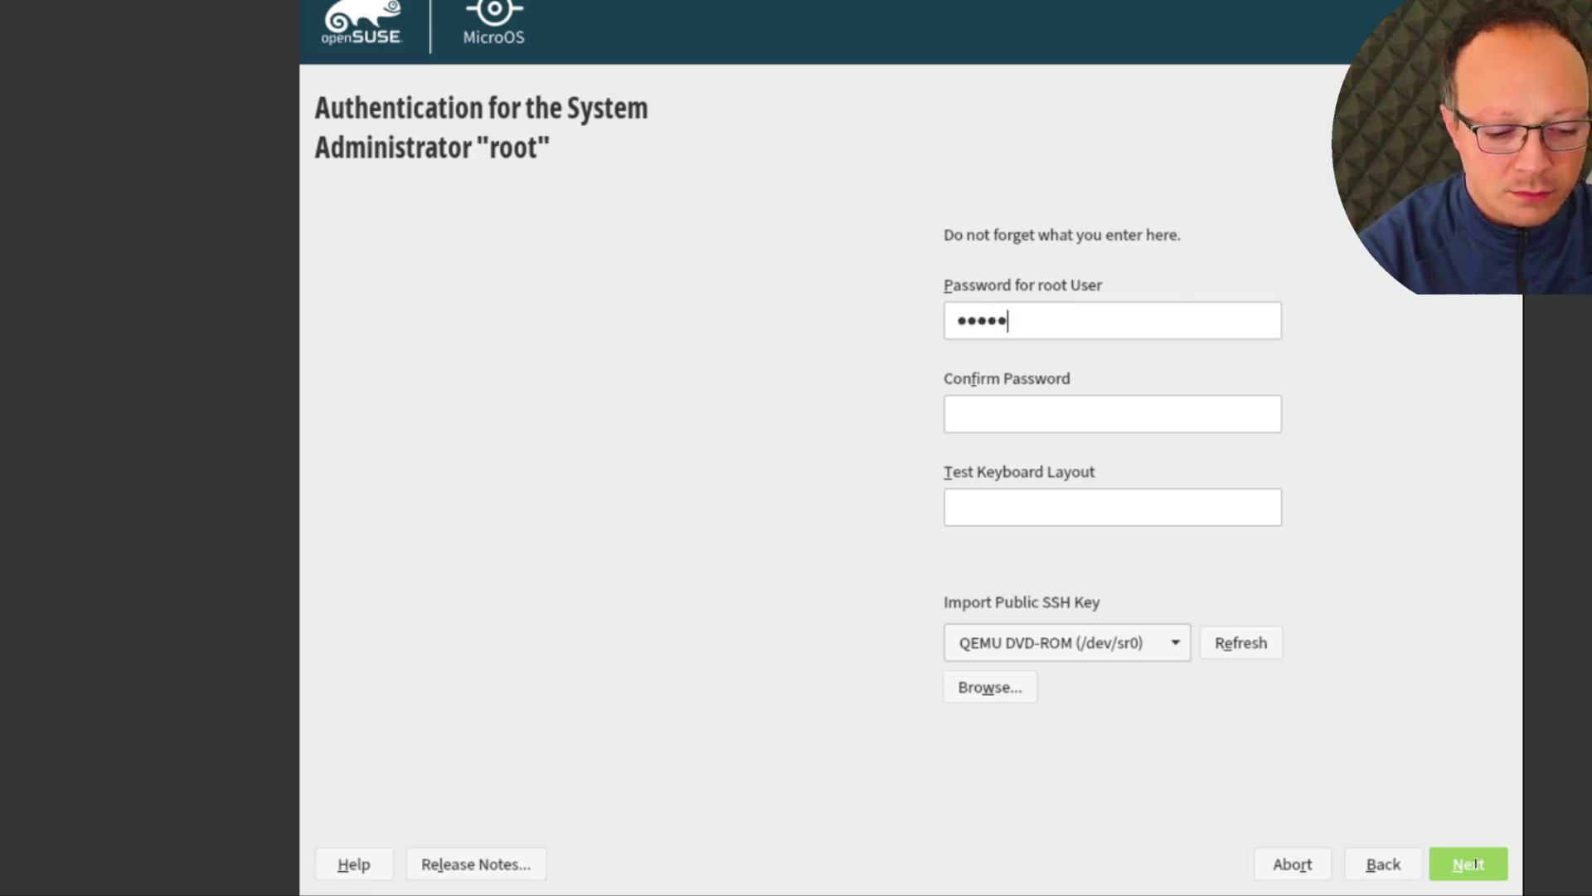
{"action": "left_click", "coordinate": [1184, 420]}
{"action": "type", "text": "************"}
{"action": "key", "text": "Return"}
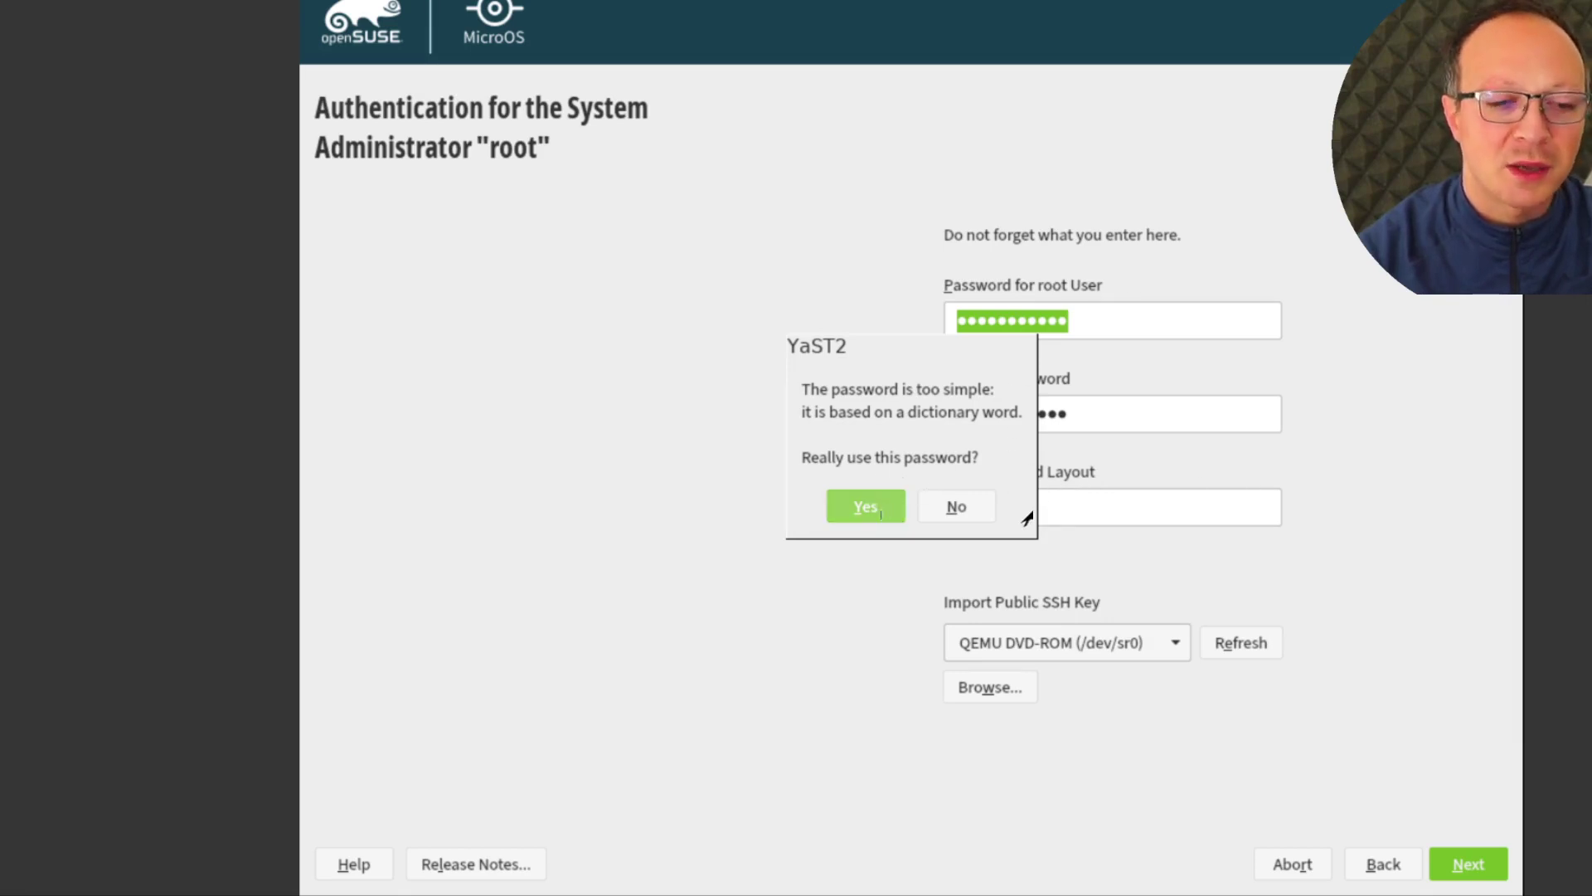
{"action": "key", "text": "Return"}
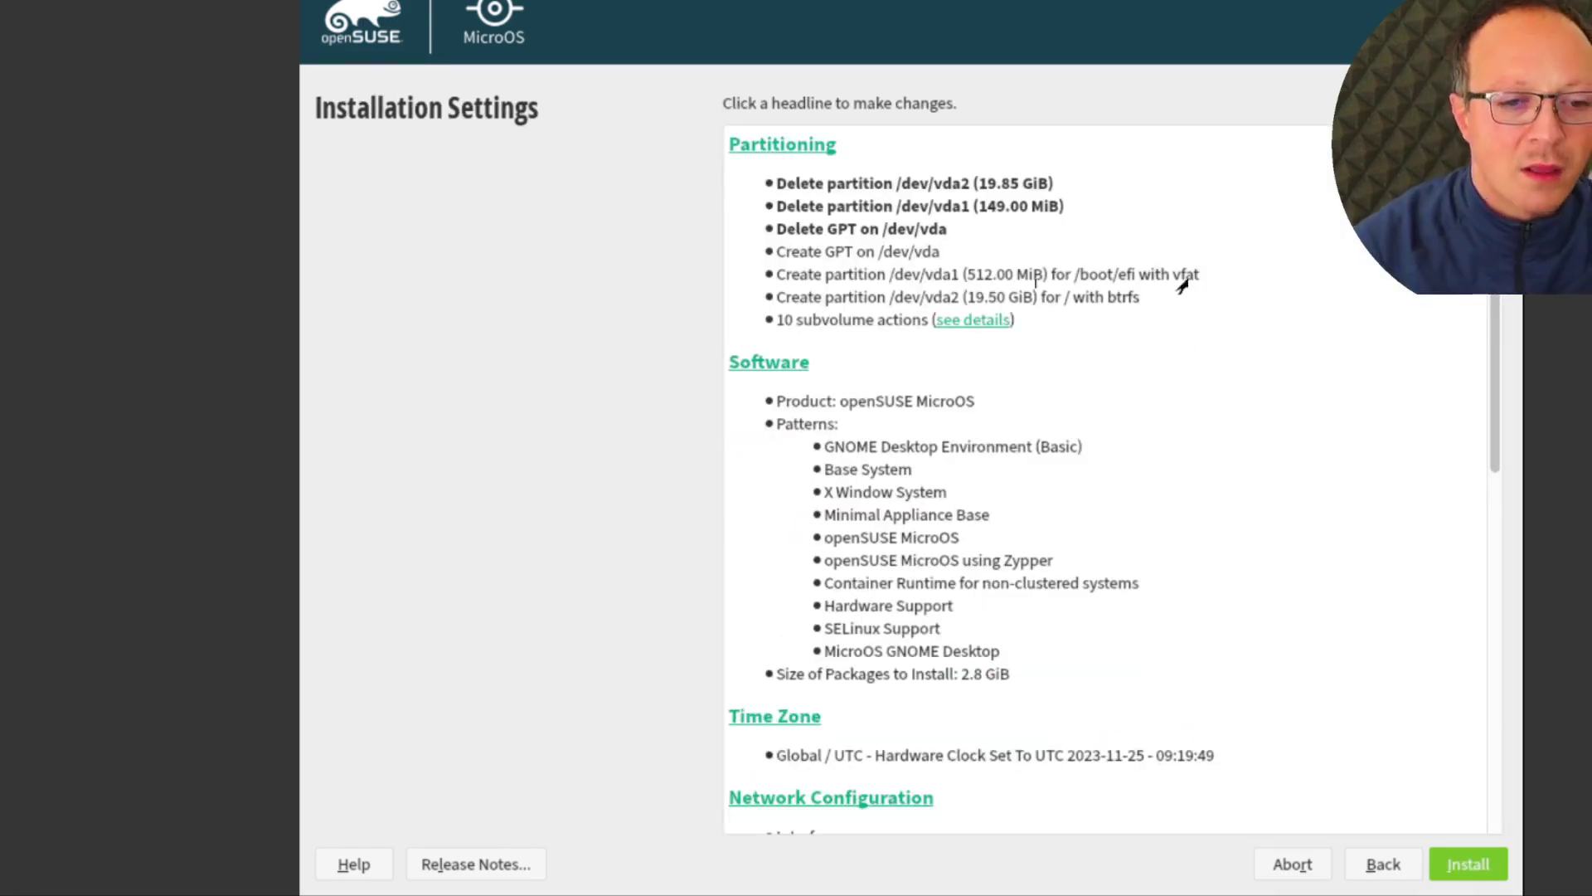
Review the Installation Settings summary, expanding all ten subvolume actions
{"action": "scroll", "coordinate": [1230, 362], "scroll_direction": "down", "scroll_amount": 4}
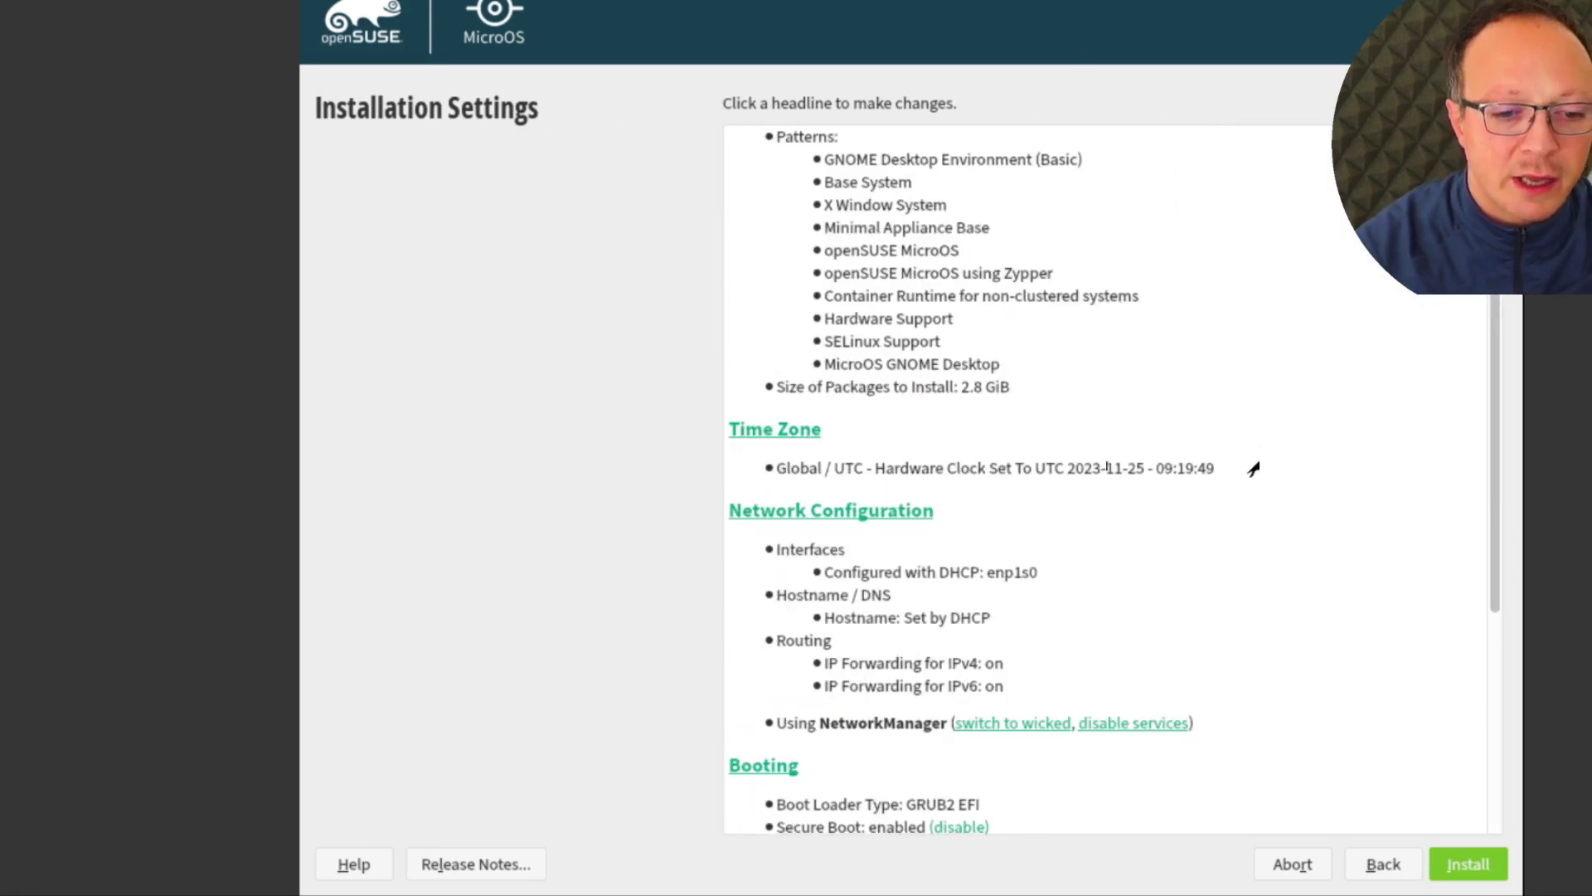
{"action": "scroll", "coordinate": [1252, 467], "scroll_direction": "down", "scroll_amount": 4}
{"action": "scroll", "coordinate": [1252, 468], "scroll_direction": "up", "scroll_amount": 7}
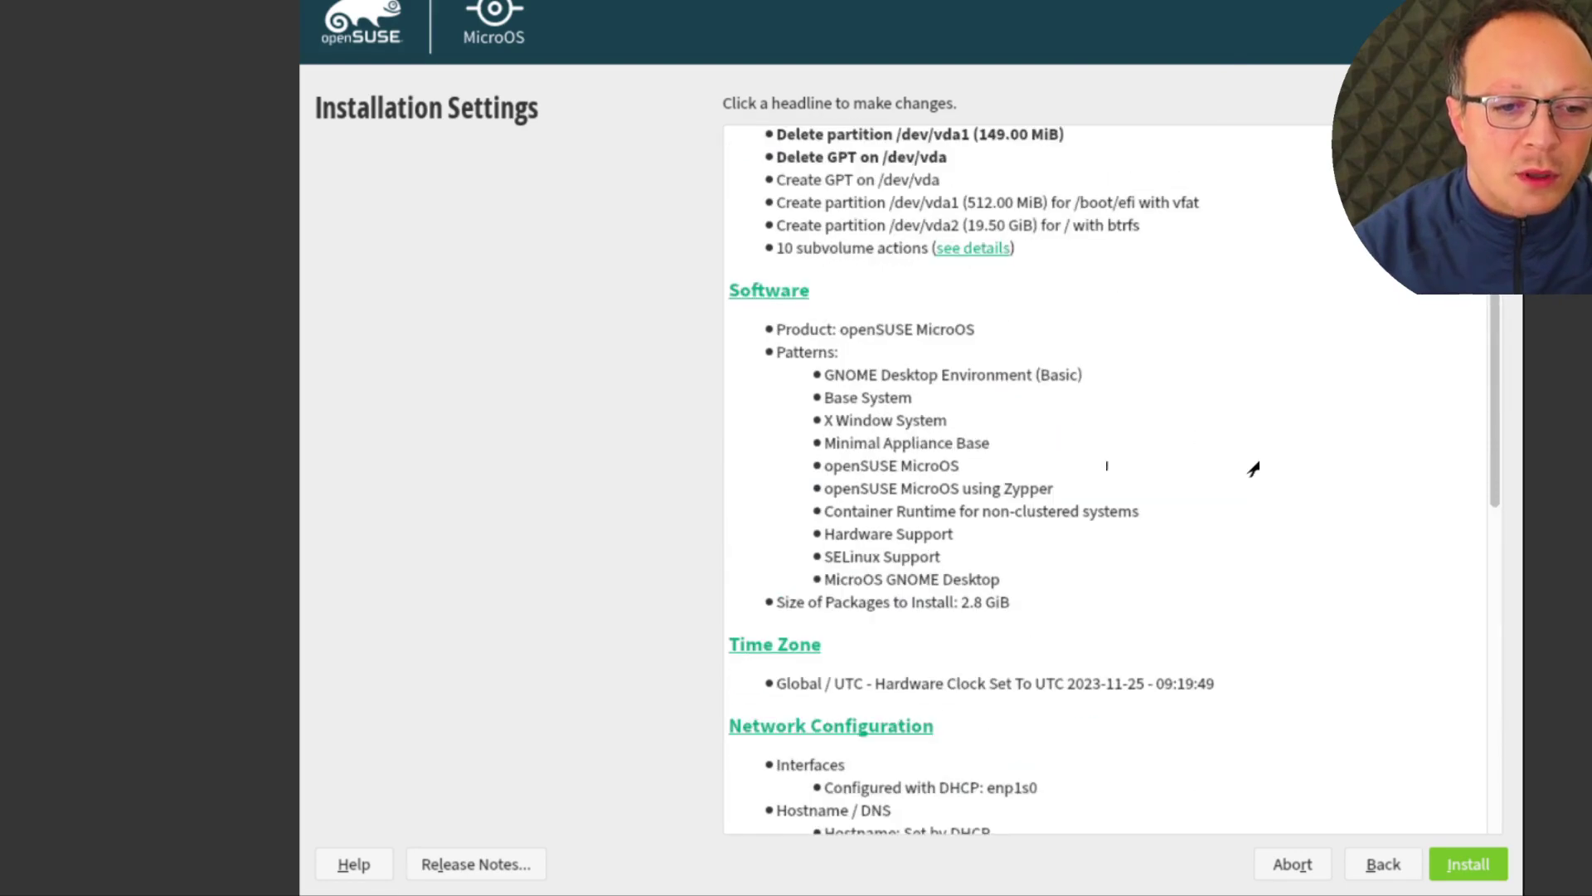
{"action": "scroll", "coordinate": [1103, 348], "scroll_direction": "up", "scroll_amount": 1}
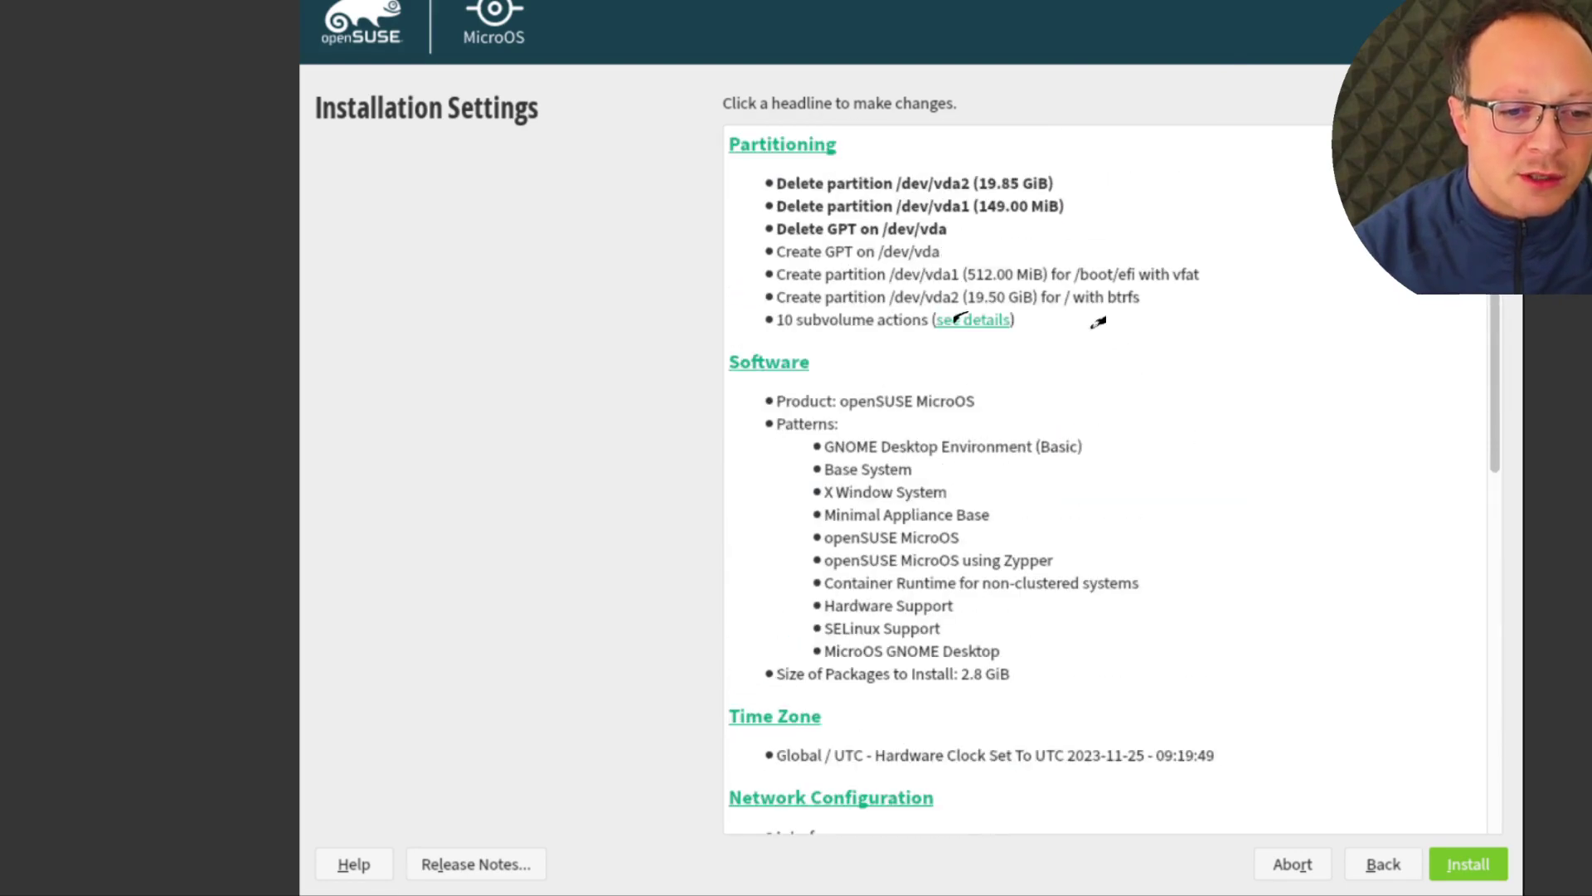
{"action": "left_click", "coordinate": [994, 326]}
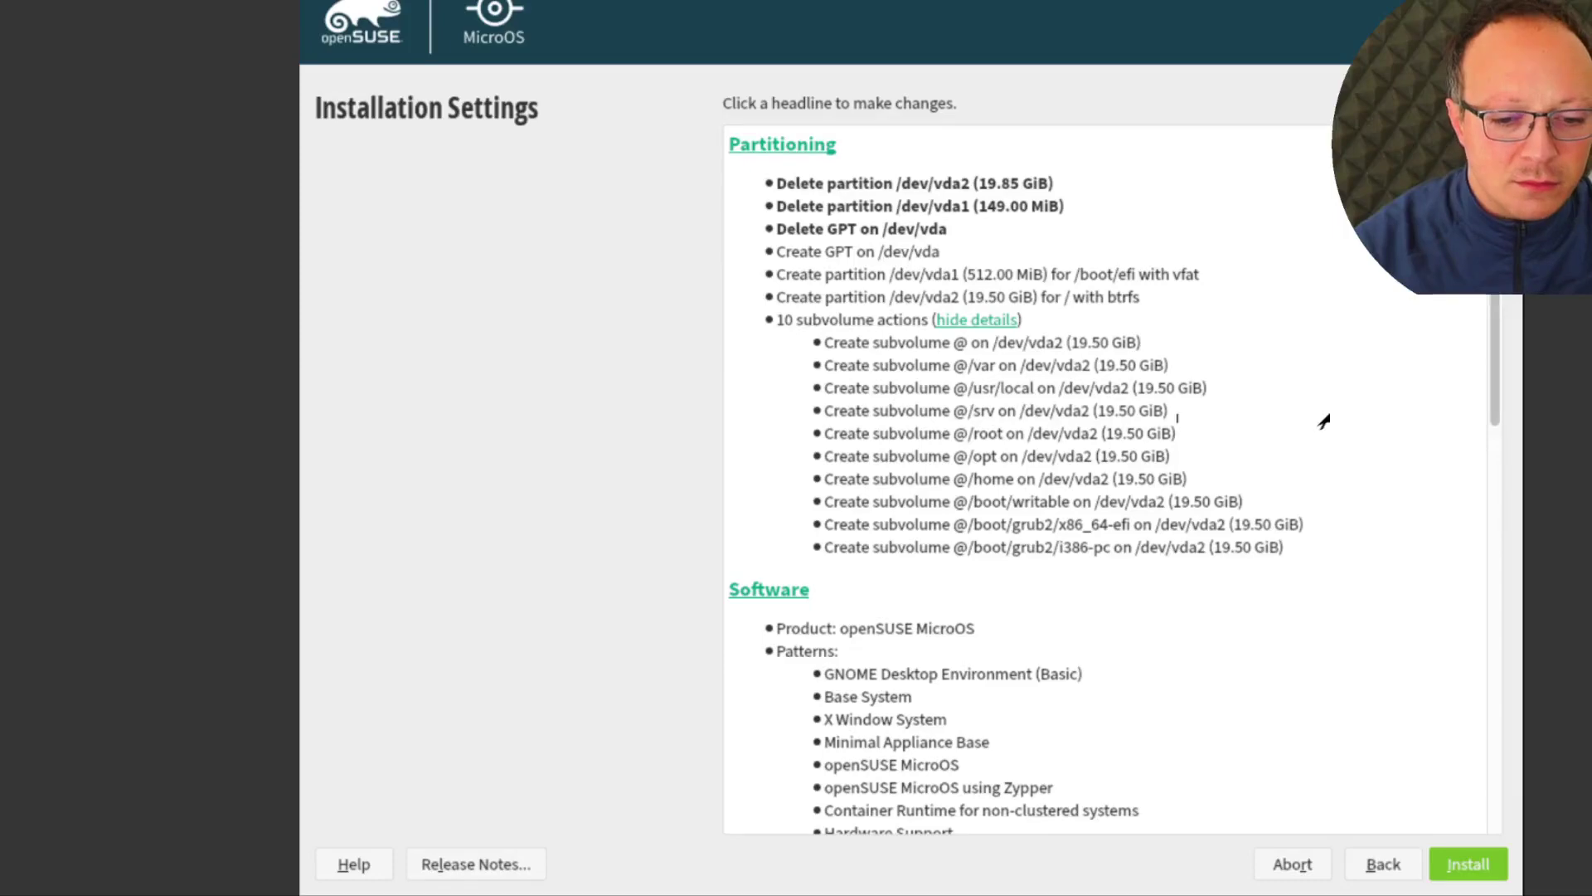
Change the boot loader to Systemd Boot, accepting its work-in-progress warning
{"action": "scroll", "coordinate": [1241, 597], "scroll_direction": "down", "scroll_amount": 9}
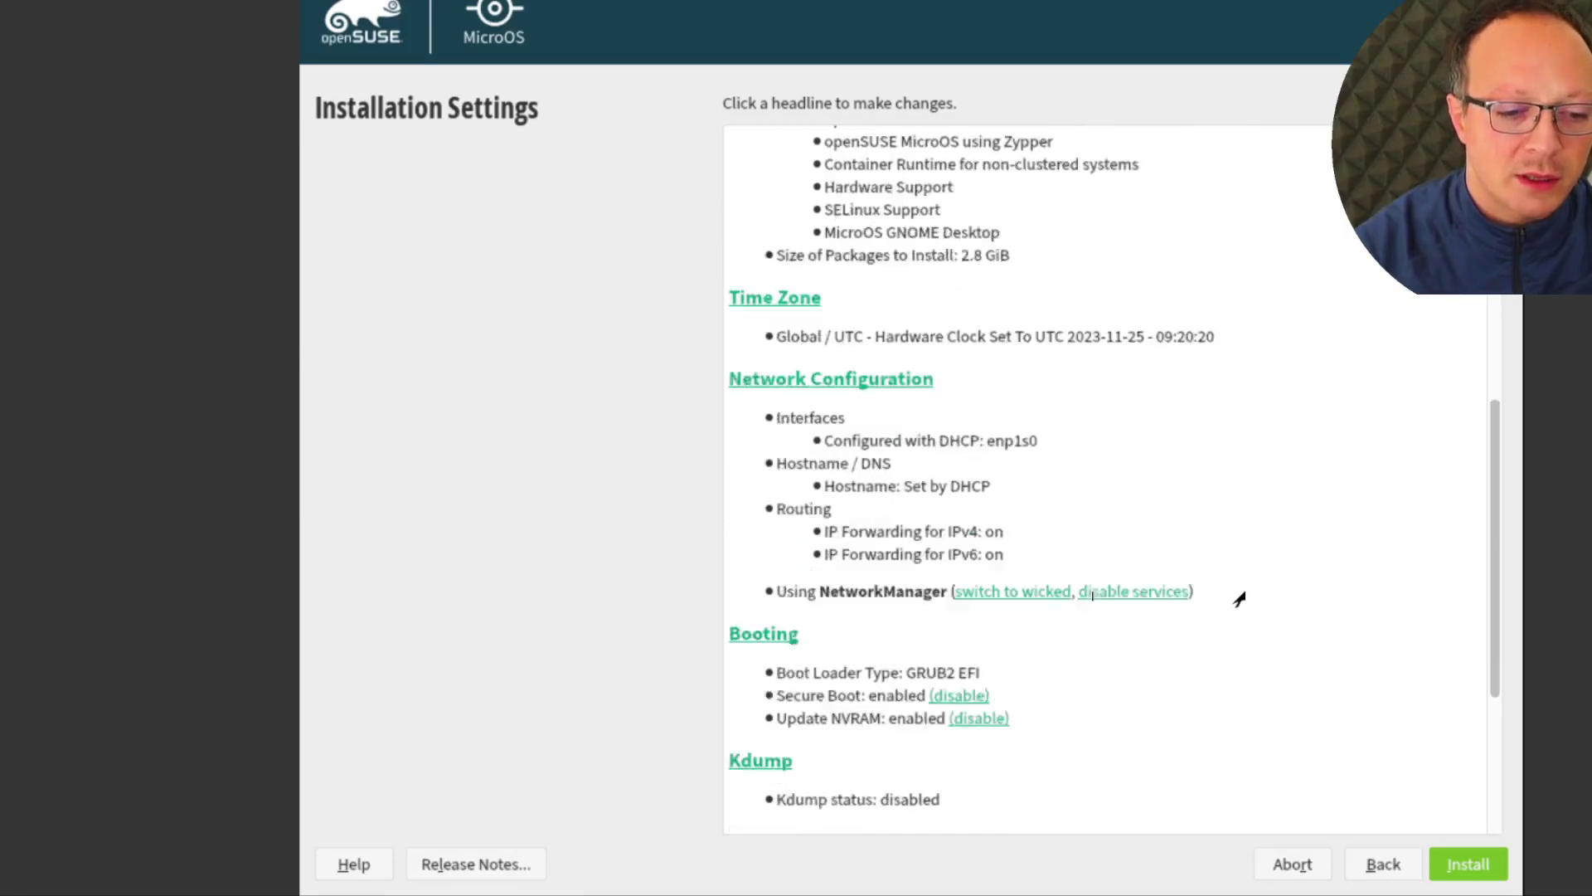
{"action": "scroll", "coordinate": [1240, 597], "scroll_direction": "down", "scroll_amount": 2}
{"action": "left_click", "coordinate": [792, 493]}
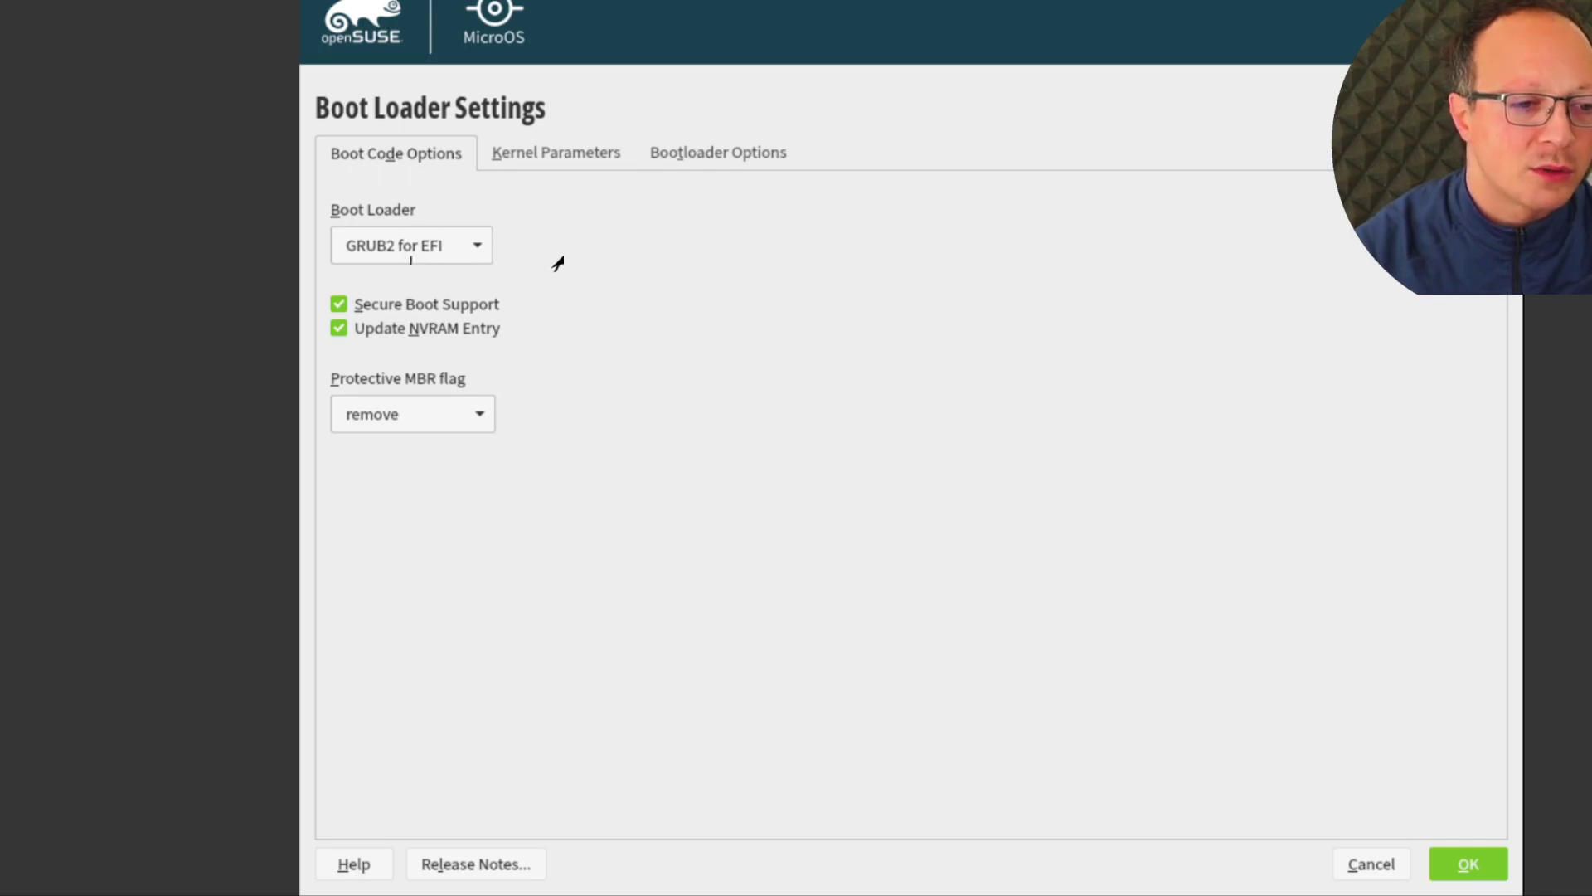
{"action": "left_click", "coordinate": [410, 257]}
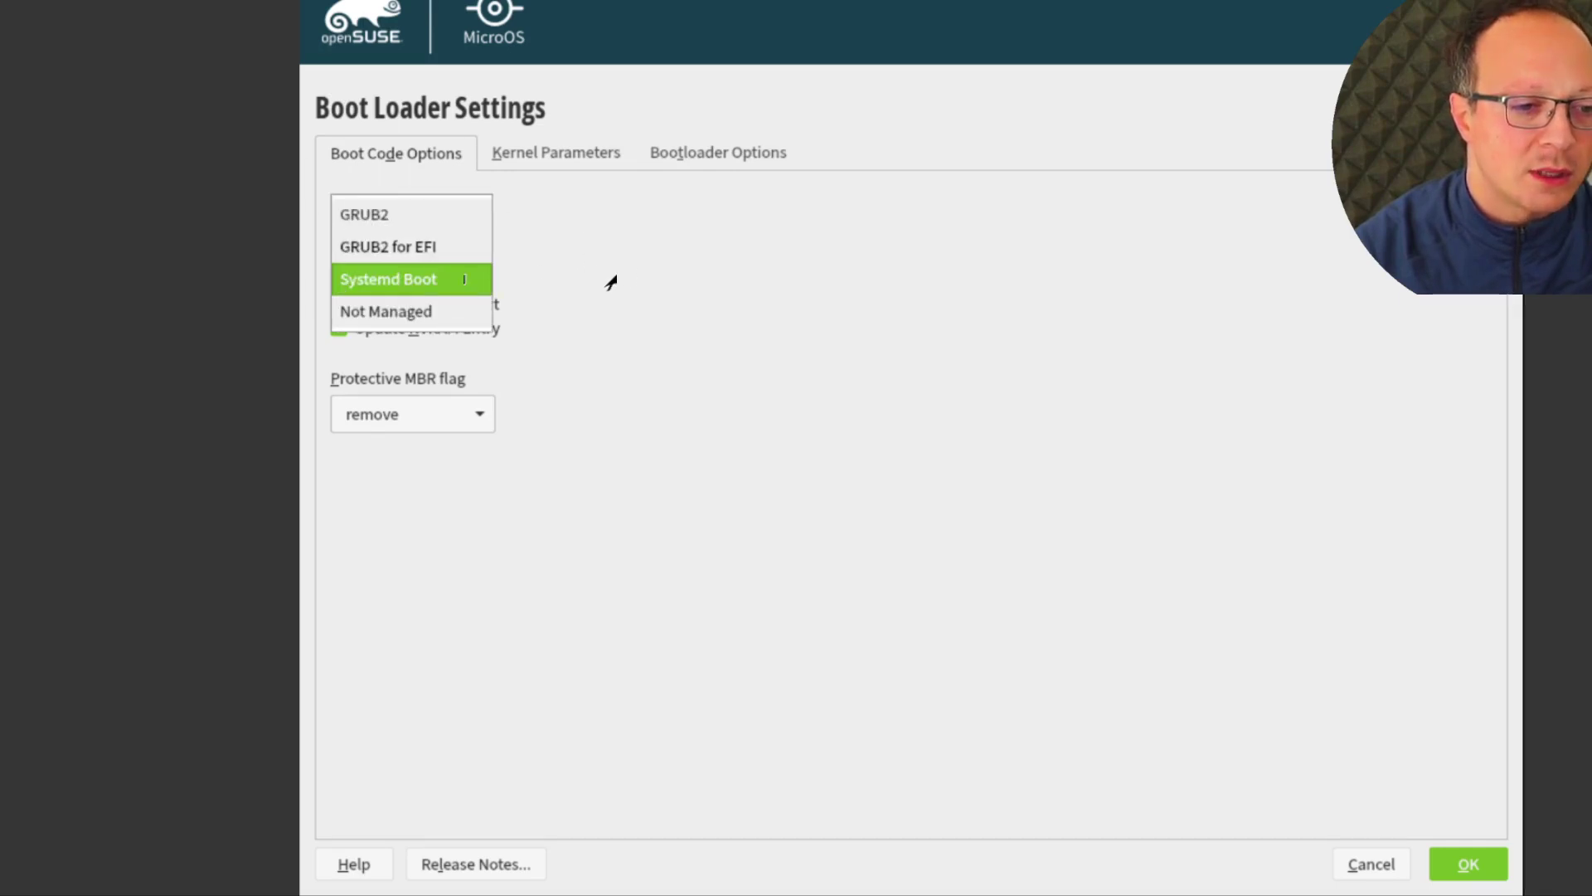
{"action": "left_click", "coordinate": [465, 280]}
{"action": "key", "text": "Return"}
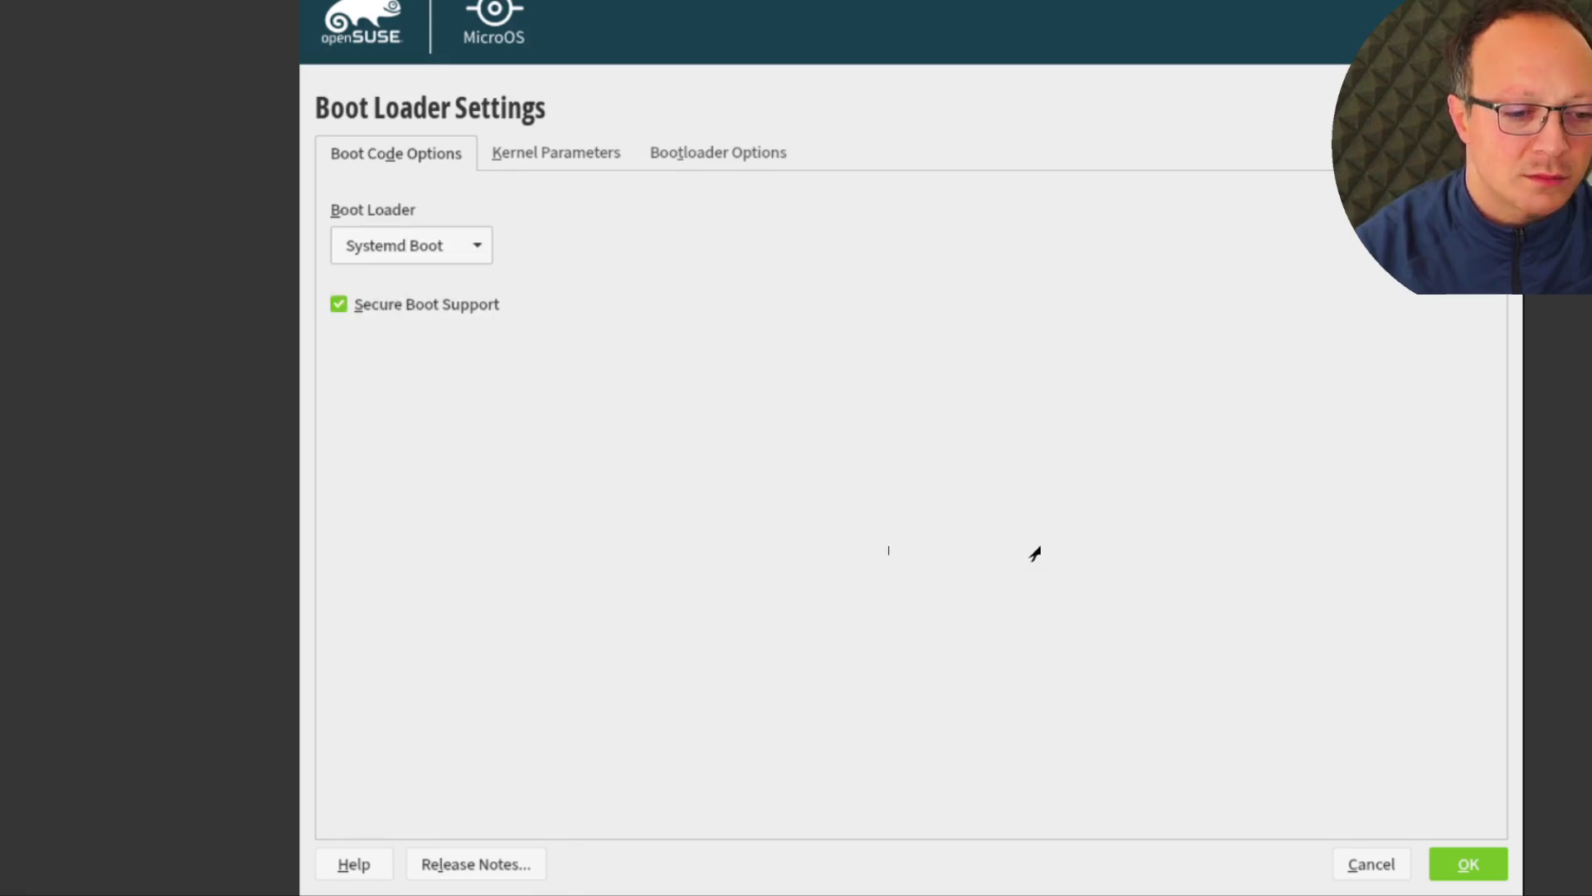
{"action": "left_click", "coordinate": [1468, 863]}
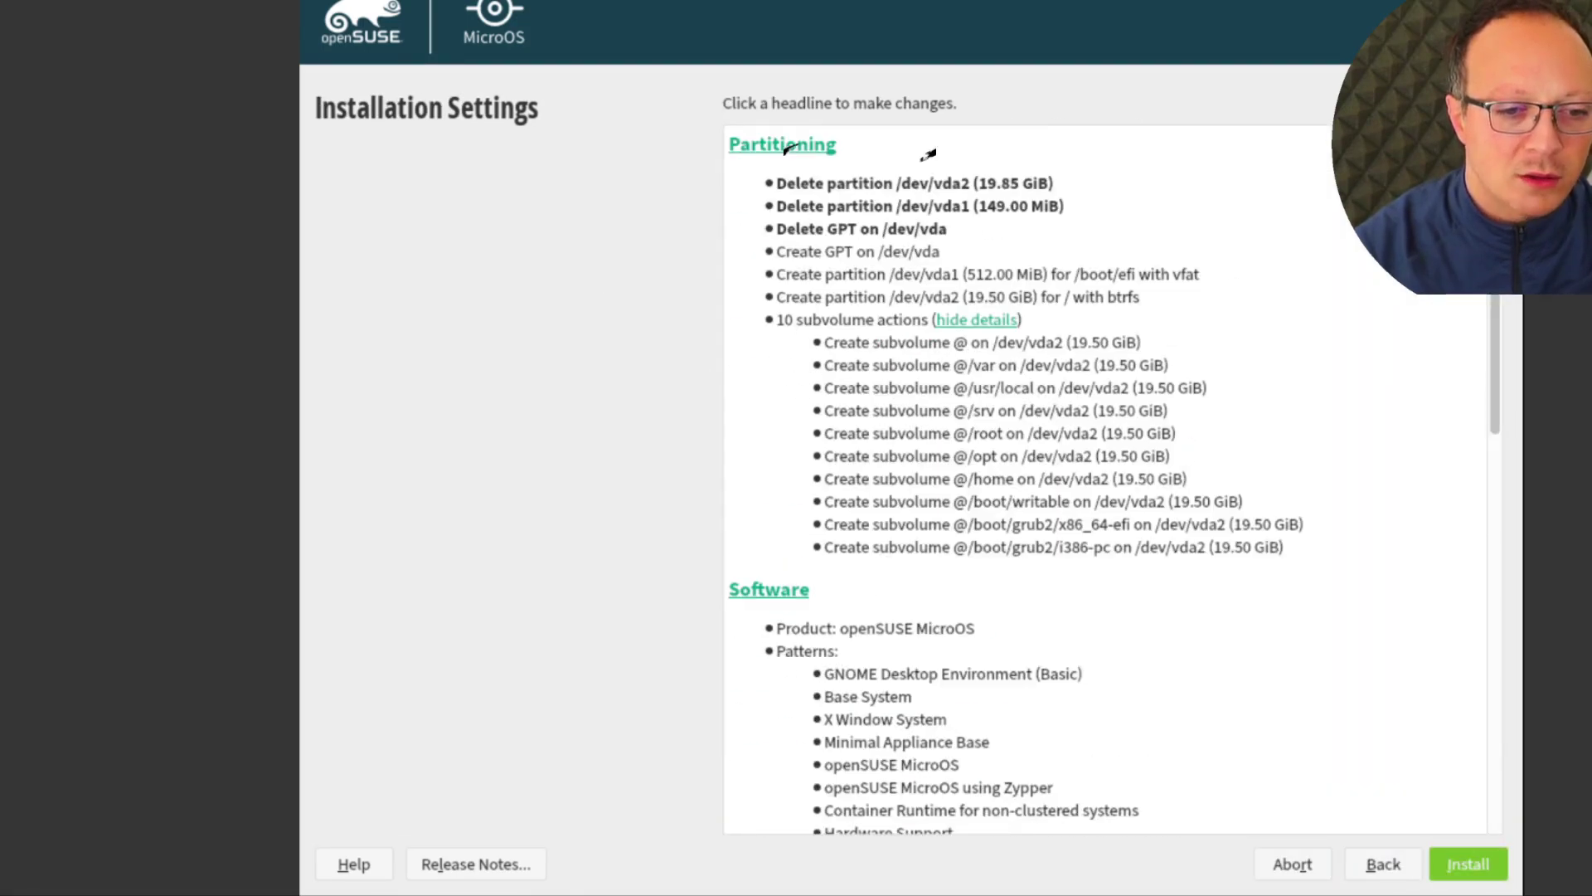
Start the guided partitioning setup, keeping /dev/vda as the root disk
{"action": "left_click", "coordinate": [783, 145]}
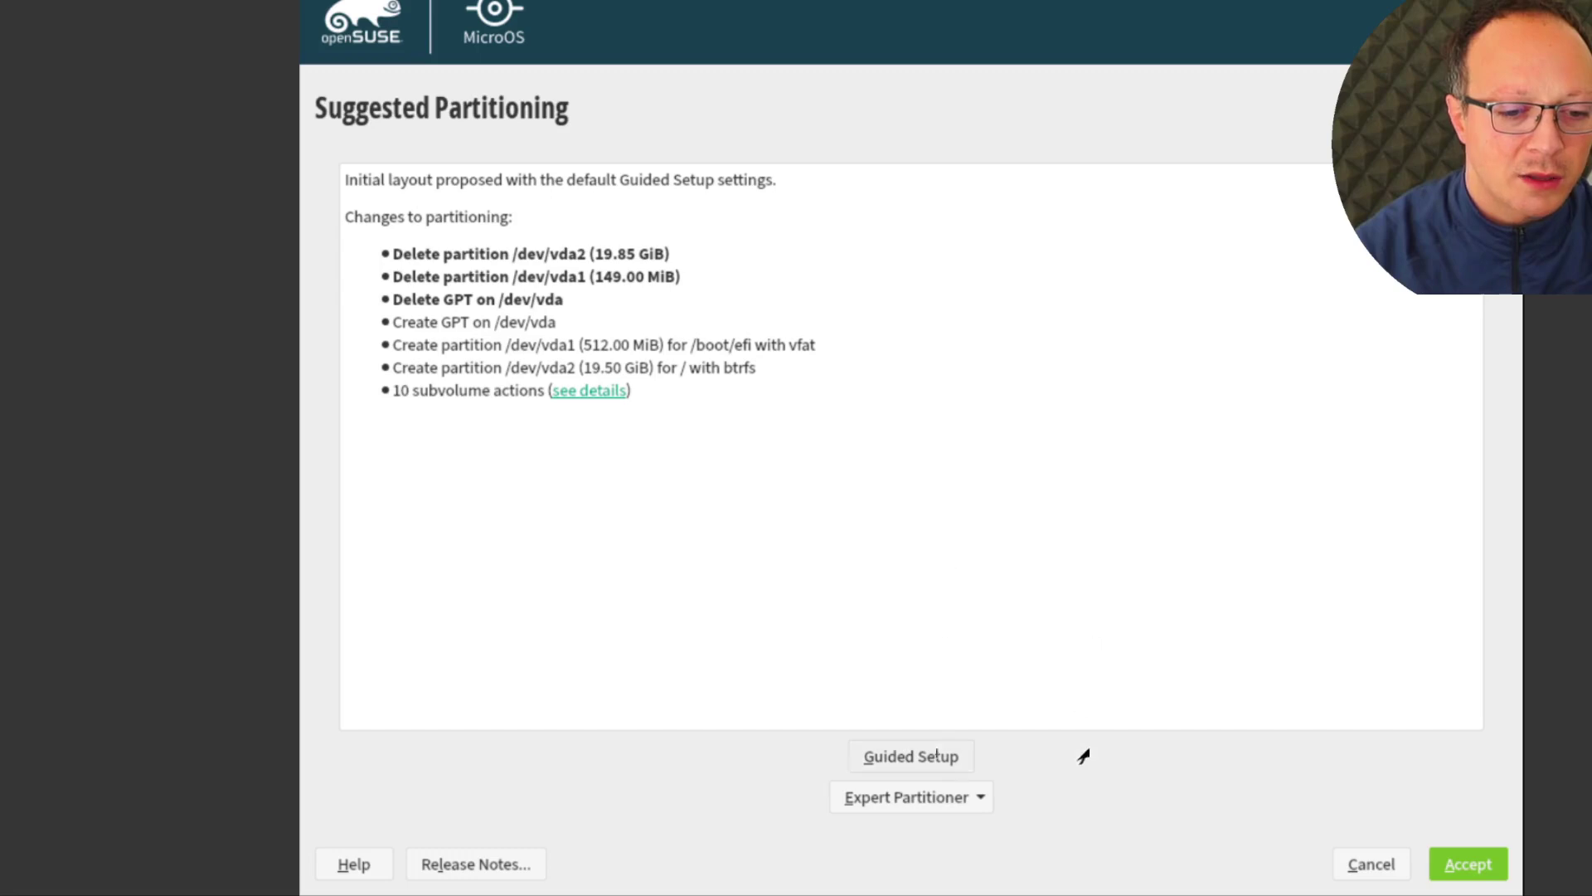
{"action": "left_click", "coordinate": [941, 758]}
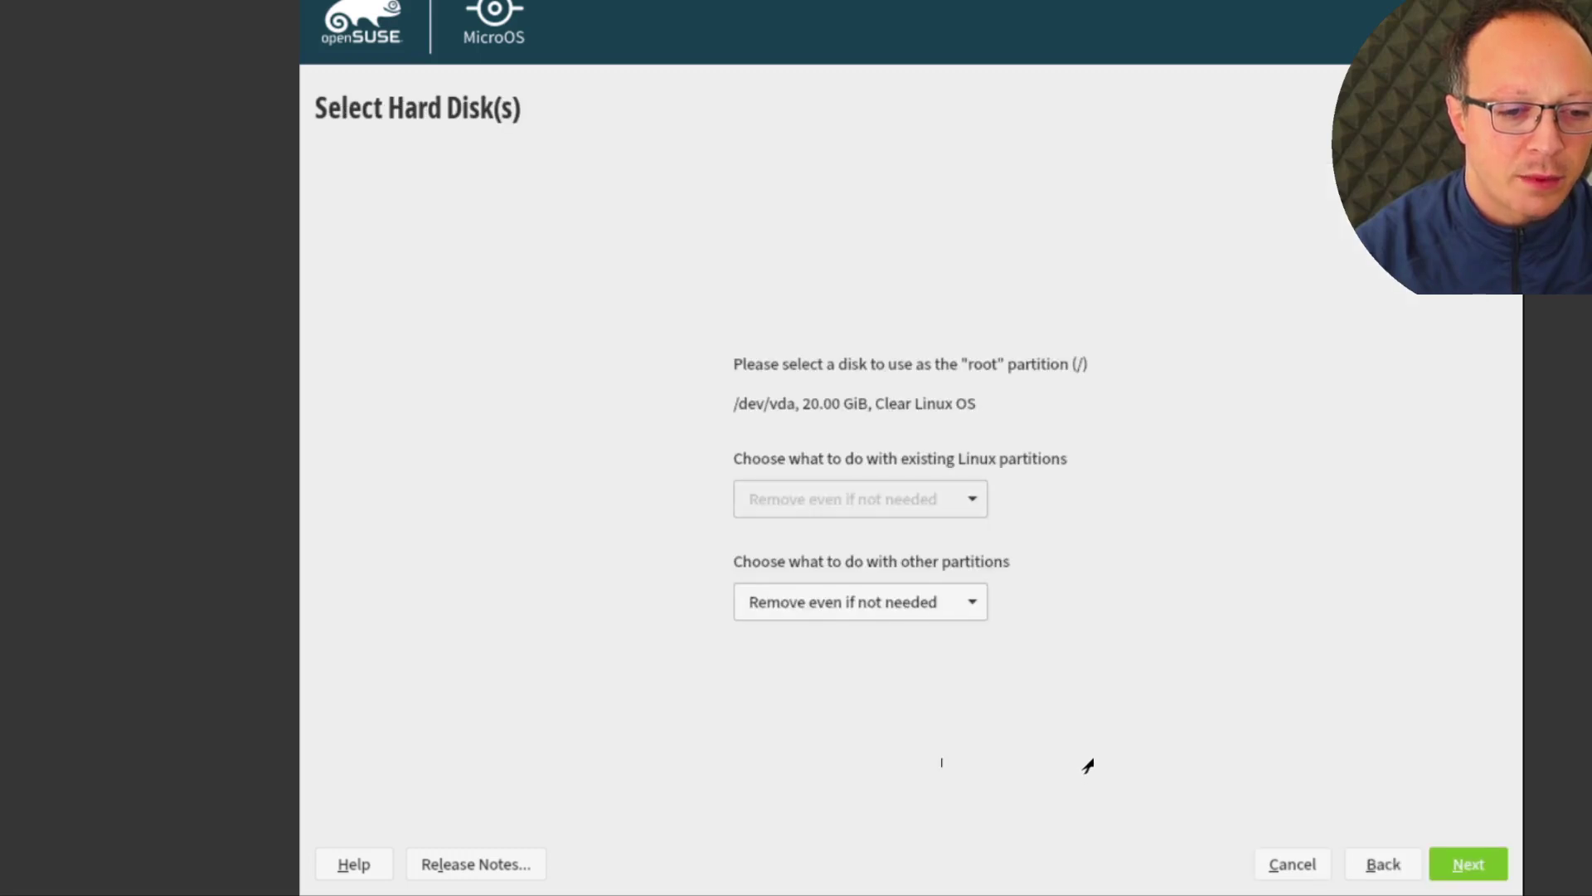
{"action": "left_click", "coordinate": [1467, 864]}
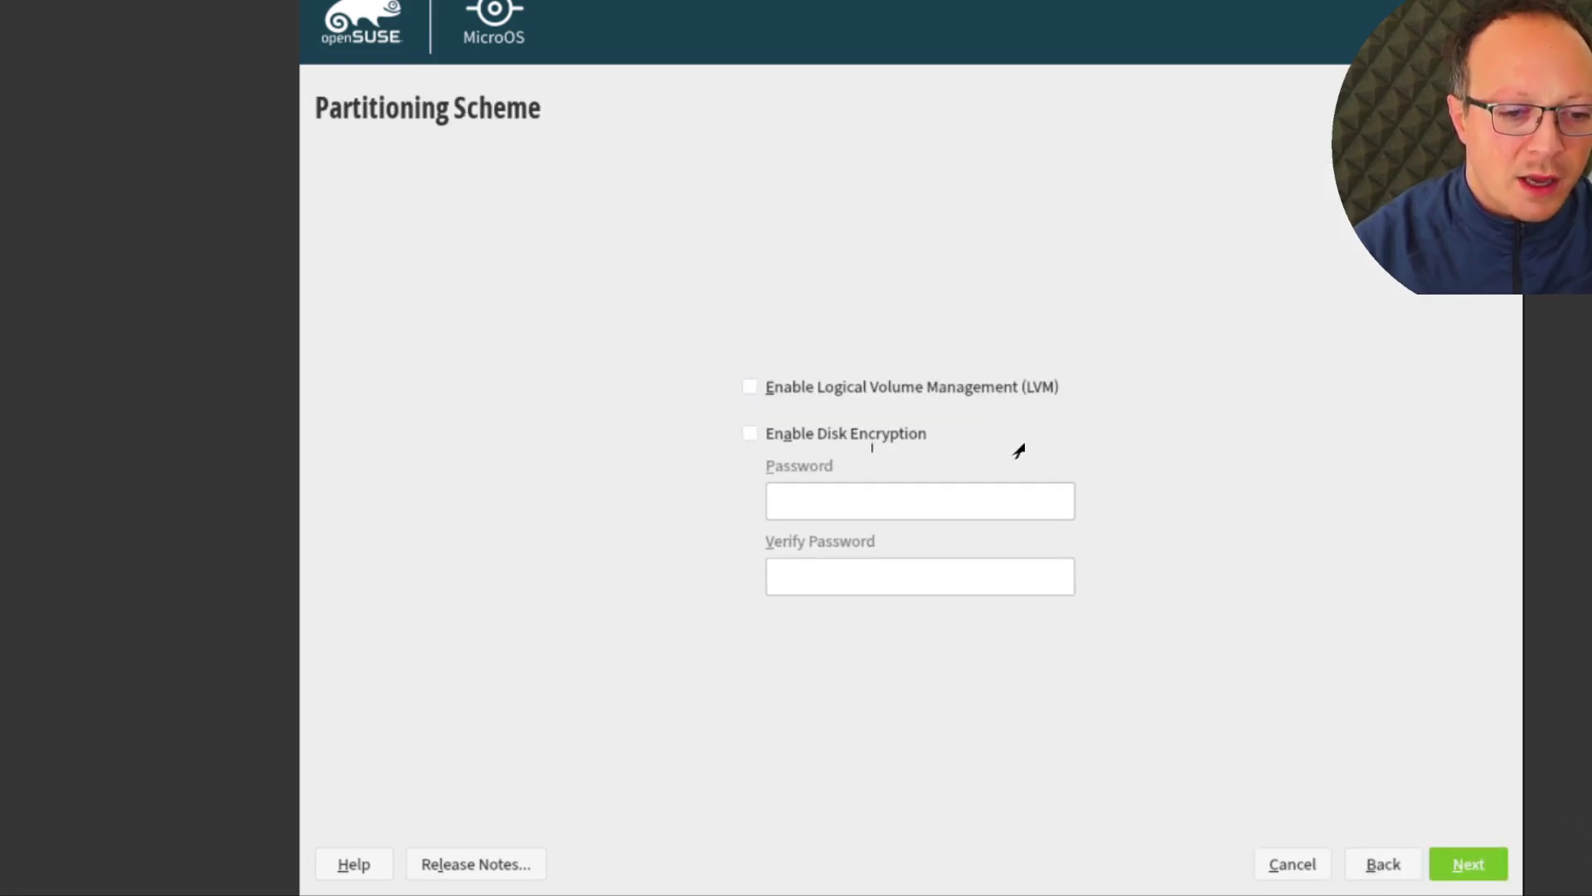
Enable disk encryption with a password, keep Btrfs for root, and accept the proposal
{"action": "left_click", "coordinate": [939, 433]}
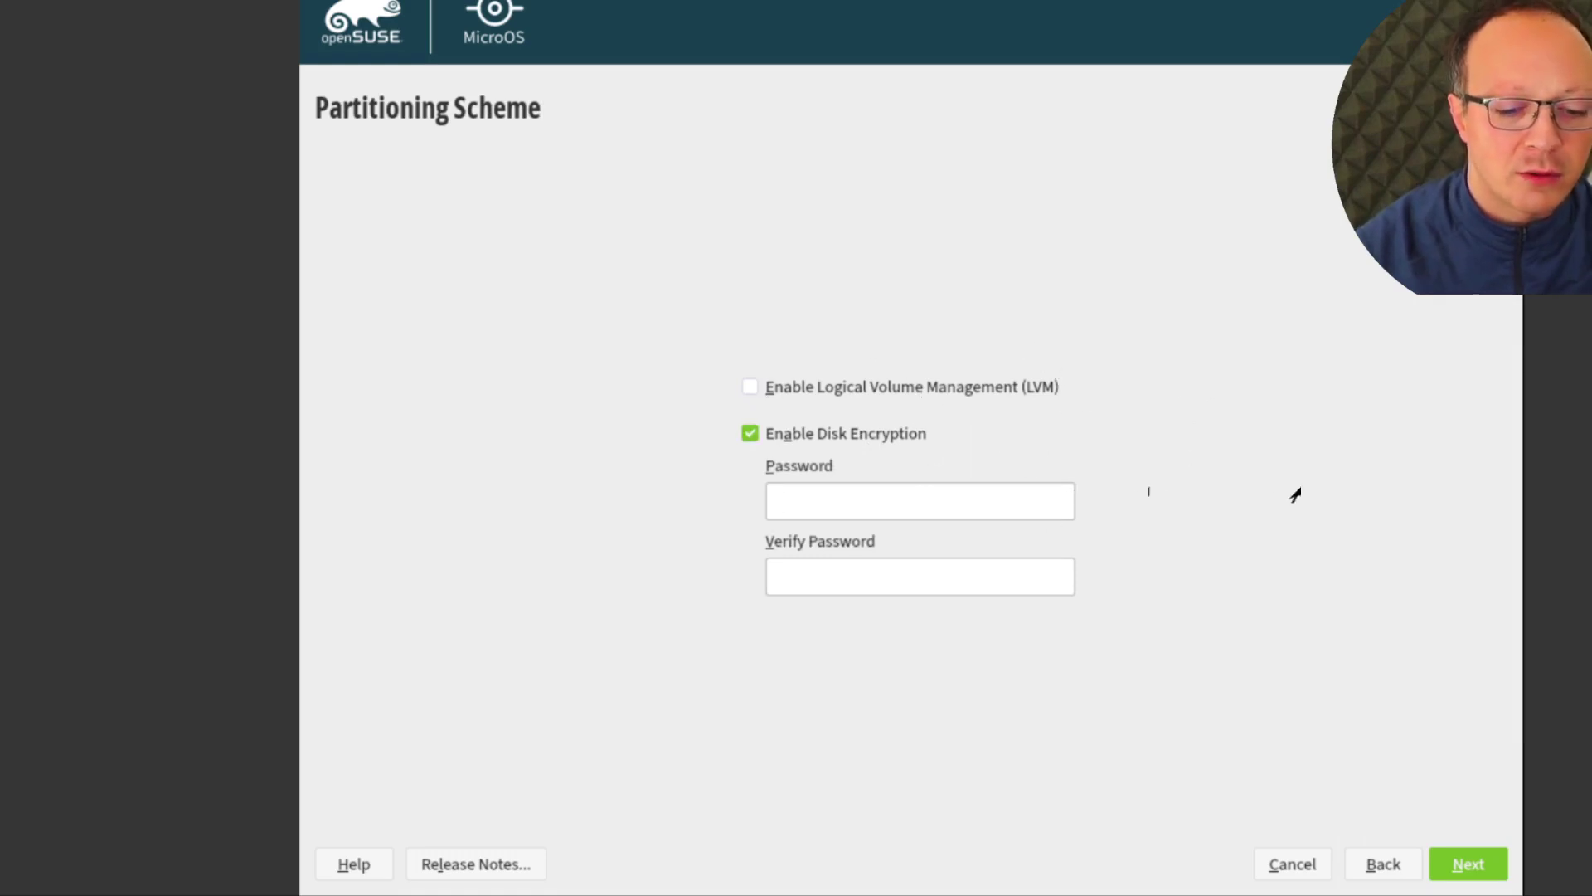
{"action": "type", "text": "************"}
{"action": "left_click", "coordinate": [1072, 592]}
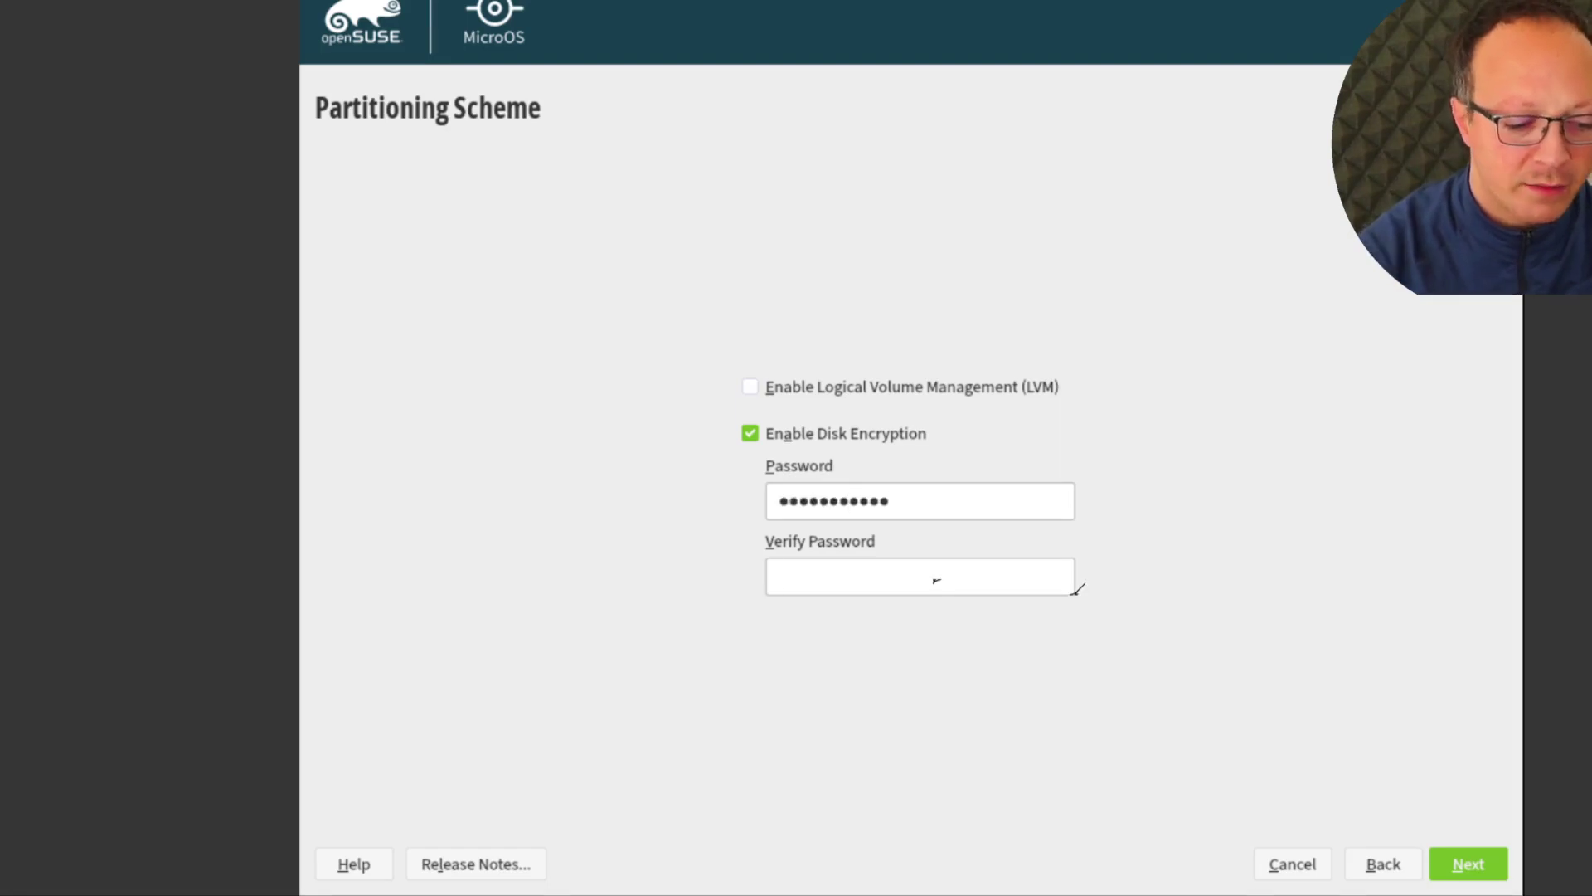
{"action": "type", "text": "************"}
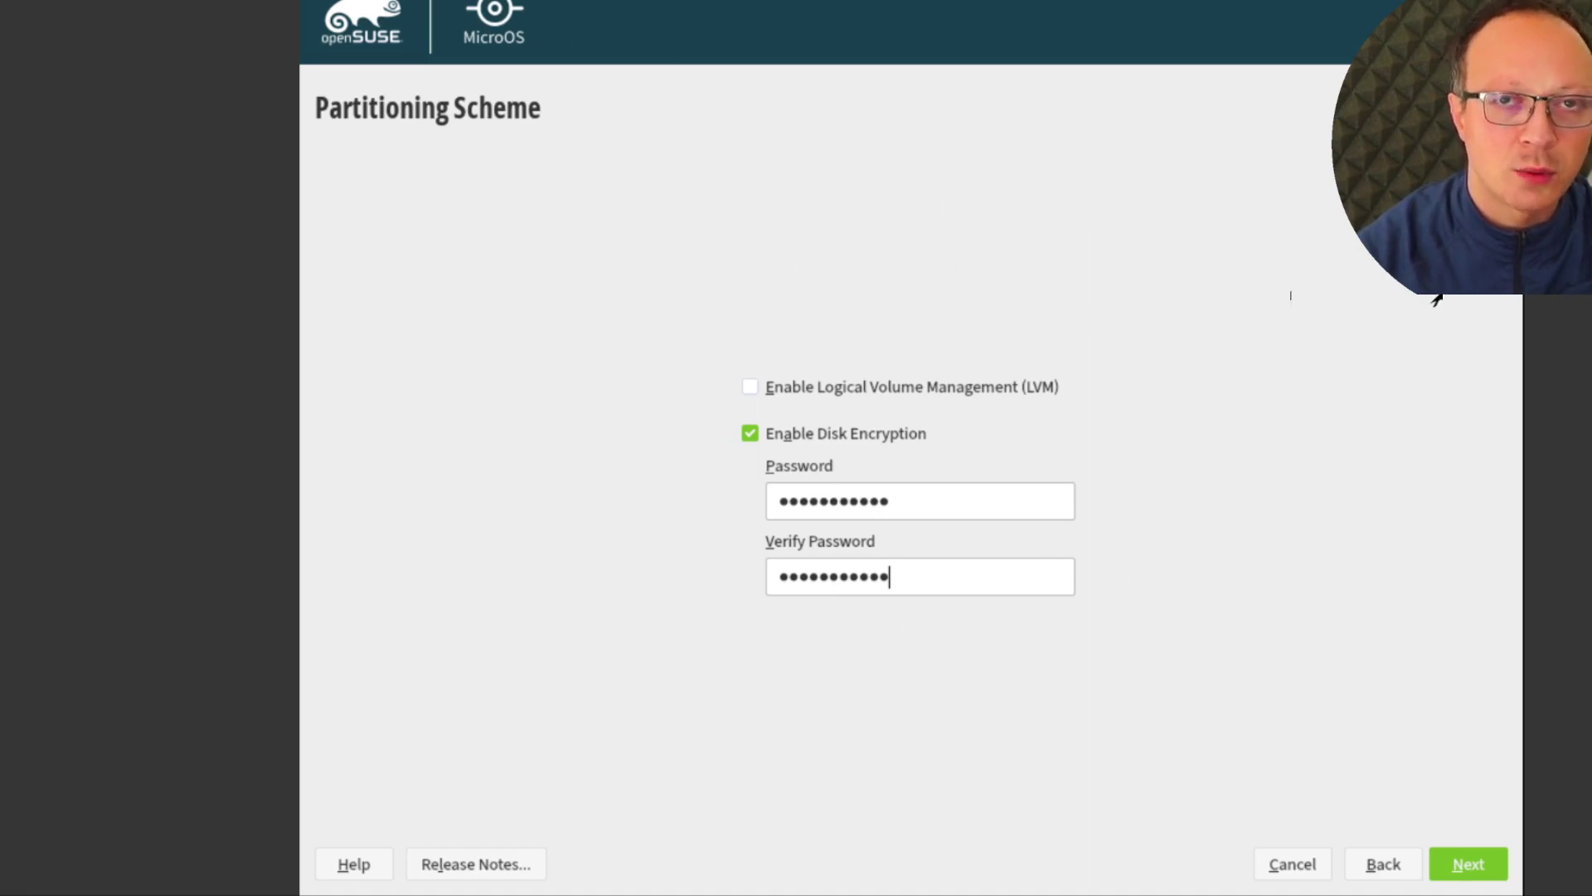
{"action": "left_click", "coordinate": [1468, 864]}
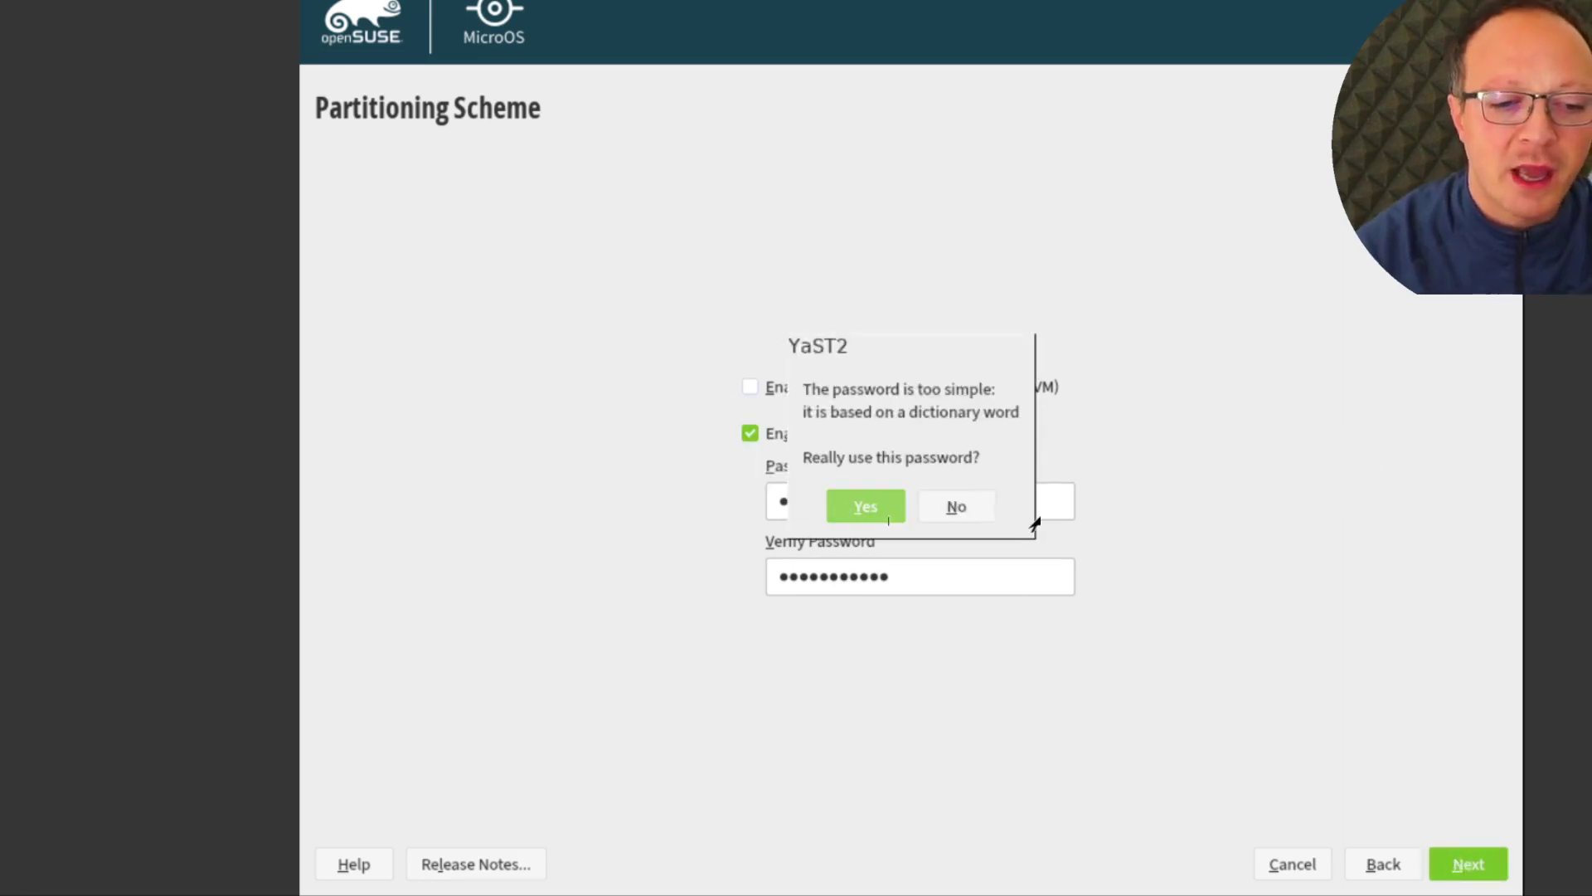
{"action": "left_click", "coordinate": [886, 509]}
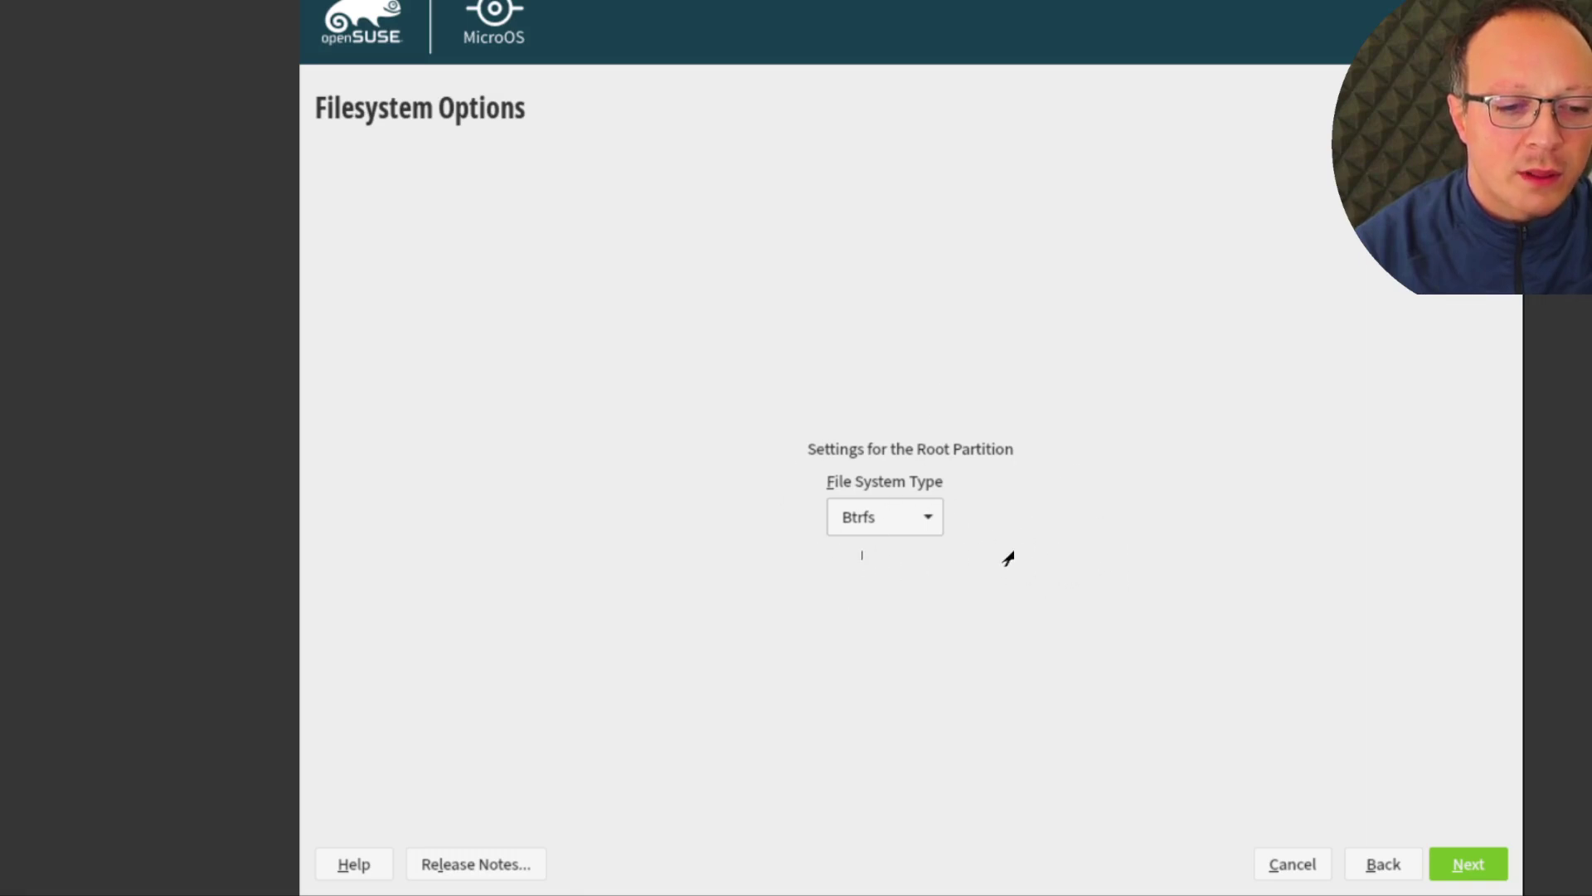
{"action": "left_click", "coordinate": [1483, 865]}
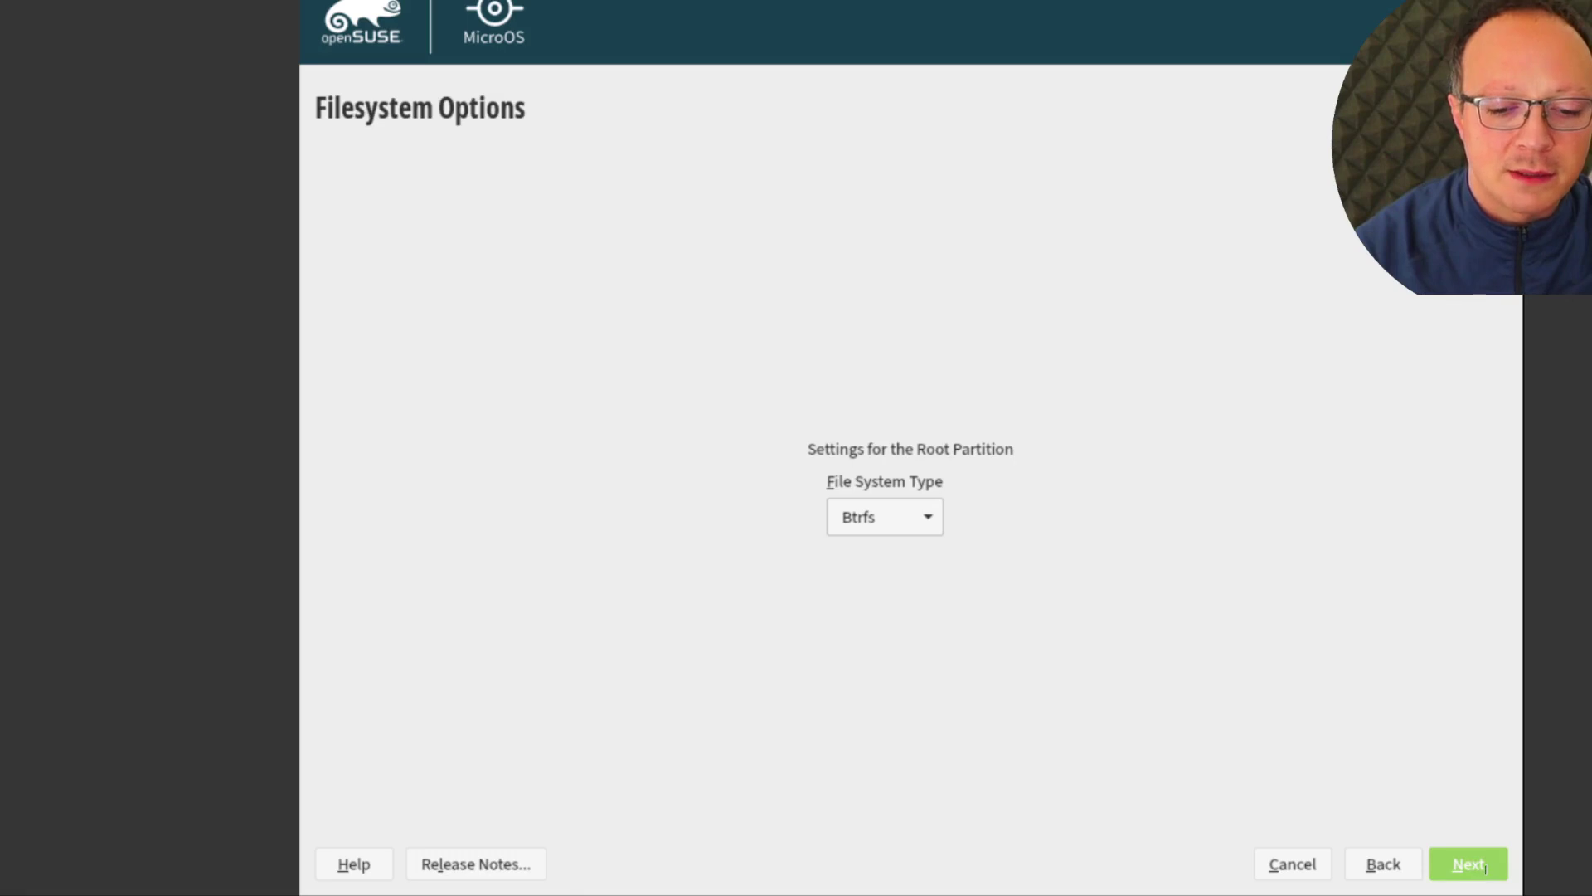
{"action": "left_click", "coordinate": [1485, 866]}
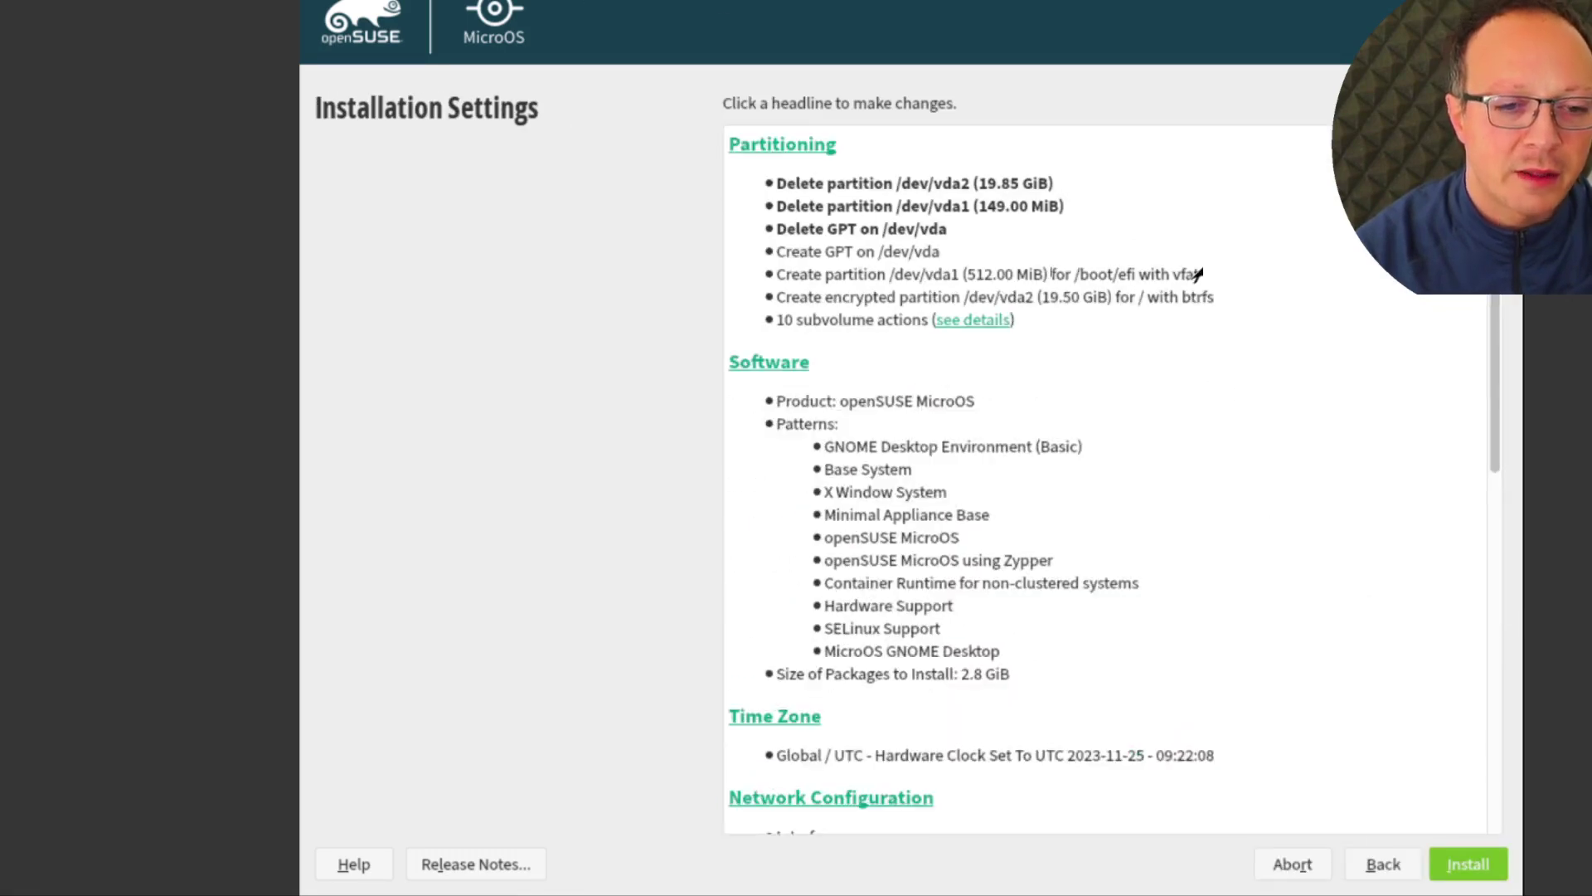
{"action": "left_click", "coordinate": [983, 321]}
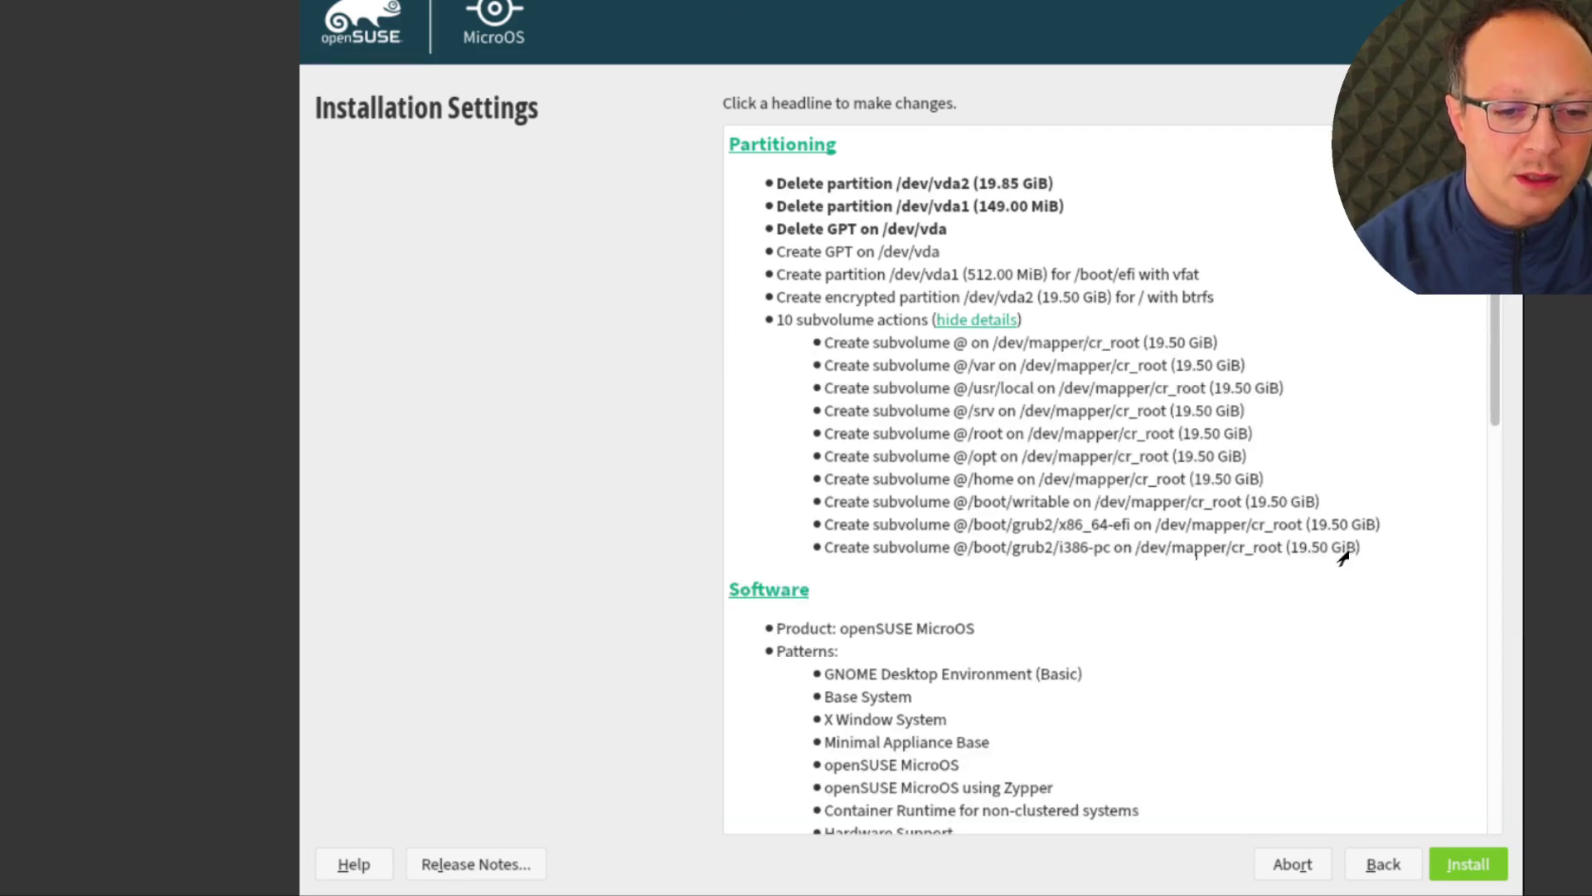
{"action": "scroll", "coordinate": [1367, 526], "scroll_direction": "down", "scroll_amount": 5}
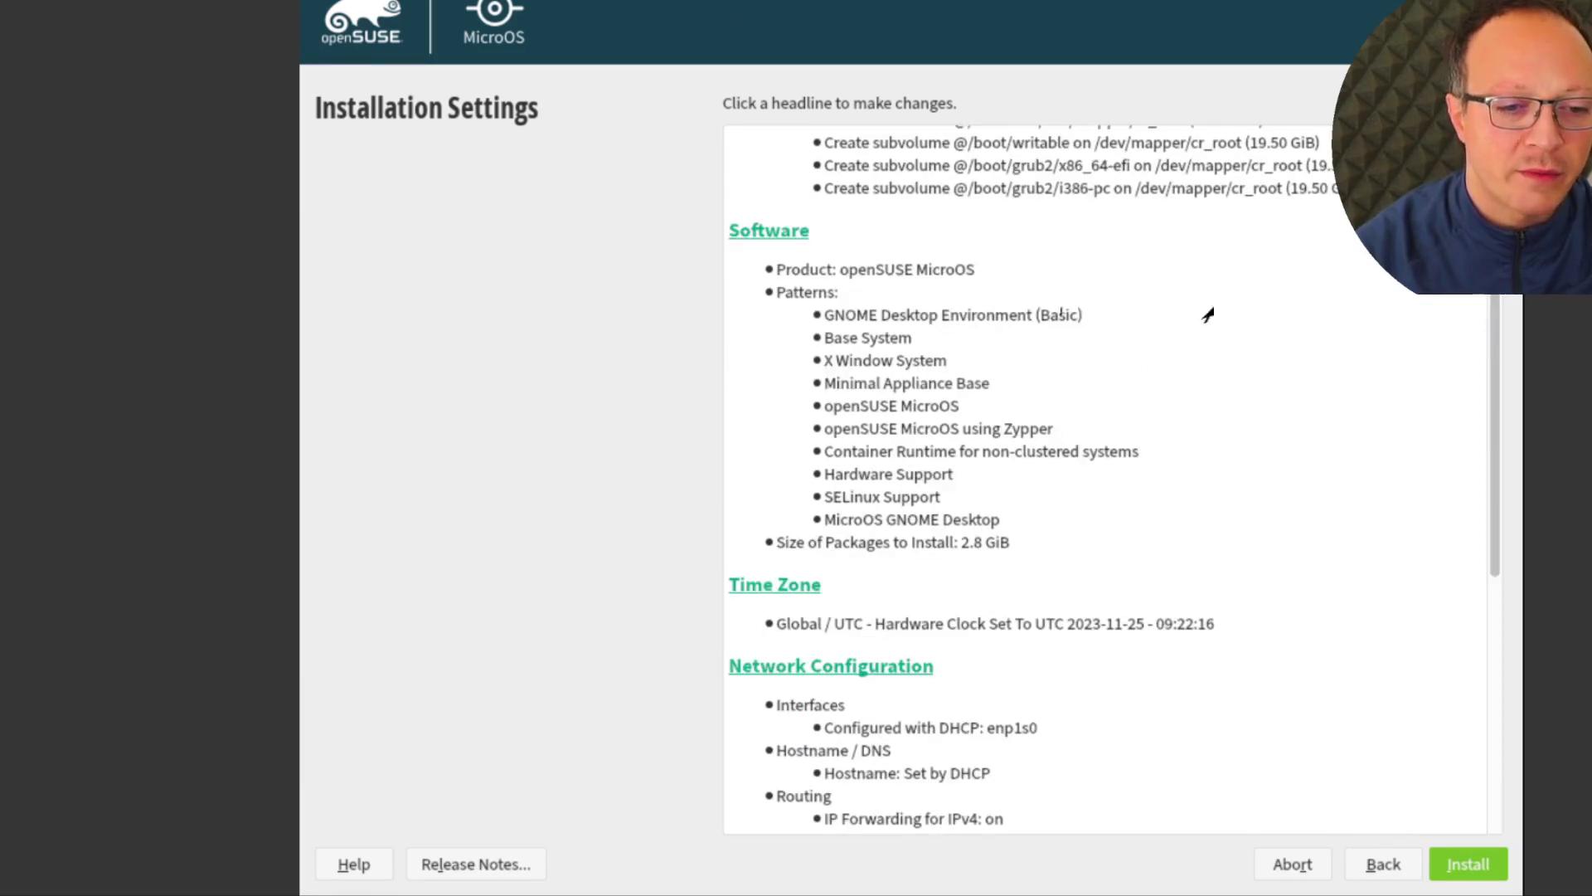
{"action": "scroll", "coordinate": [1290, 531], "scroll_direction": "down", "scroll_amount": 6}
{"action": "scroll", "coordinate": [1294, 535], "scroll_direction": "down", "scroll_amount": 2}
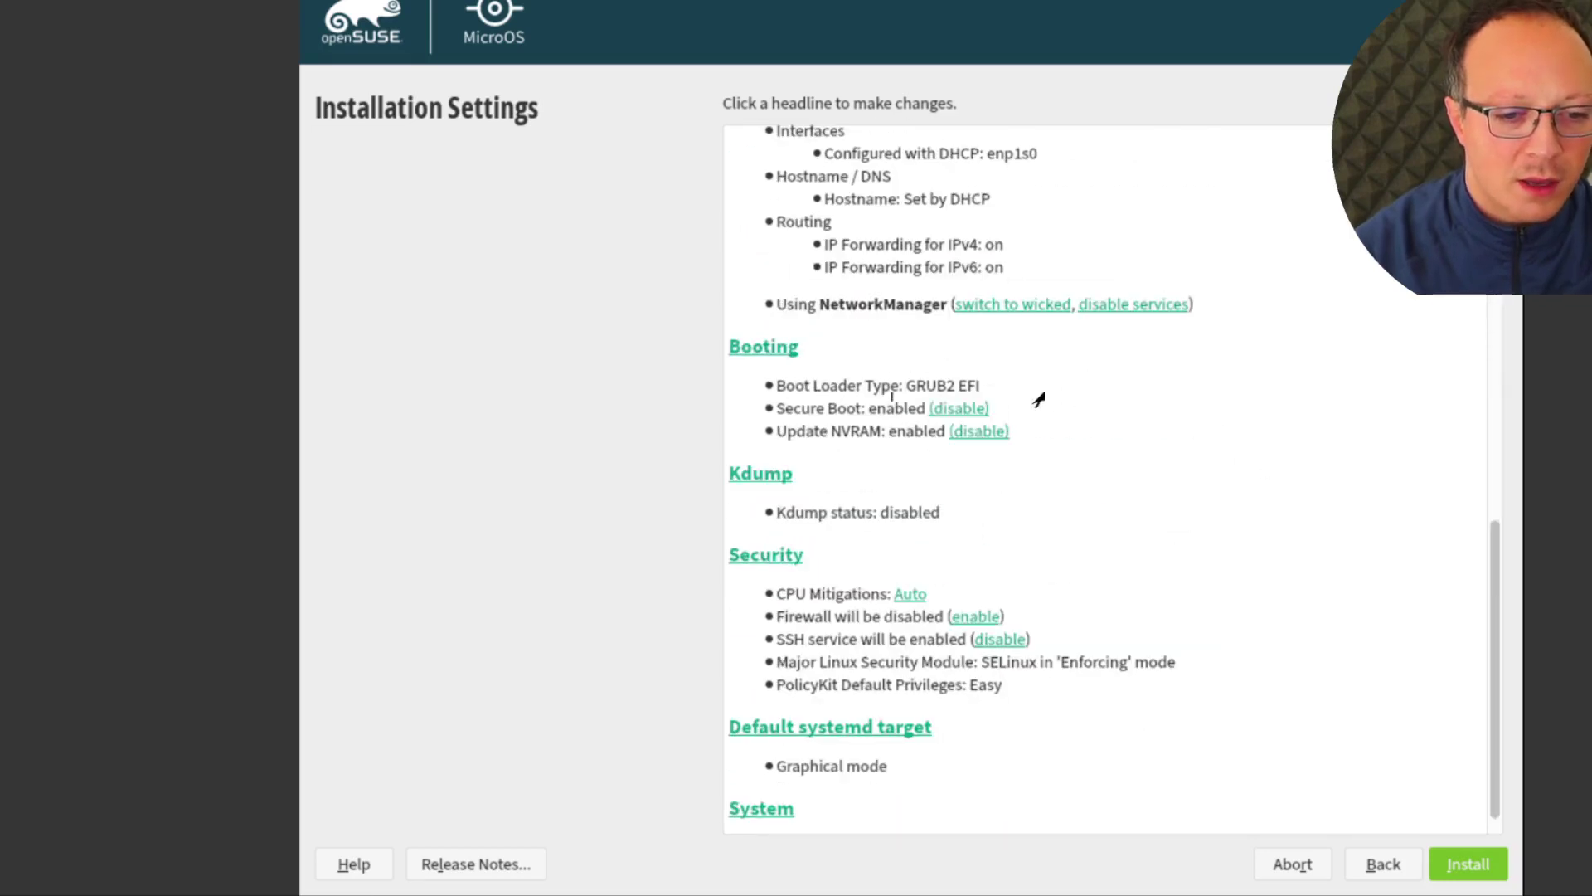
{"action": "left_click", "coordinate": [767, 345]}
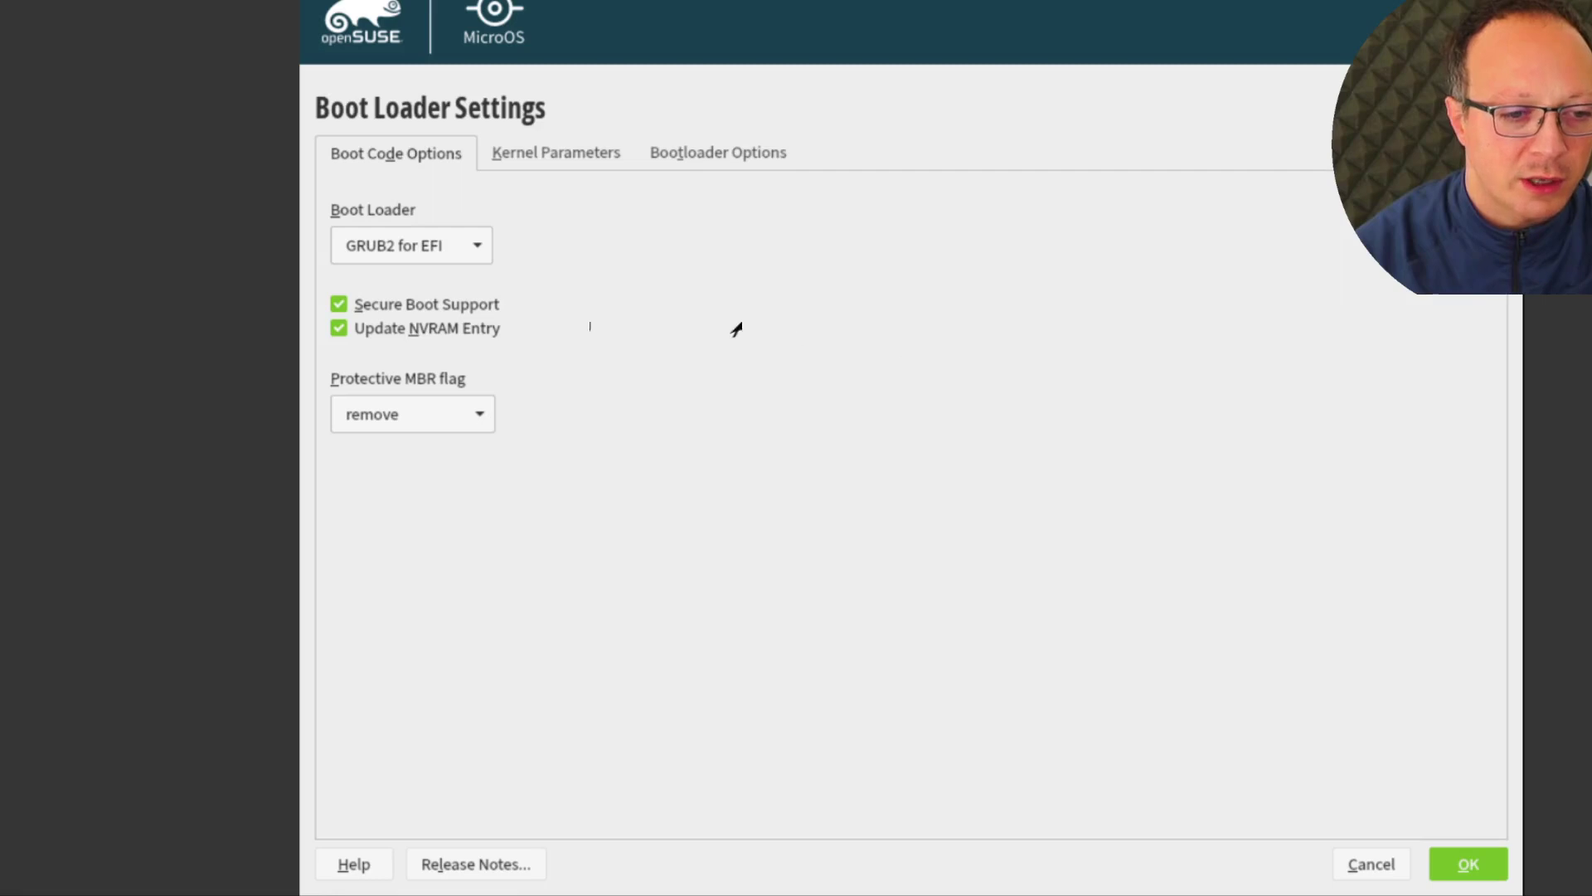
{"action": "left_click", "coordinate": [408, 253]}
{"action": "left_click", "coordinate": [390, 278]}
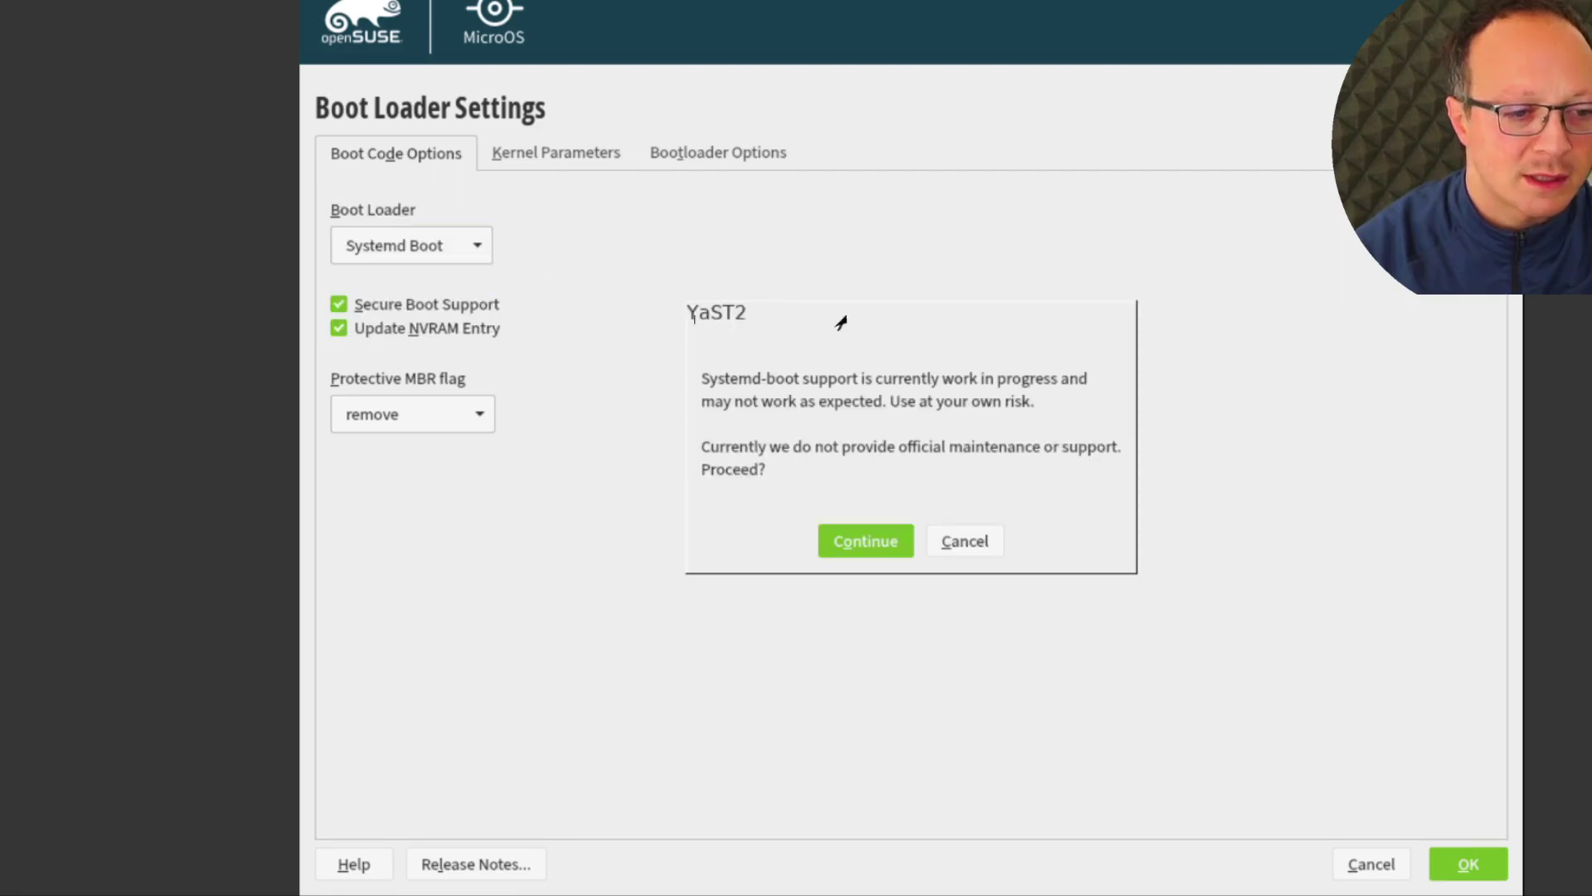
{"action": "key", "text": "Return"}
{"action": "key", "text": "Return"}
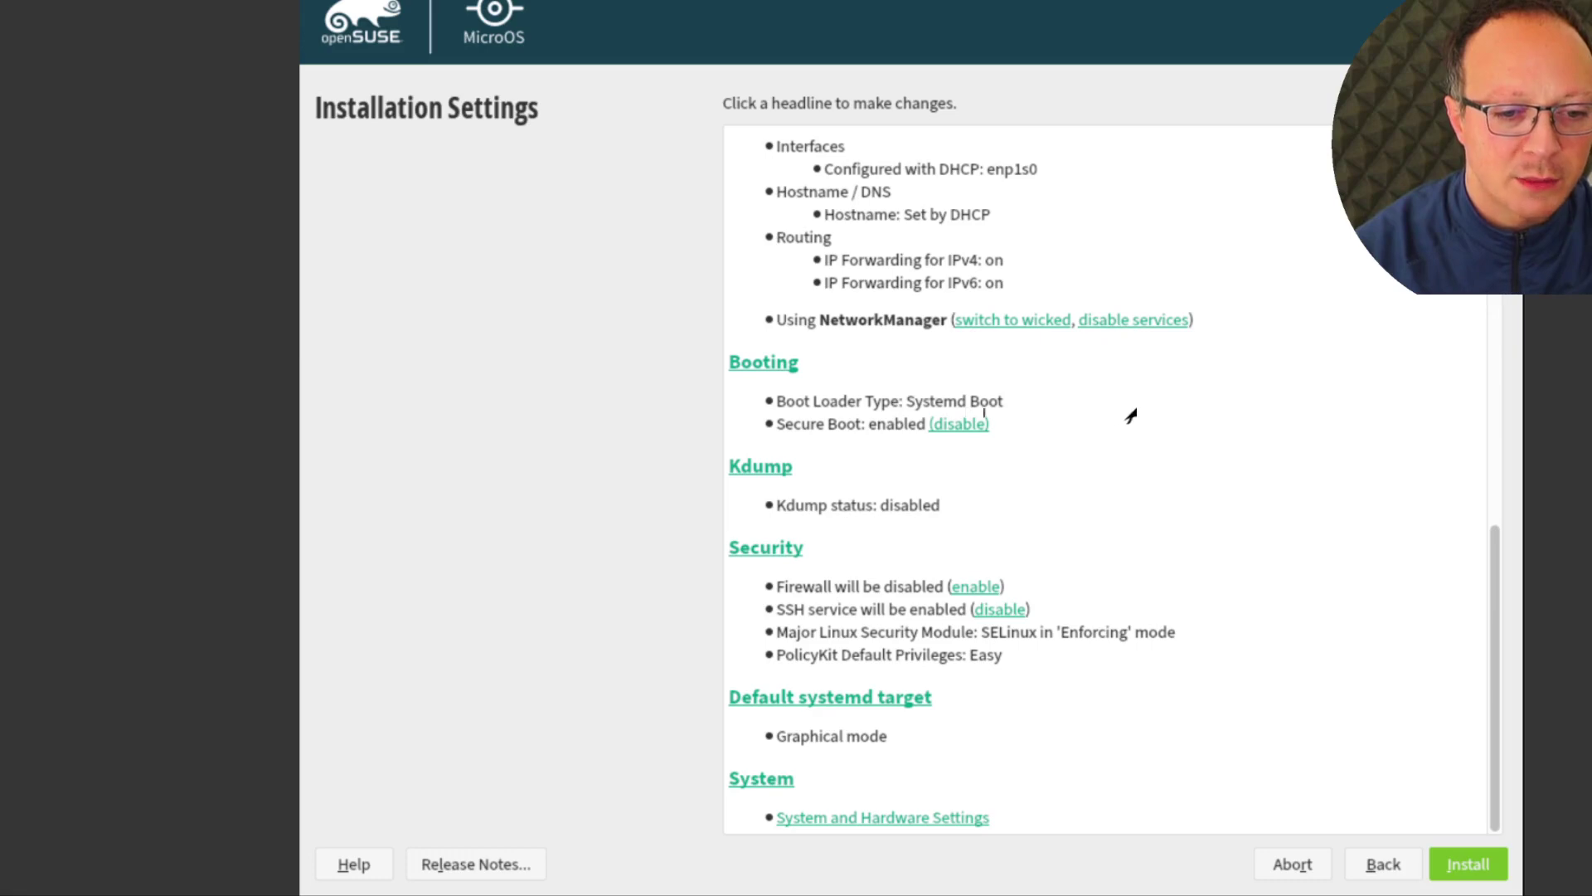
{"action": "scroll", "coordinate": [1236, 358], "scroll_direction": "up", "scroll_amount": 1}
{"action": "scroll", "coordinate": [1236, 359], "scroll_direction": "up", "scroll_amount": 7}
{"action": "scroll", "coordinate": [1236, 359], "scroll_direction": "down", "scroll_amount": 7}
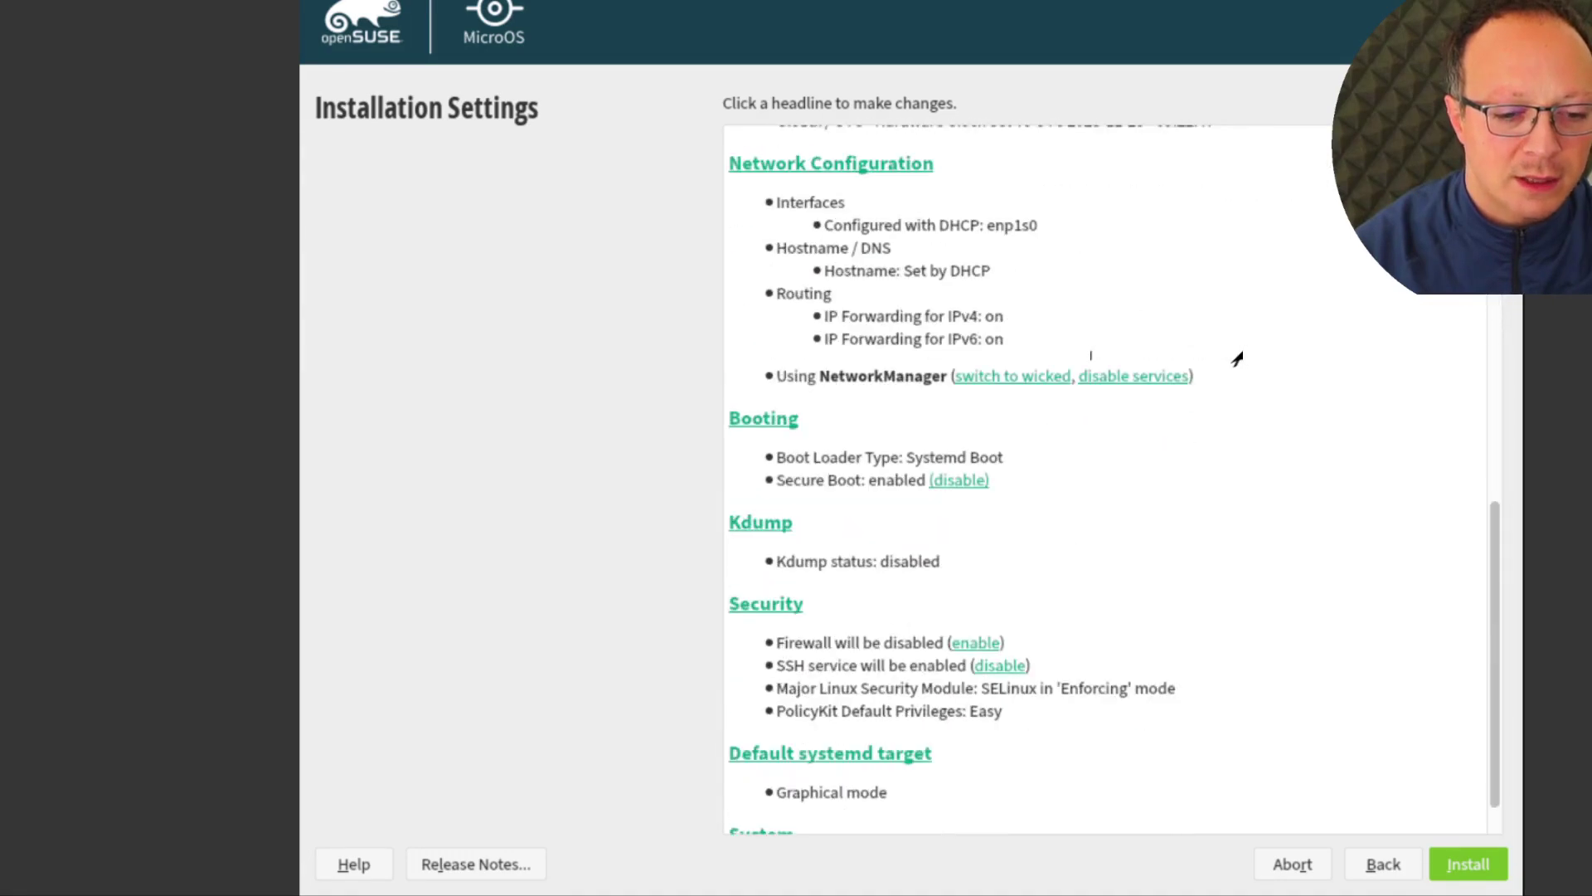
{"action": "scroll", "coordinate": [1236, 622], "scroll_direction": "down", "scroll_amount": 1}
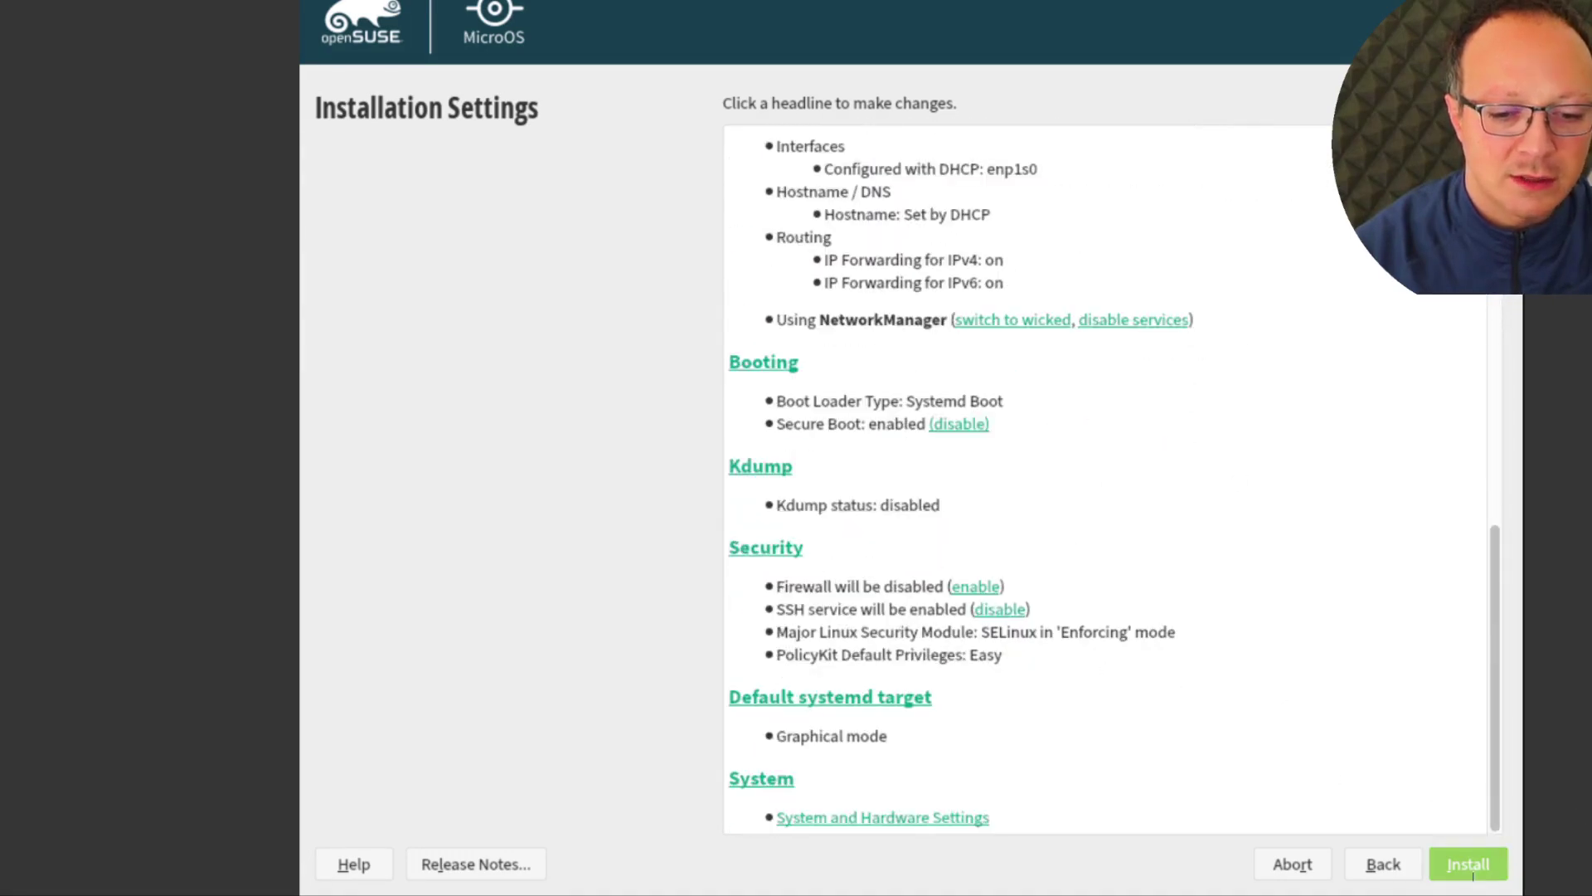
{"action": "left_click", "coordinate": [1470, 866]}
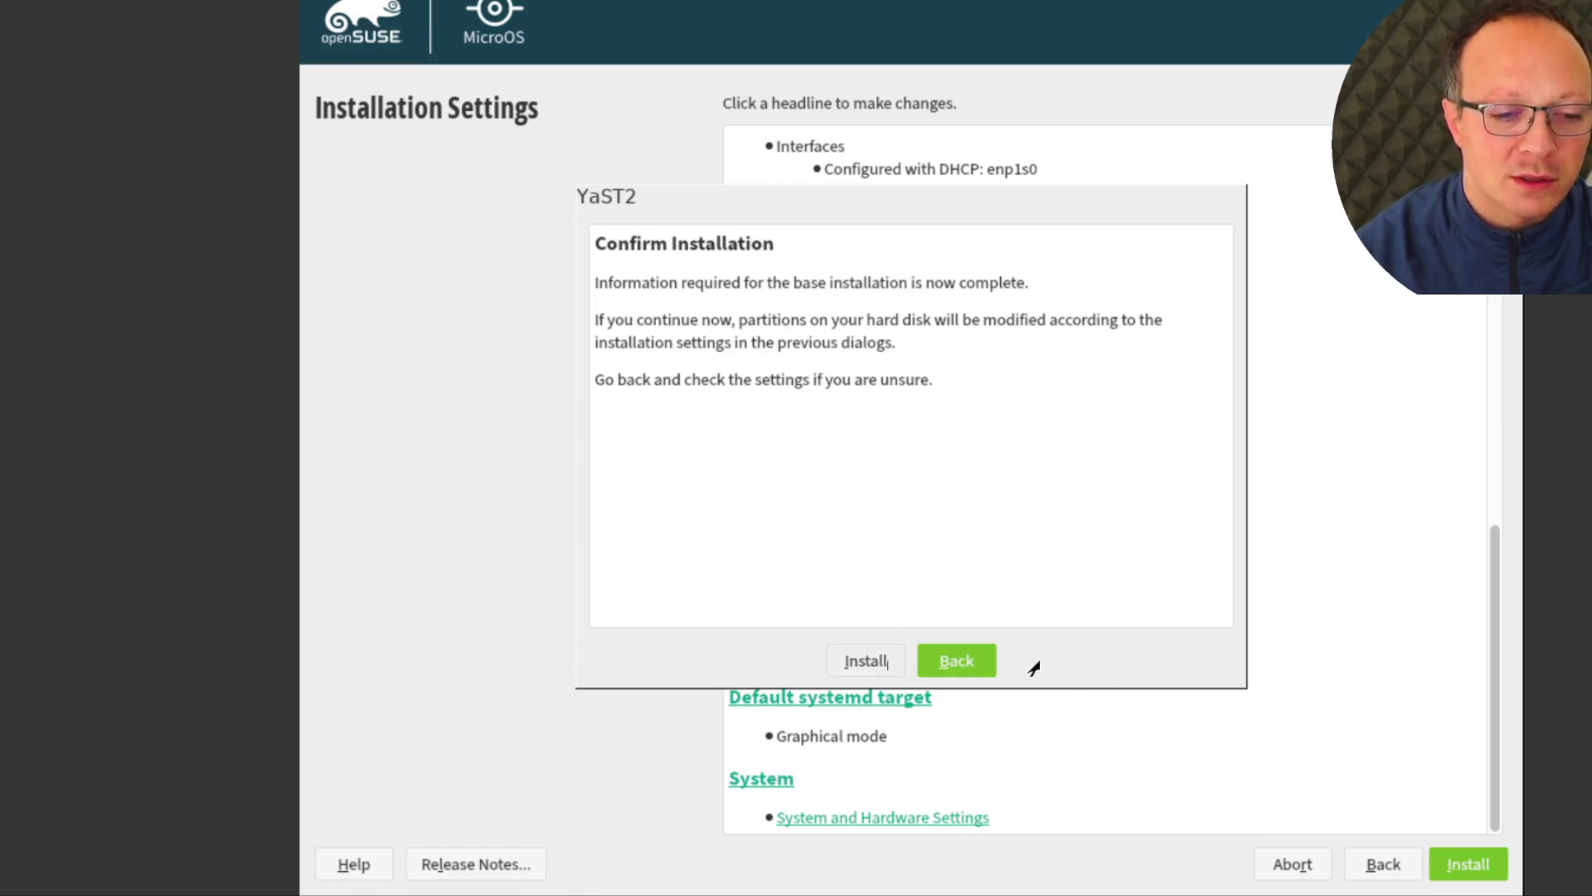
Confirm the installation, stop the reboot countdown when it finishes, and switch to the first text console
{"action": "left_click", "coordinate": [852, 662]}
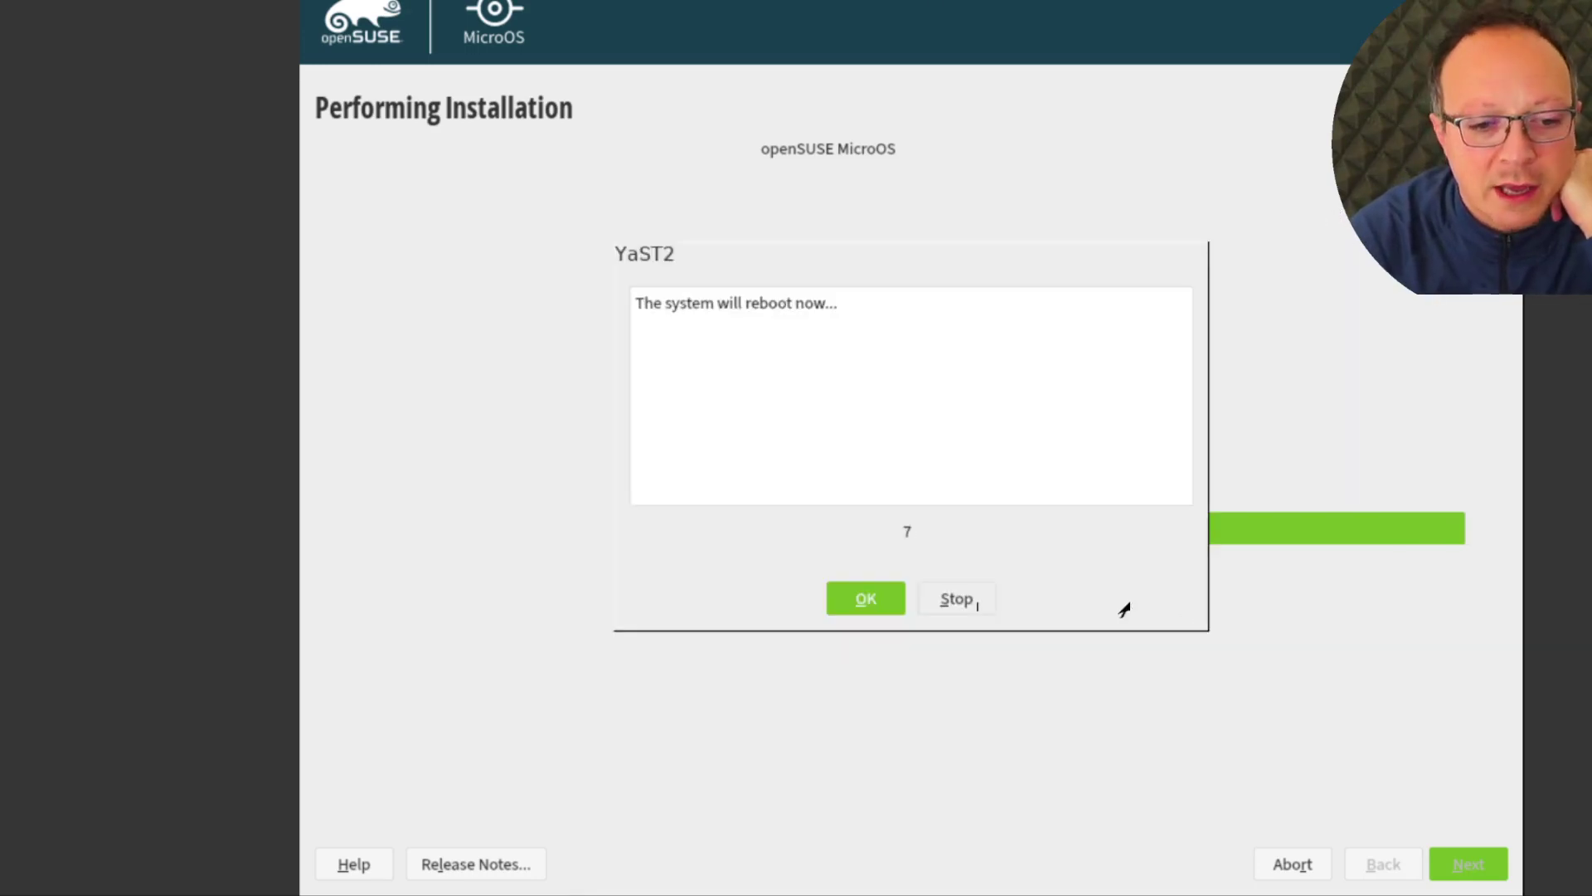
{"action": "key", "text": "alt+s"}
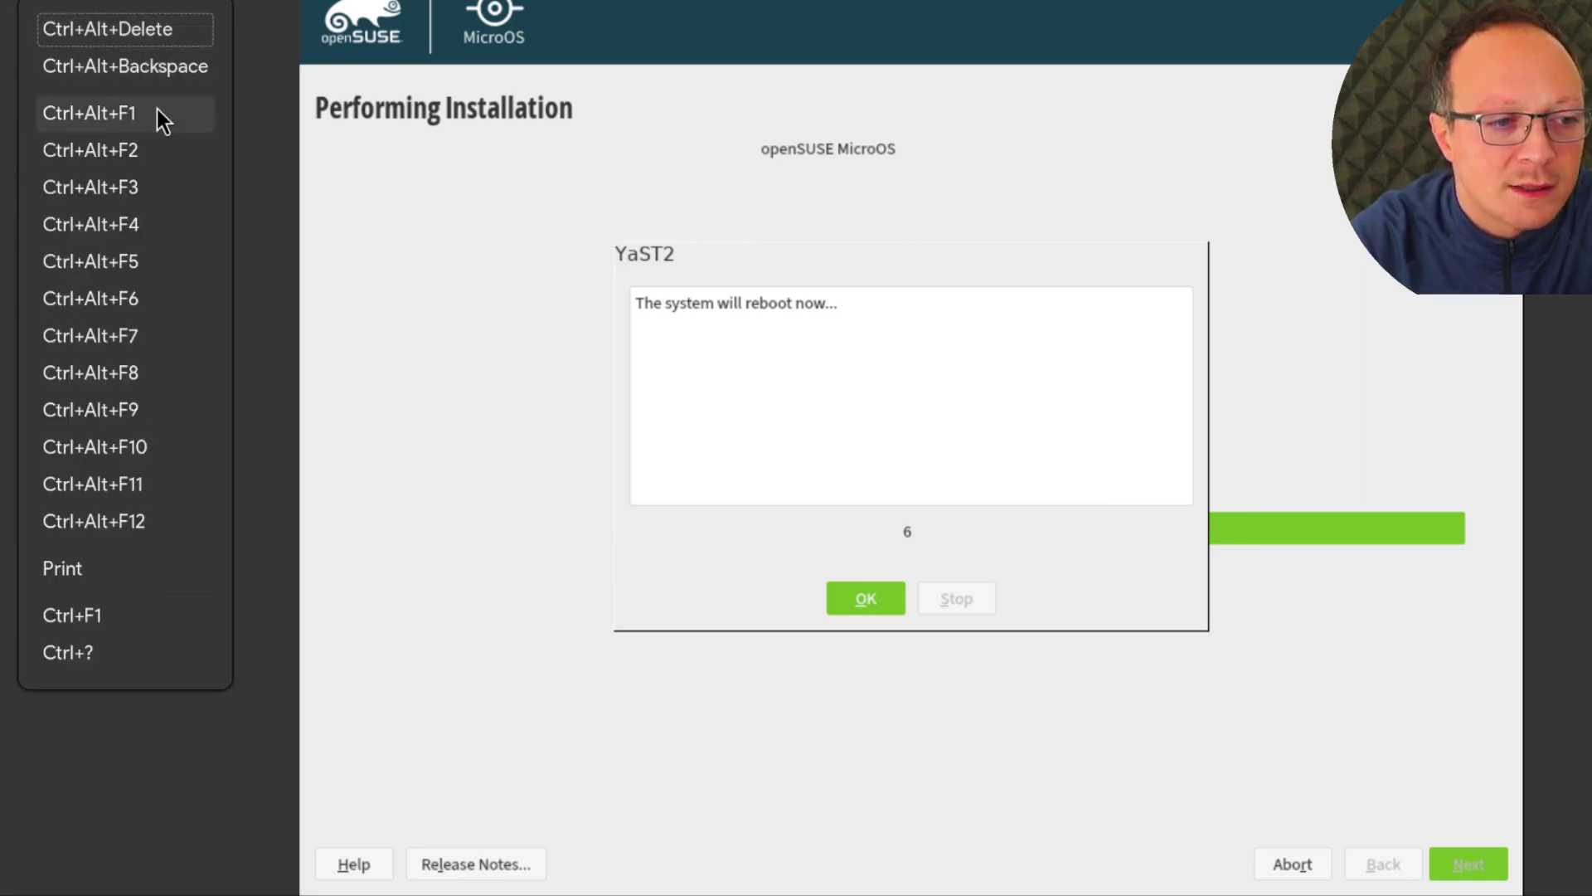
{"action": "left_click", "coordinate": [157, 108]}
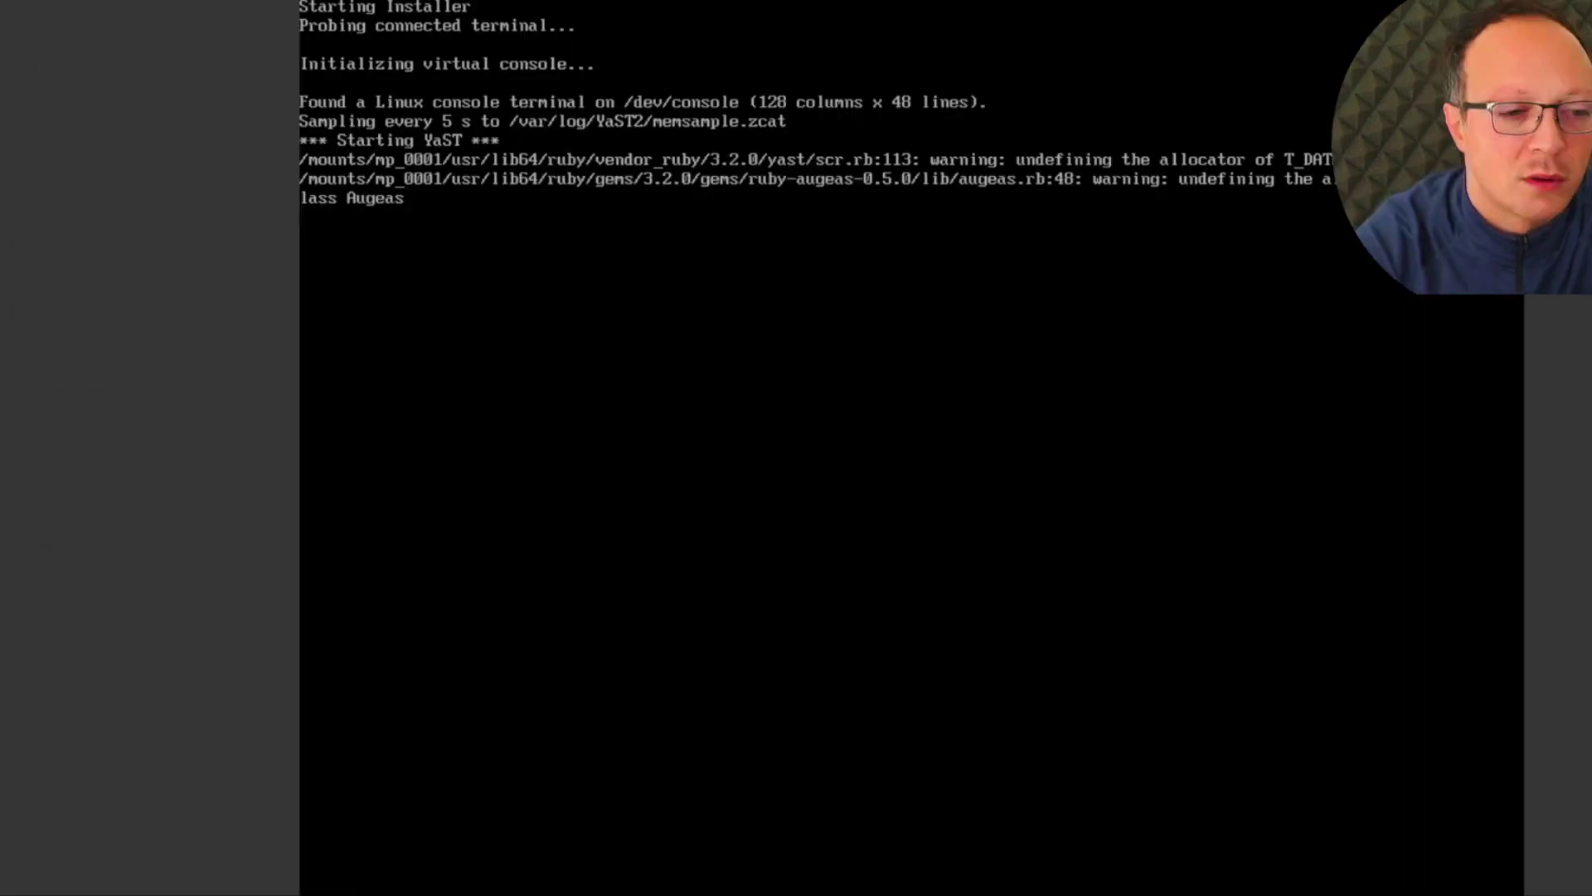
On the tty2 shell, list the block devices with lsblk
{"action": "left_click", "coordinate": [145, 149]}
{"action": "key", "text": "Return"}
{"action": "key", "text": "Return"}
{"action": "type", "text": "lsblk"}
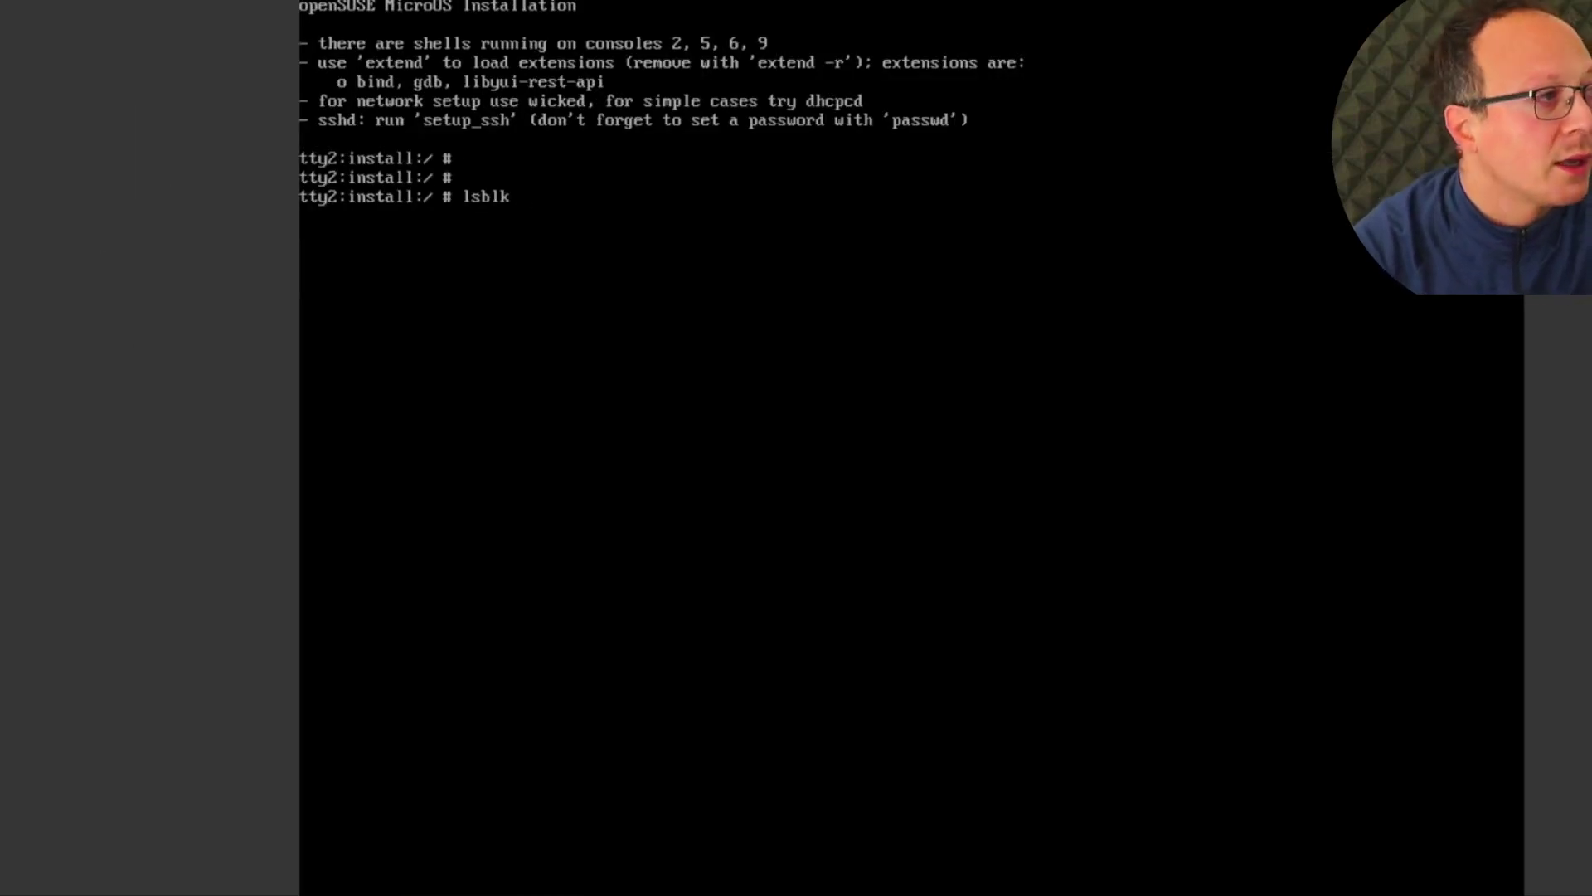
{"action": "key", "text": "Return"}
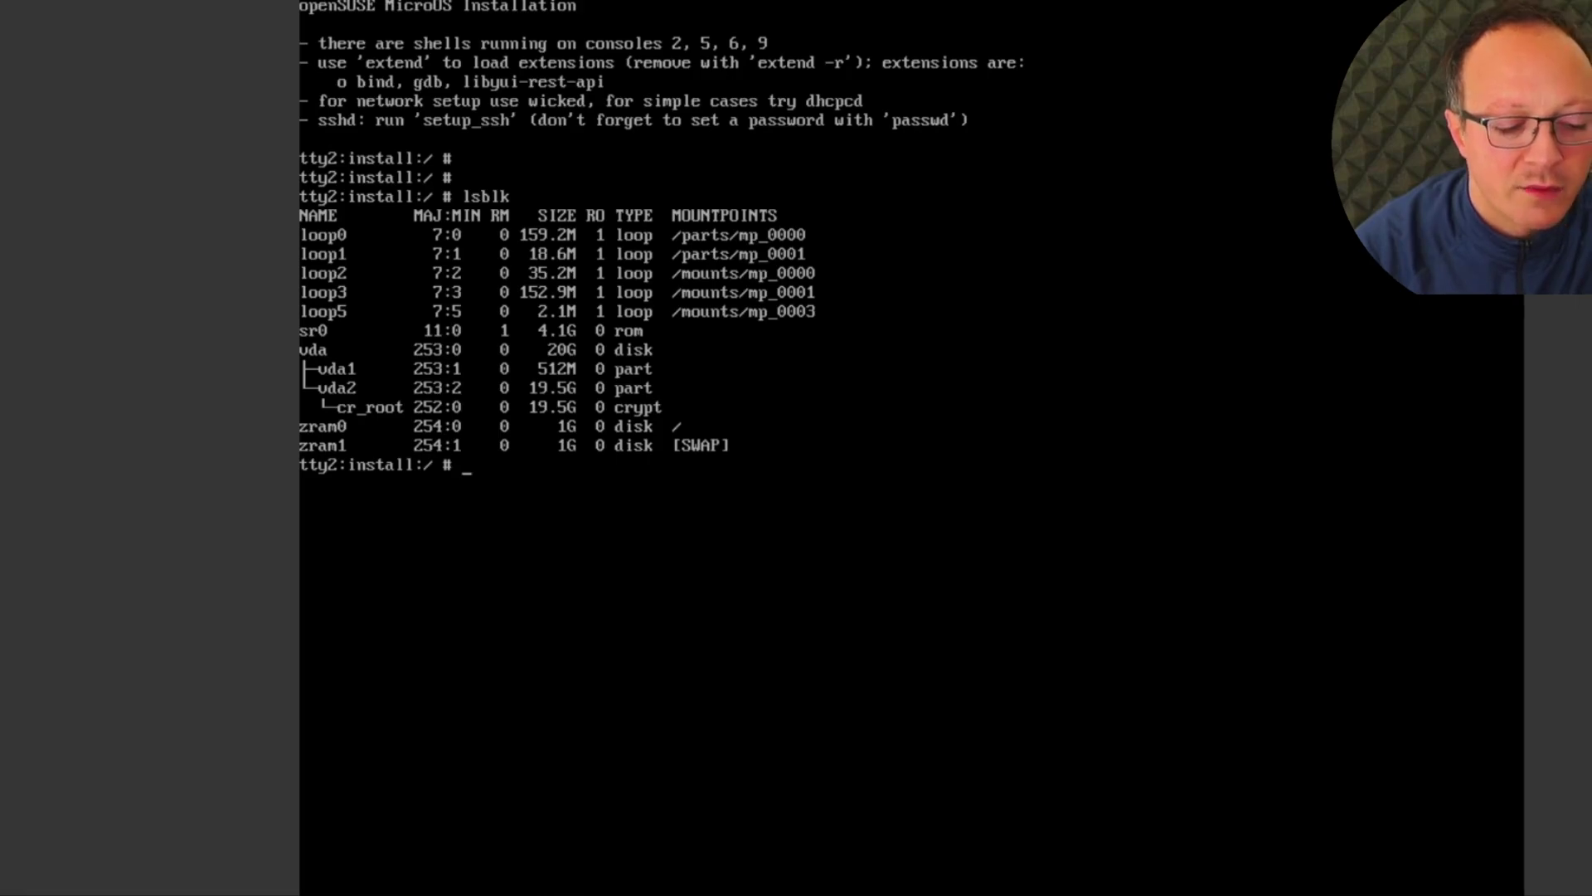
Attempt converting /dev/vda2 to LUKS2 with cryptsetup, answering YES to the prompt
{"action": "type", "text": "cryptsetup"}
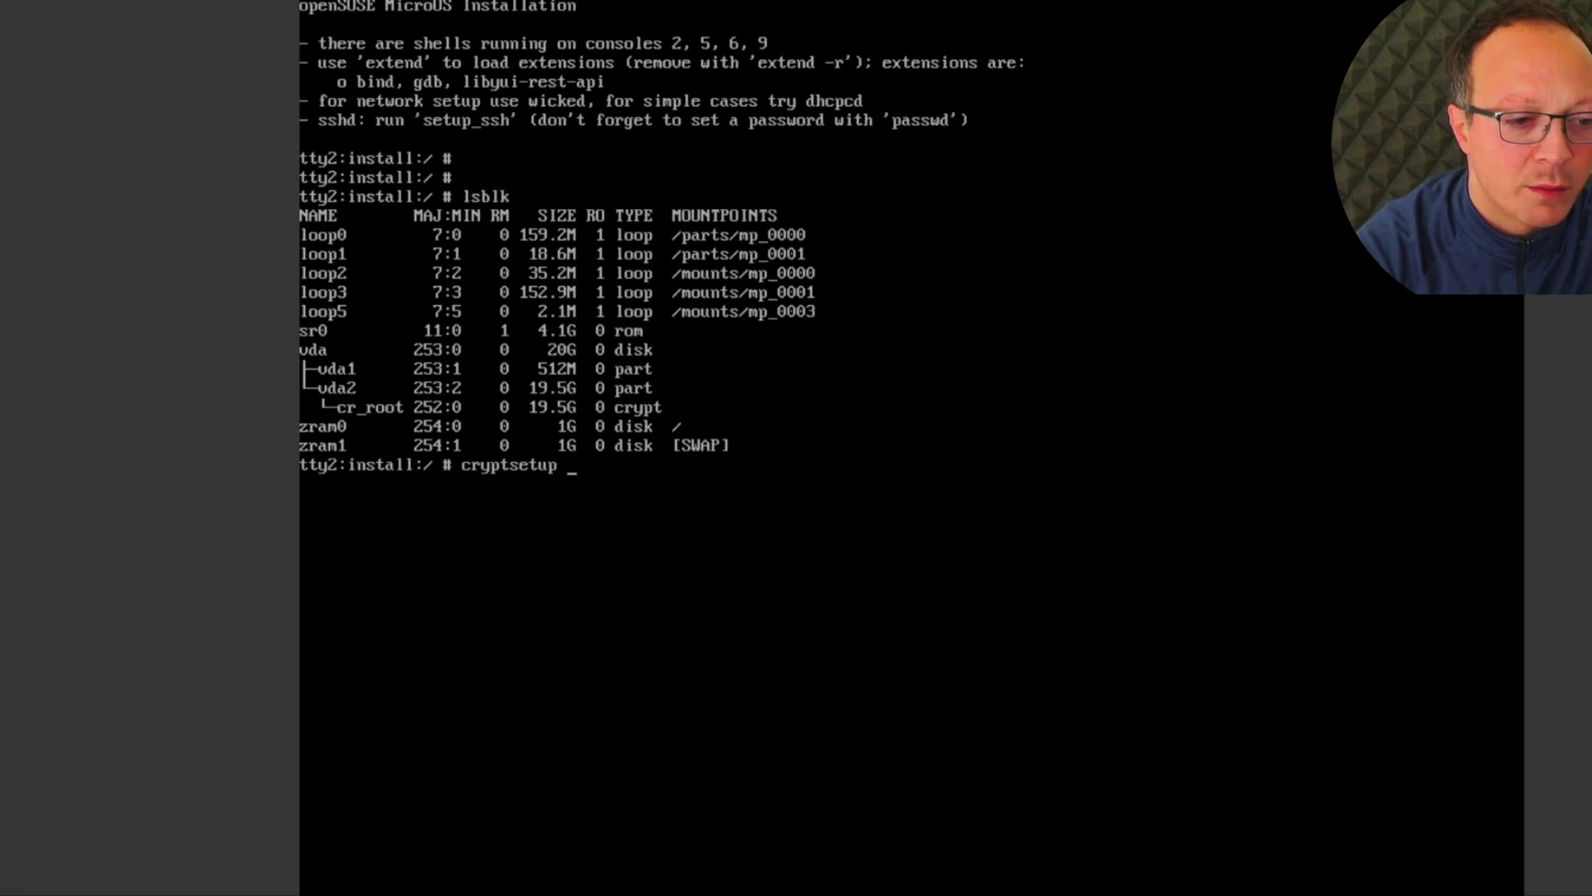
{"action": "type", "text": " convert /dev/"}
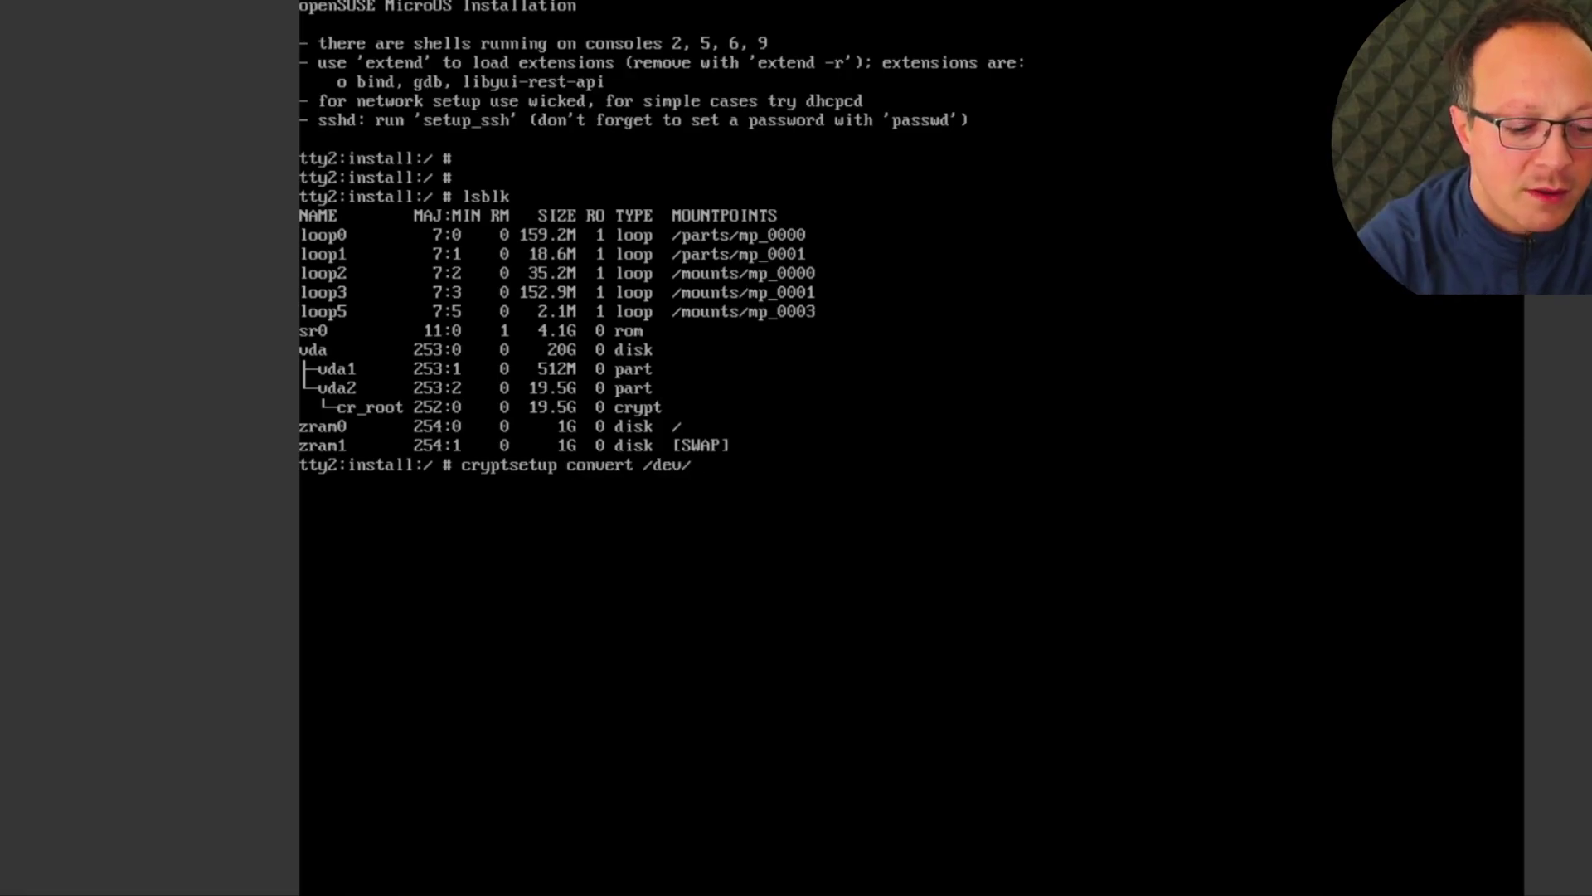
{"action": "type", "text": "vda2 --ty"}
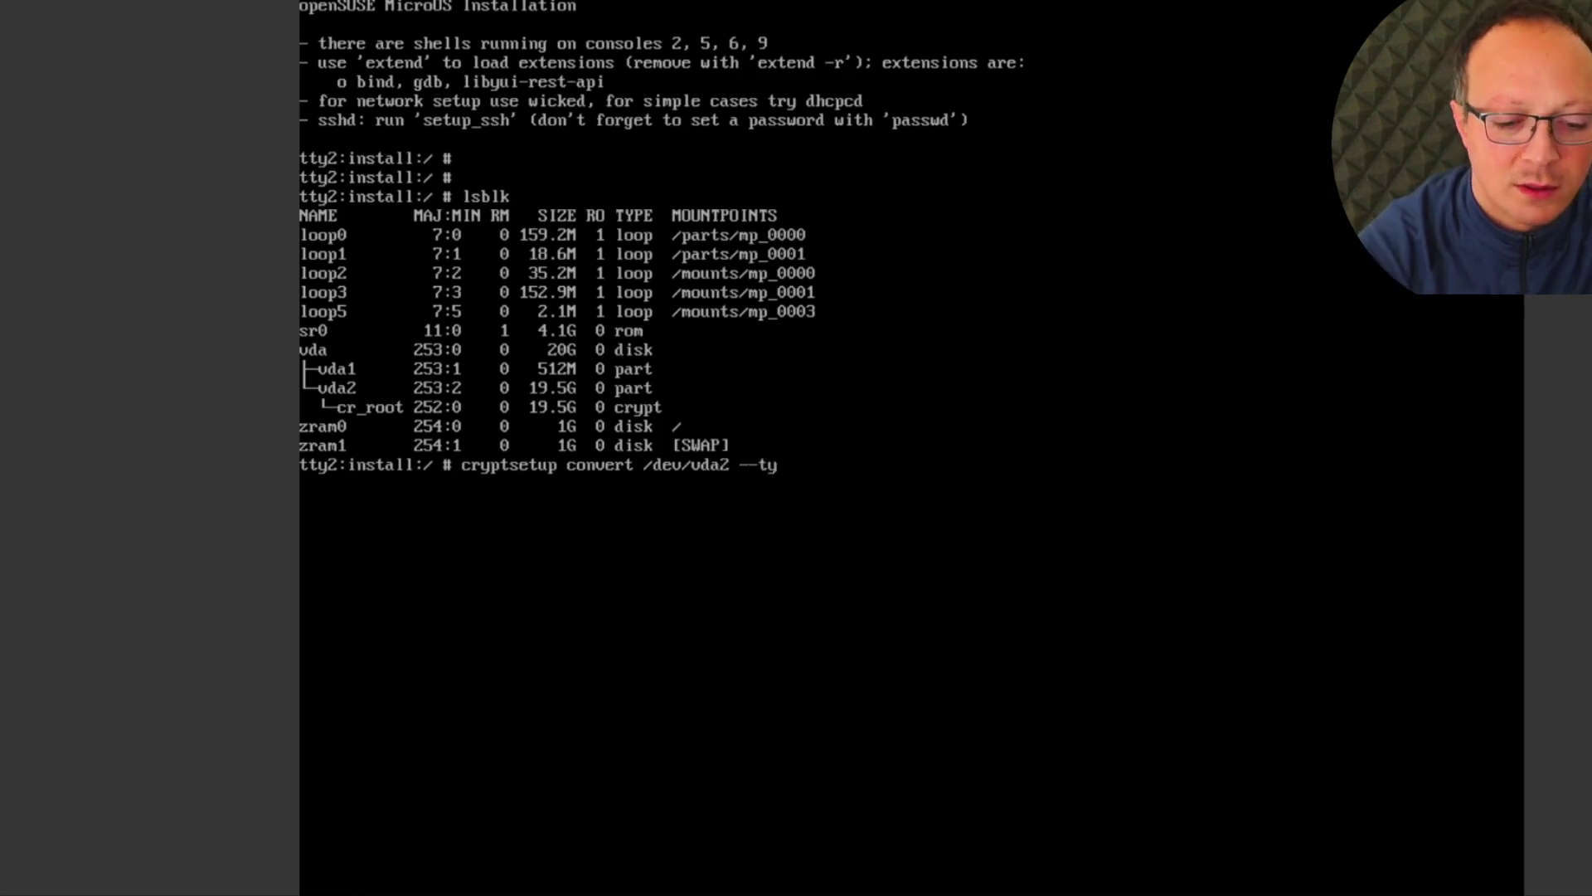
{"action": "type", "text": "pe luks2"}
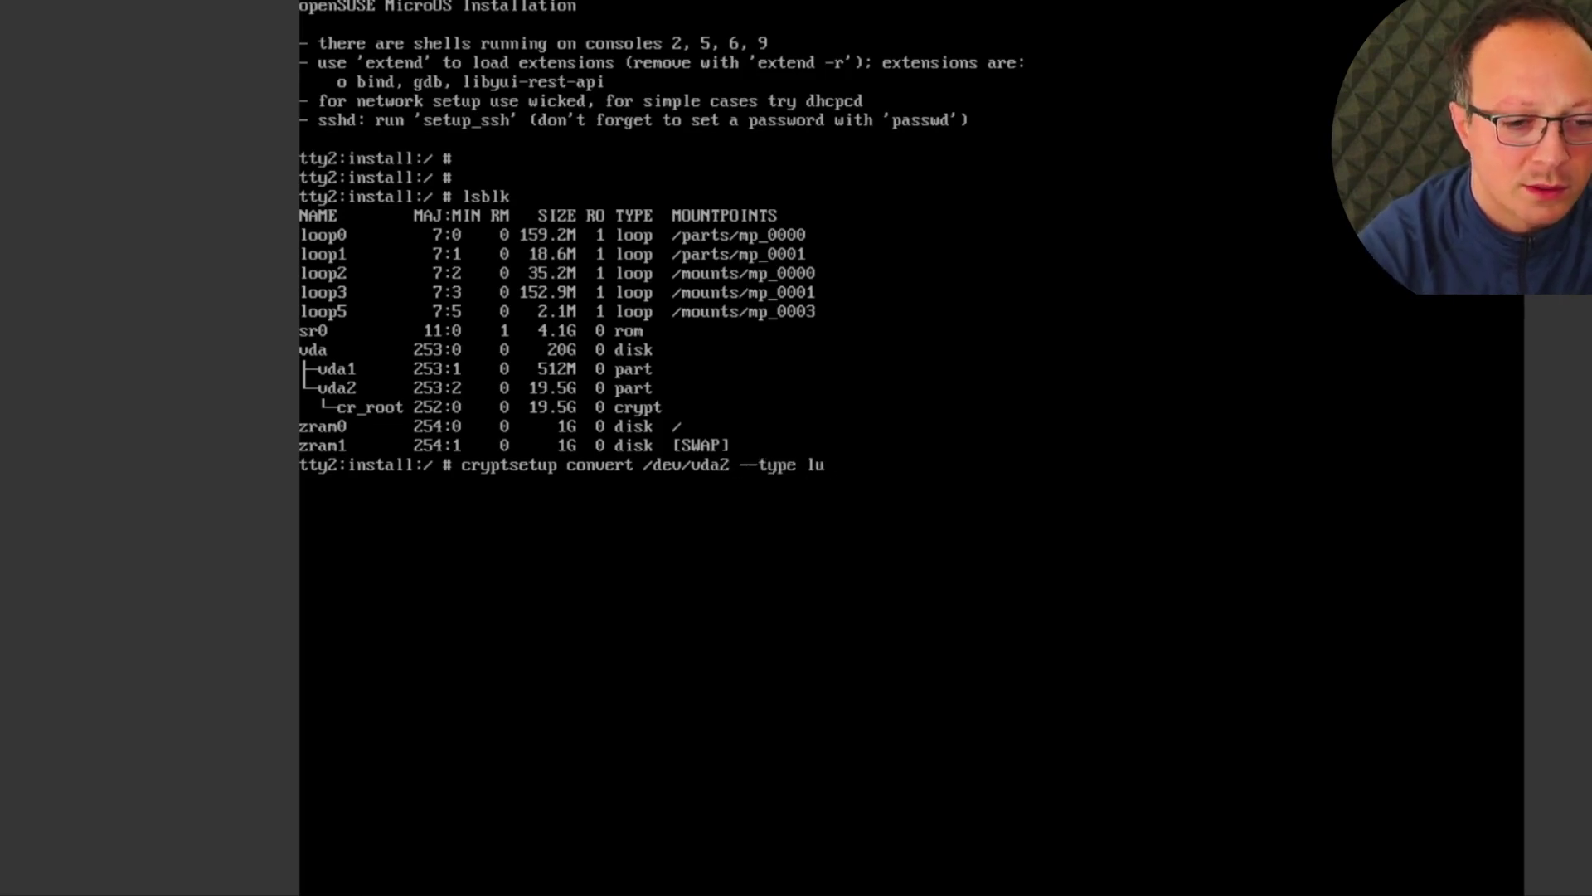
{"action": "key", "text": "Return"}
{"action": "type", "text": "YES"}
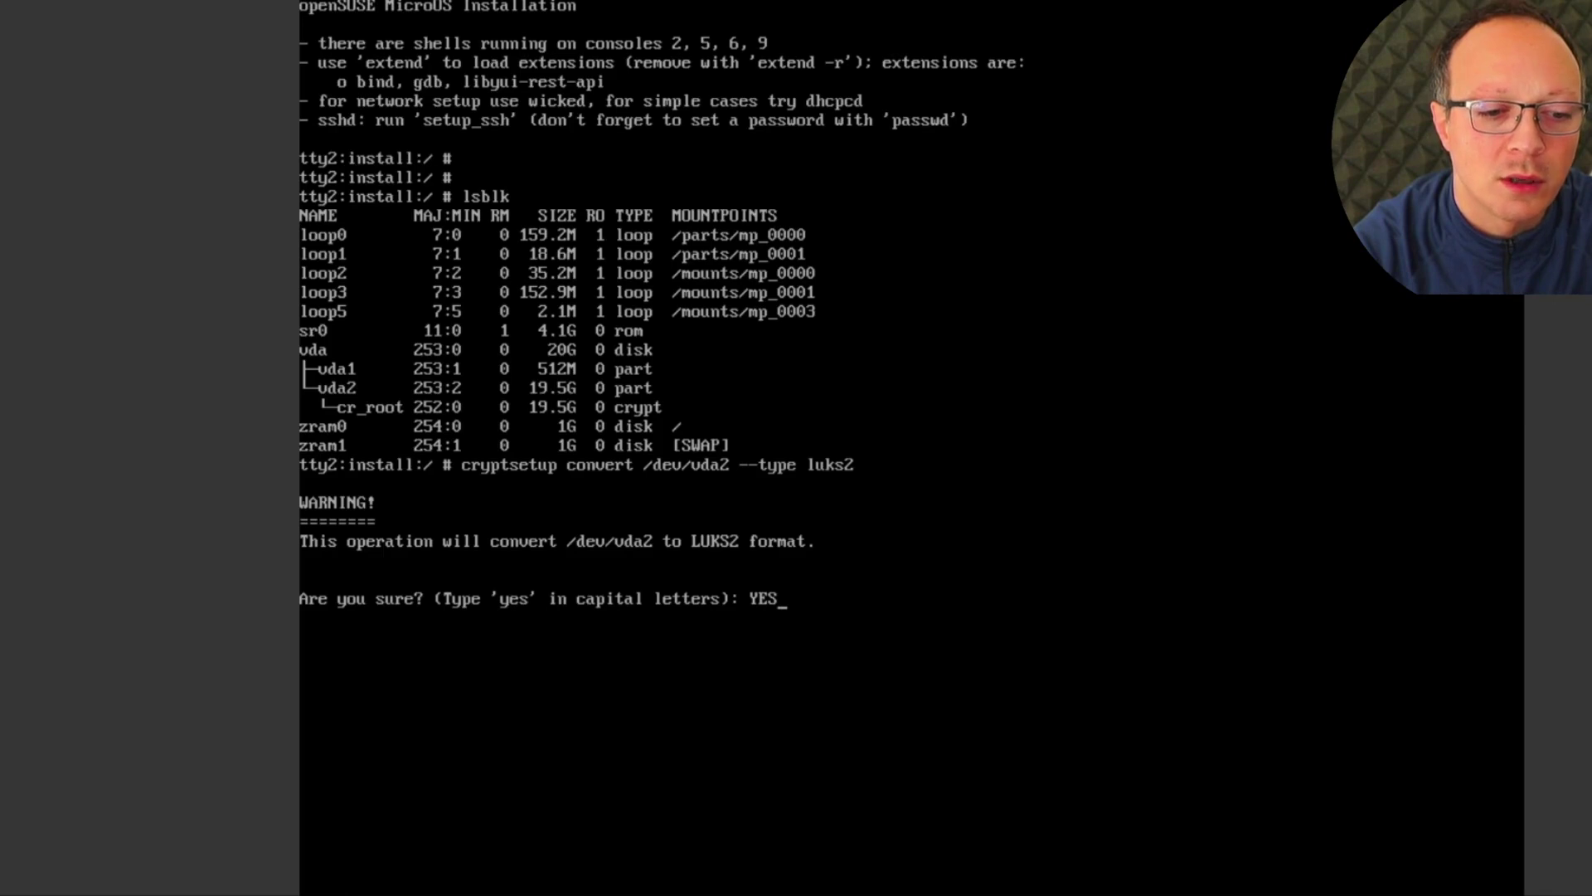
{"action": "key", "text": "Return"}
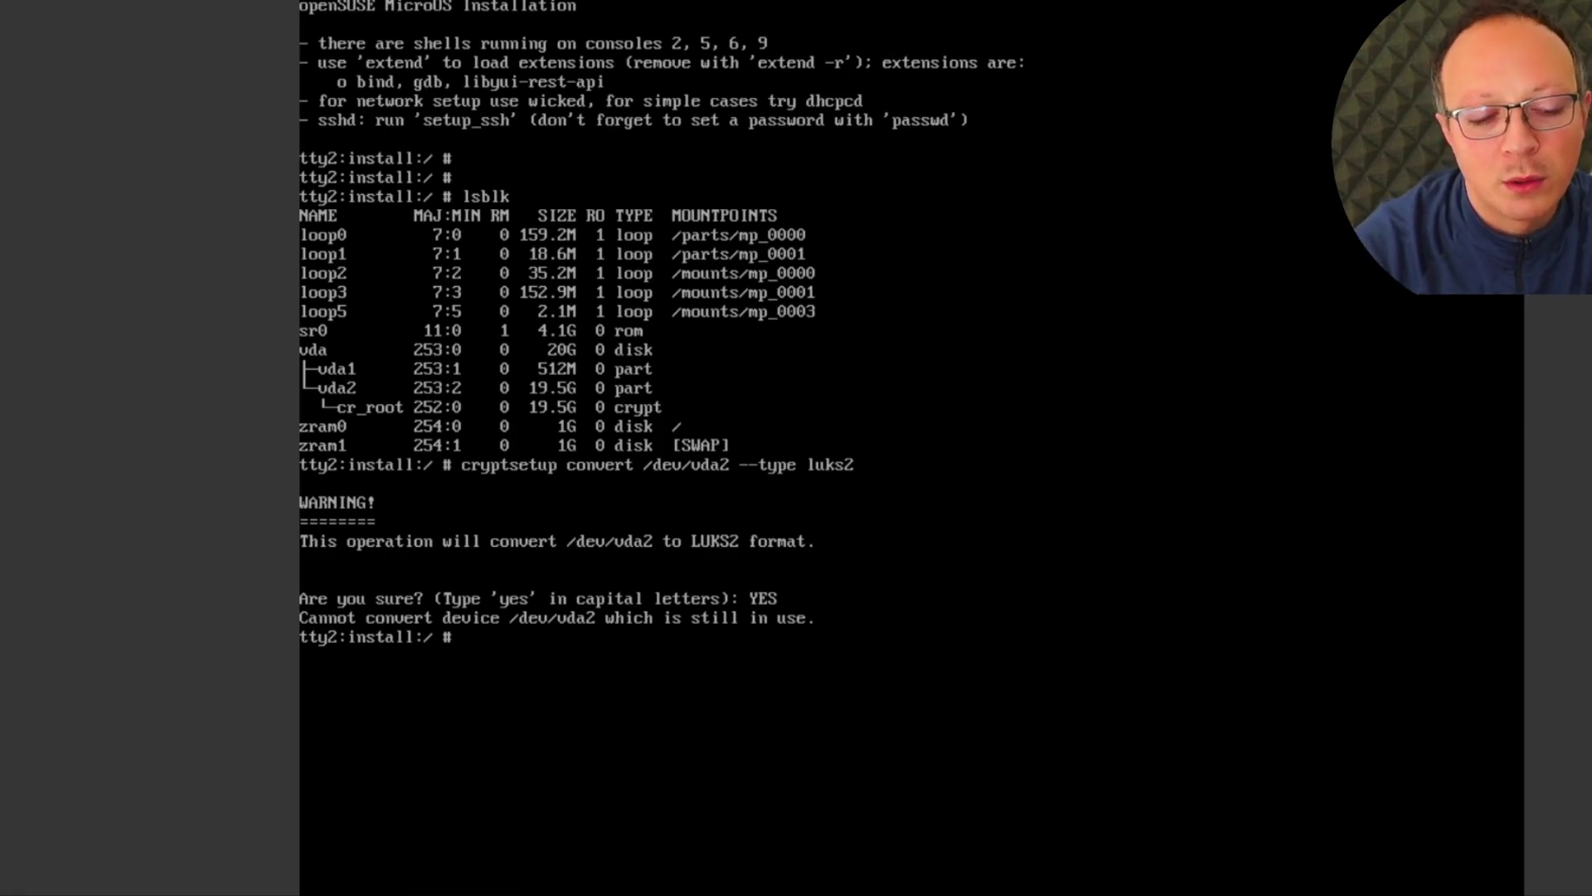
Reboot the VM with the reboot command
{"action": "type", "text": "re"}
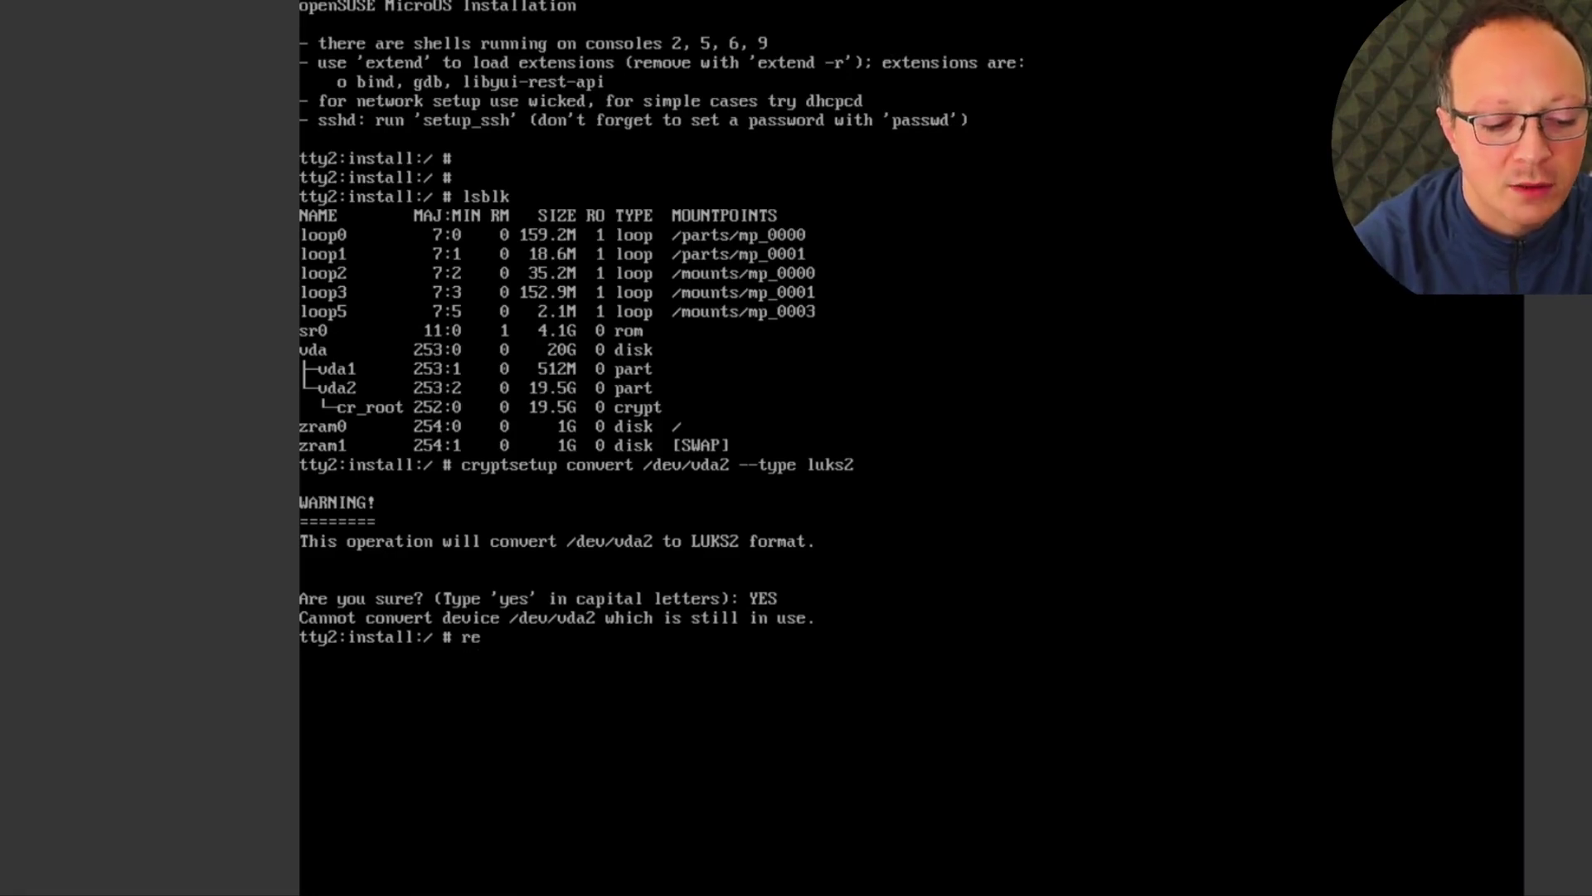
{"action": "type", "text": "boot"}
{"action": "key", "text": "Return"}
{"action": "type", "text": "reboot"}
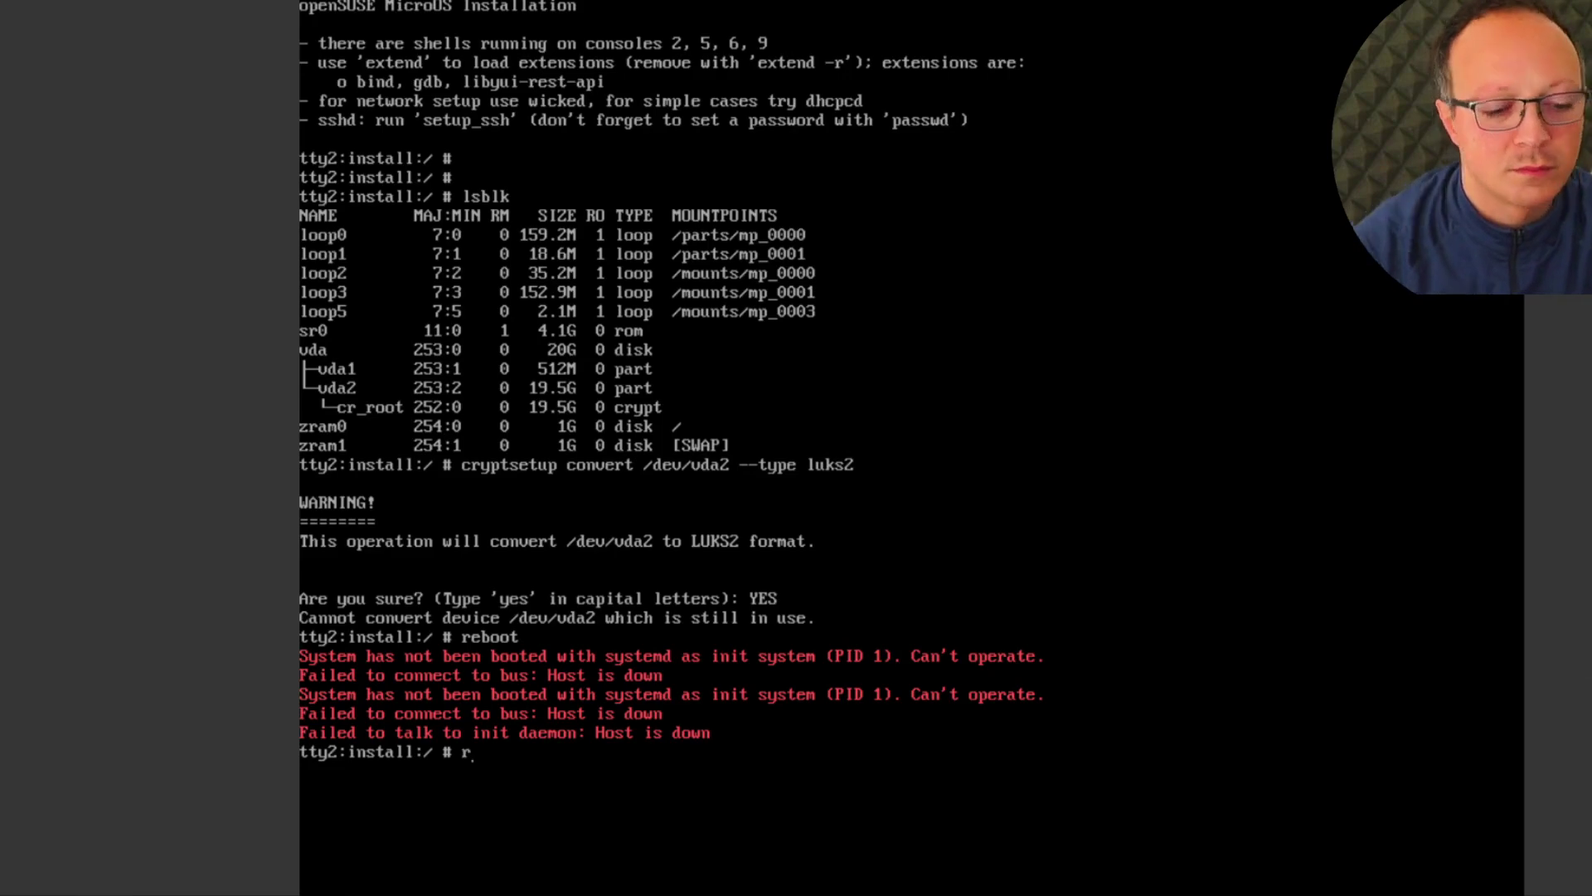
{"action": "key", "text": "Return"}
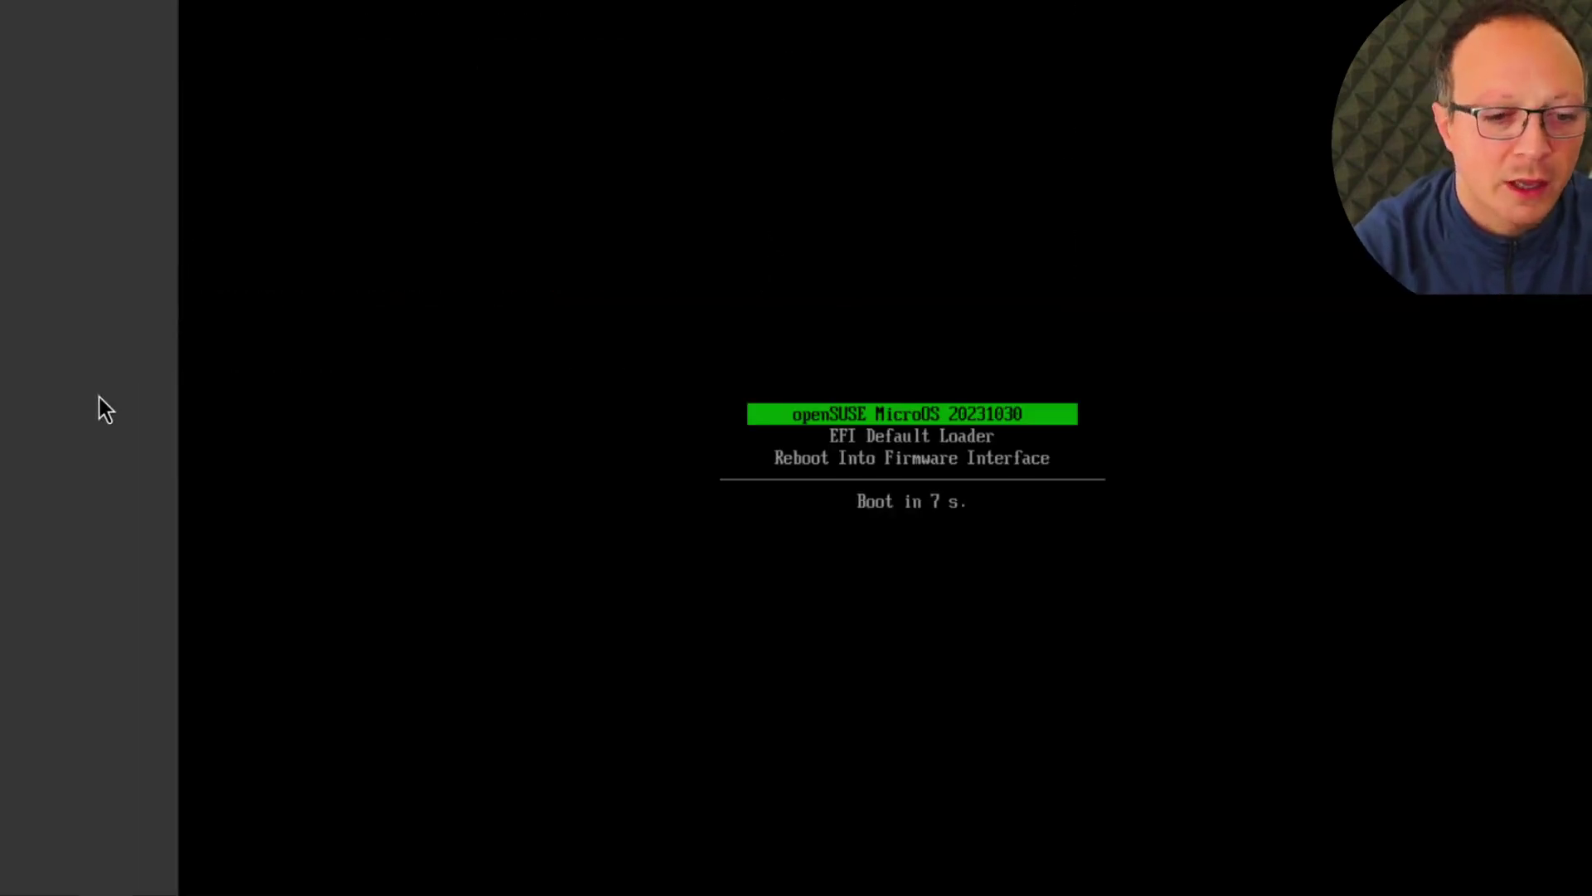
Halt the boot menu countdown and boot the openSUSE MicroOS 20231030 entry
{"action": "key", "text": "Down"}
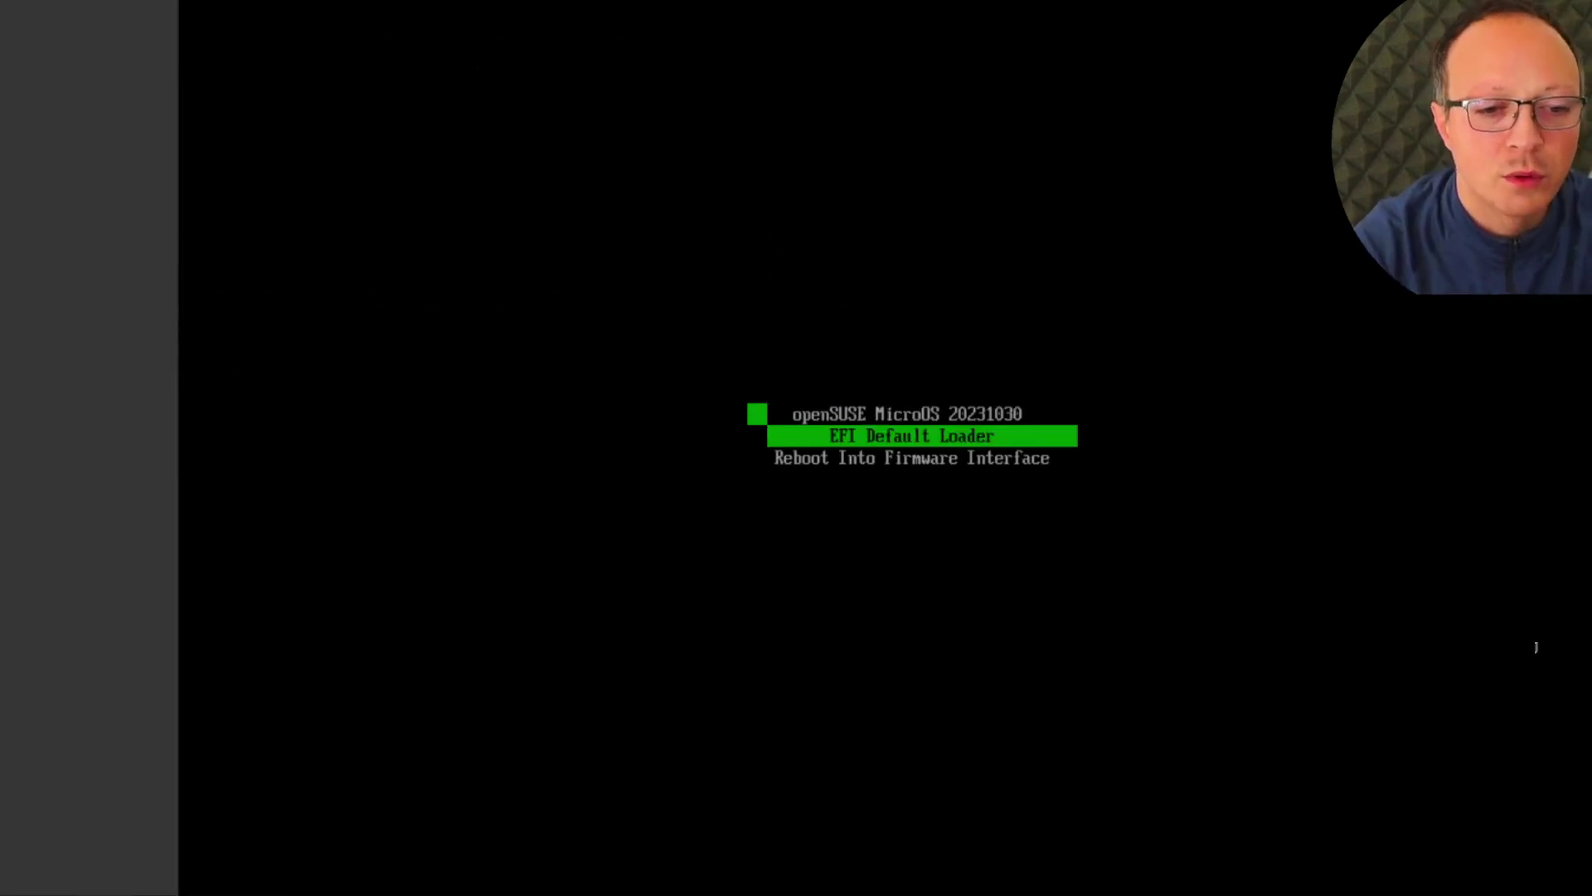
{"action": "key", "text": "Up"}
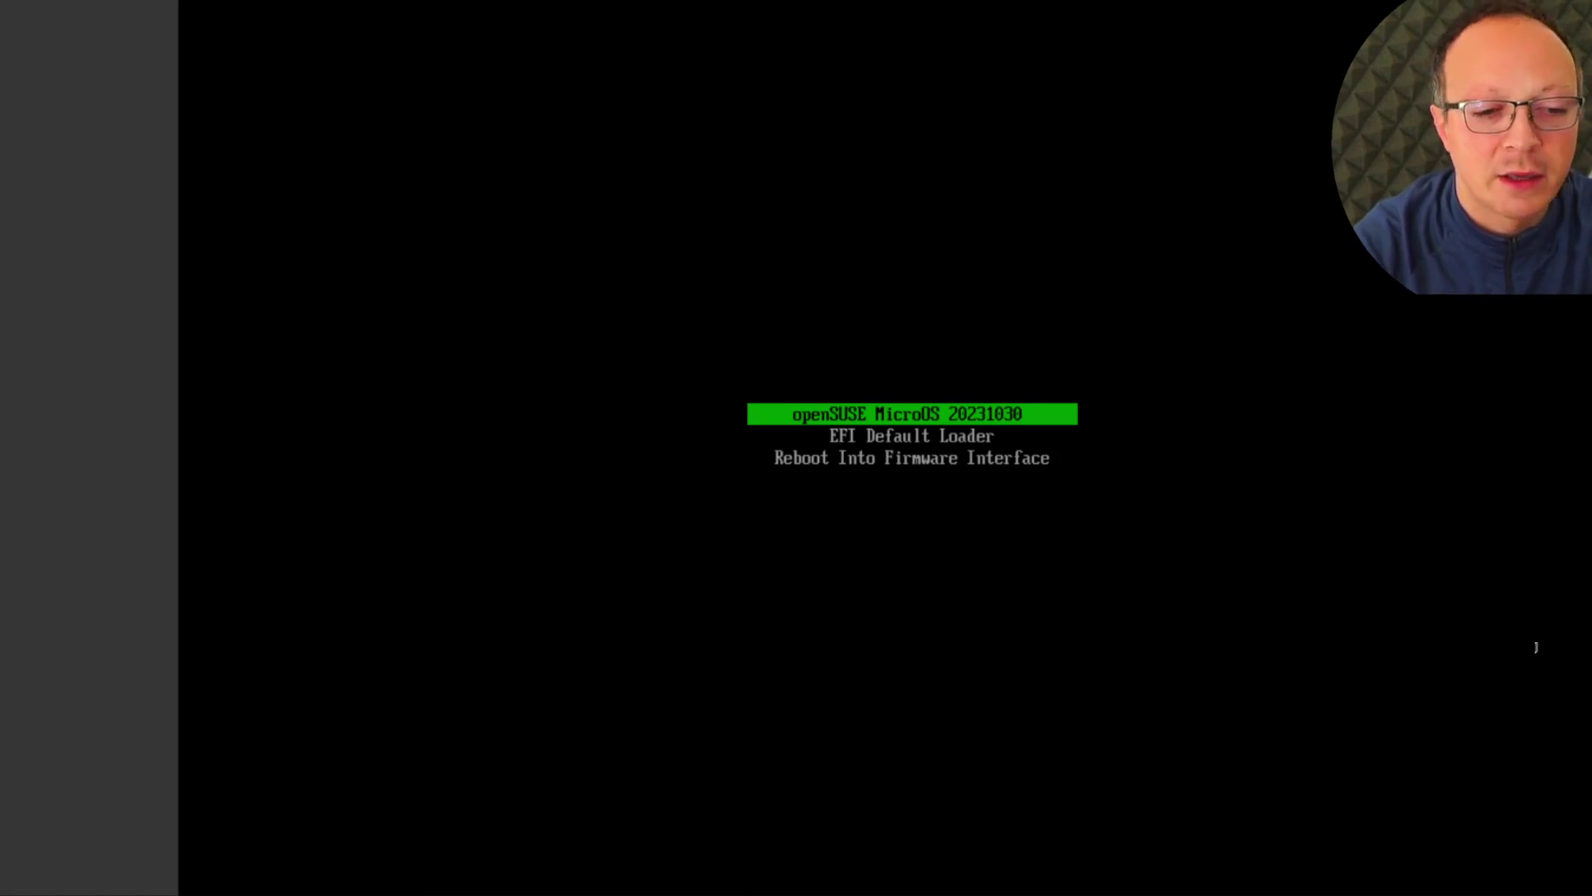
{"action": "key", "text": "Down"}
{"action": "key", "text": "Up"}
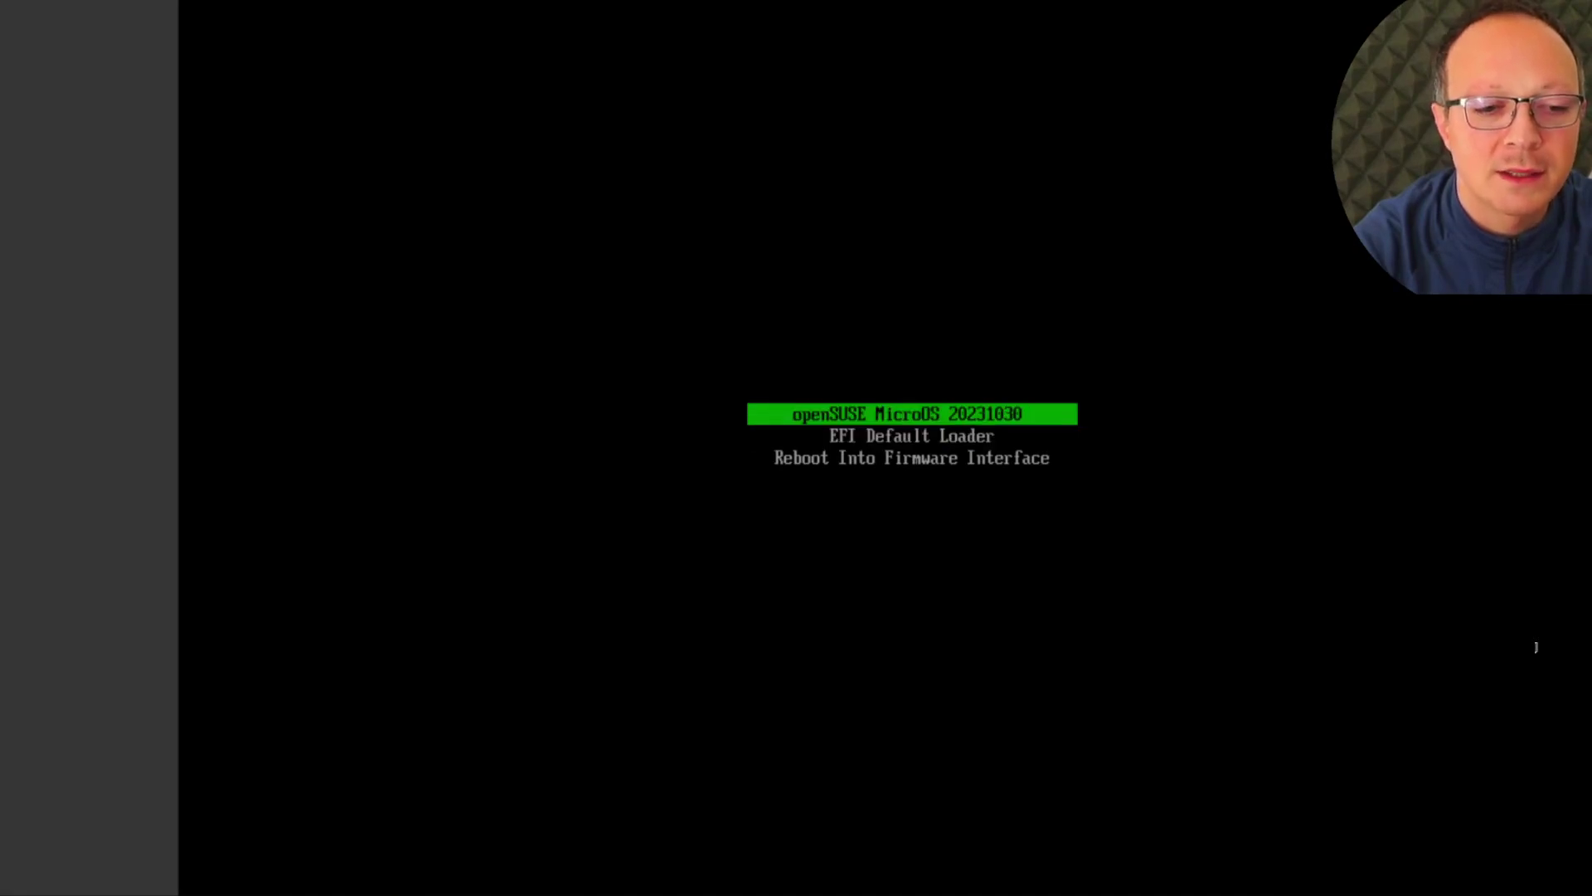
{"action": "key", "text": "Down"}
{"action": "key", "text": "Up"}
{"action": "key", "text": "Down"}
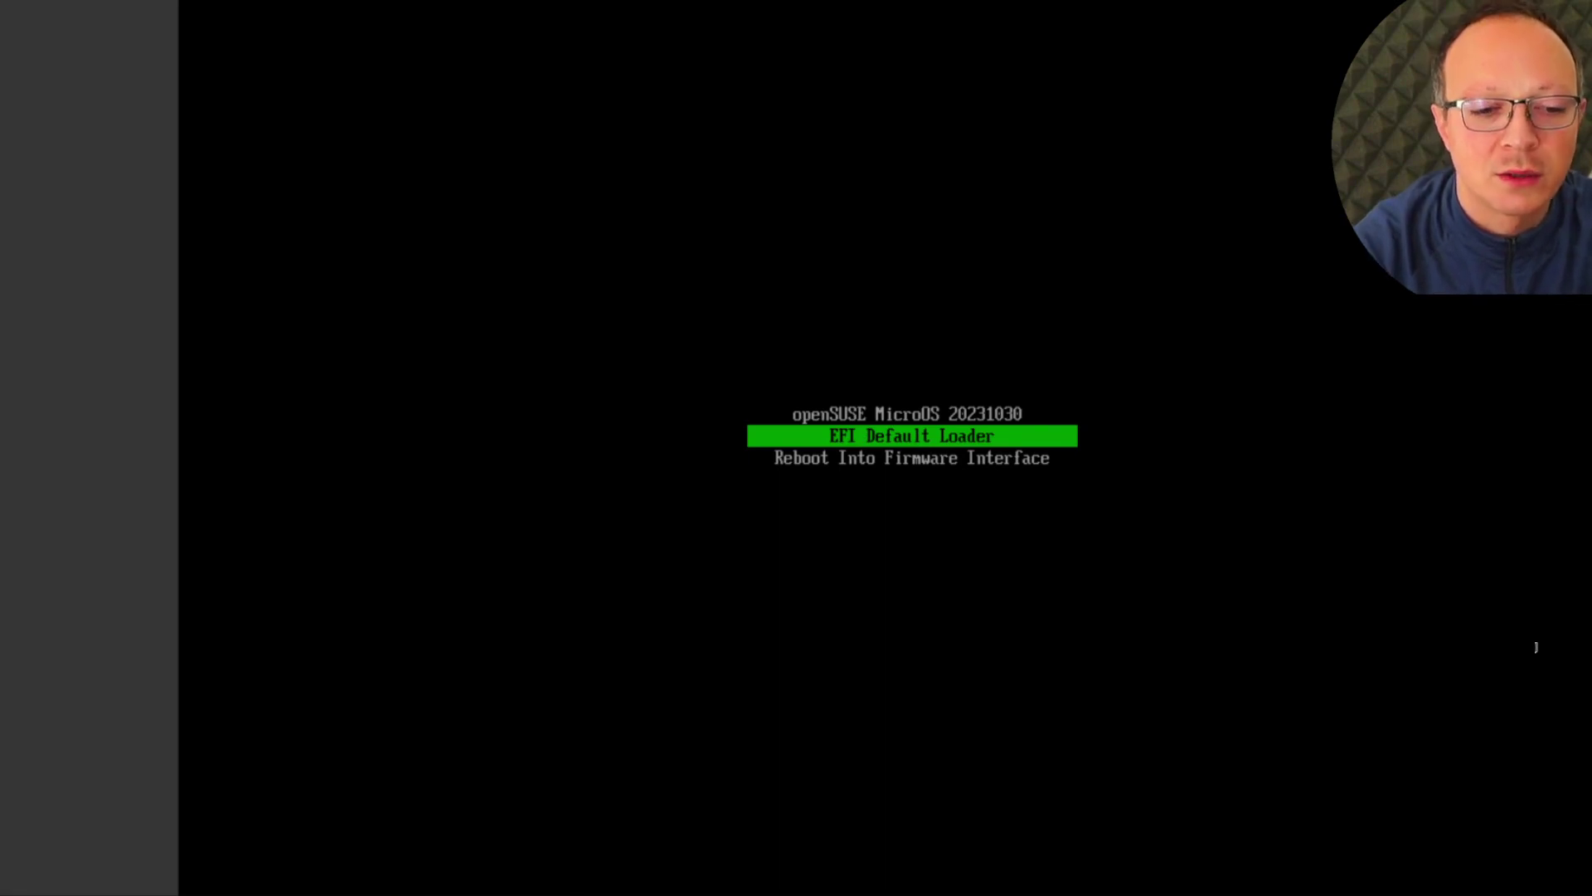
{"action": "key", "text": "Up"}
{"action": "key", "text": "Down"}
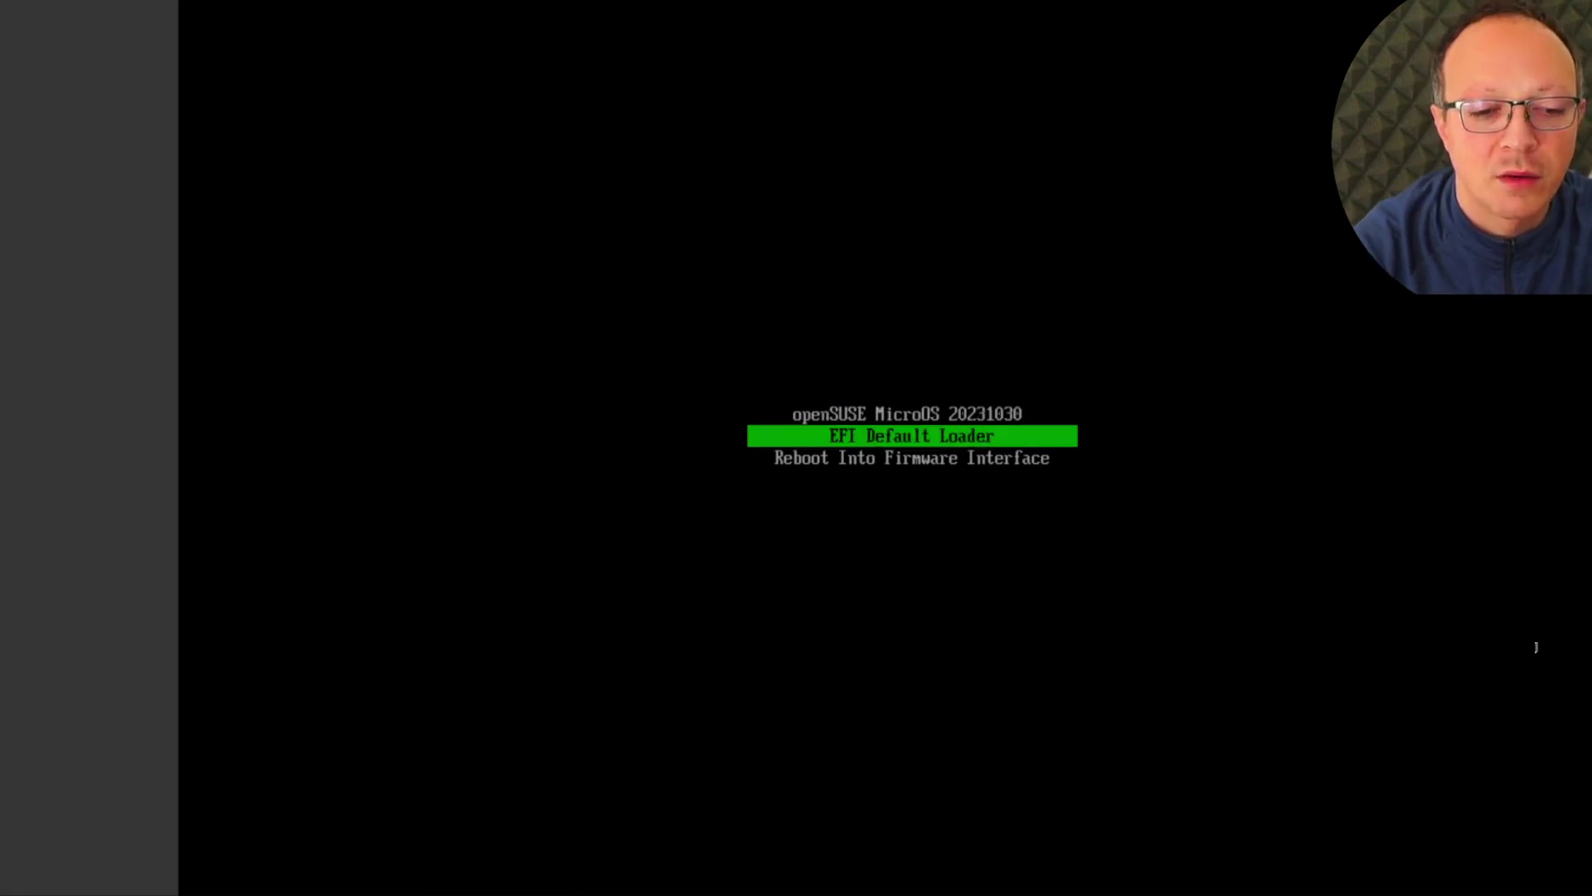
{"action": "key", "text": "Up"}
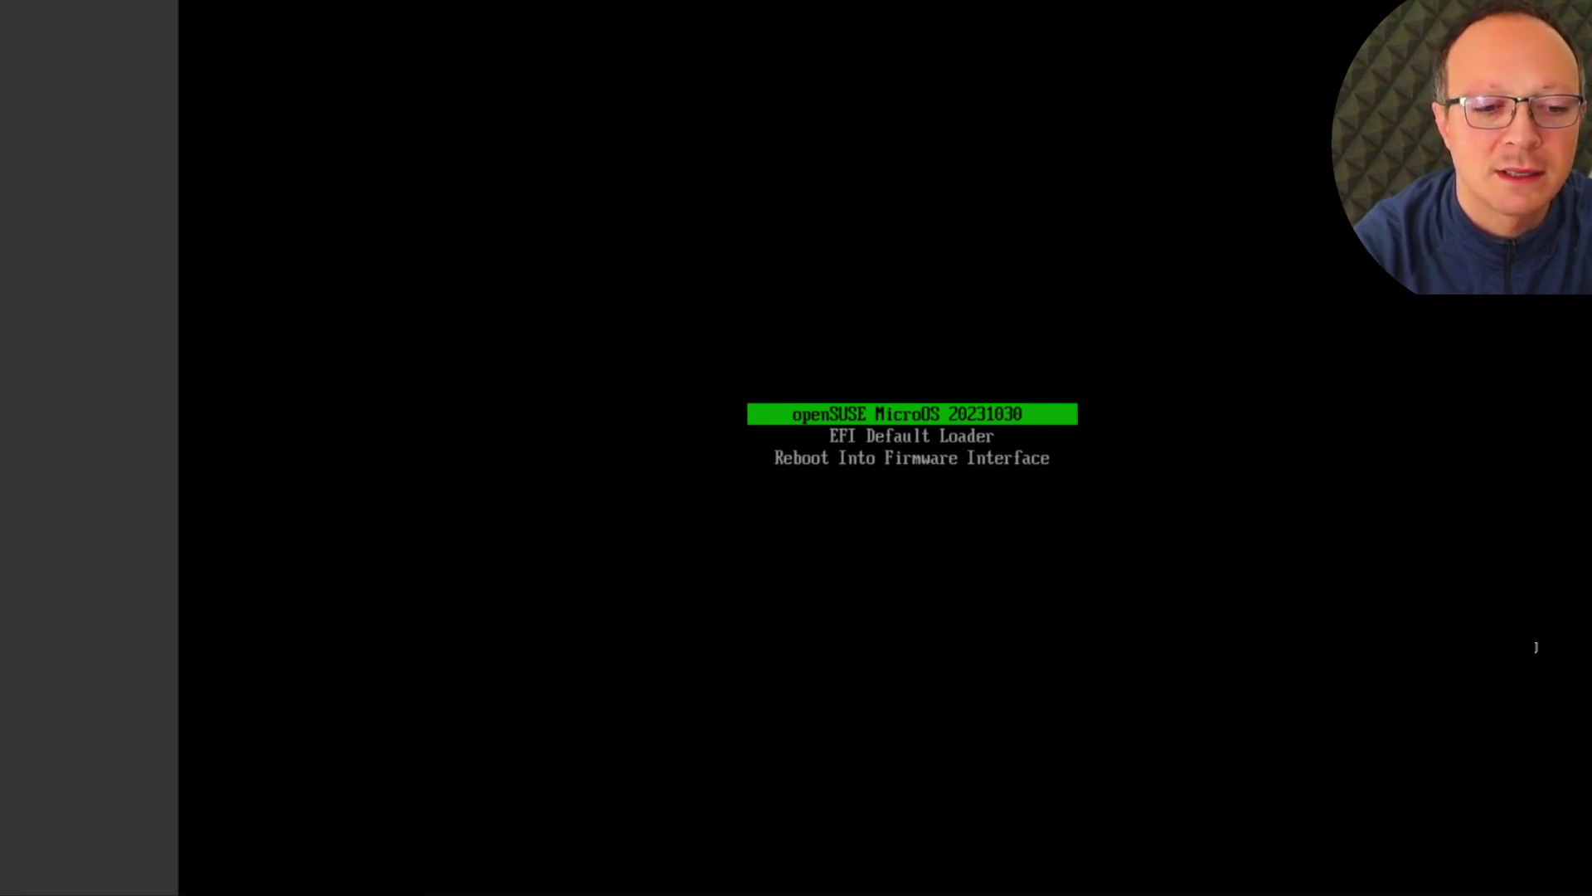
{"action": "key", "text": "Return"}
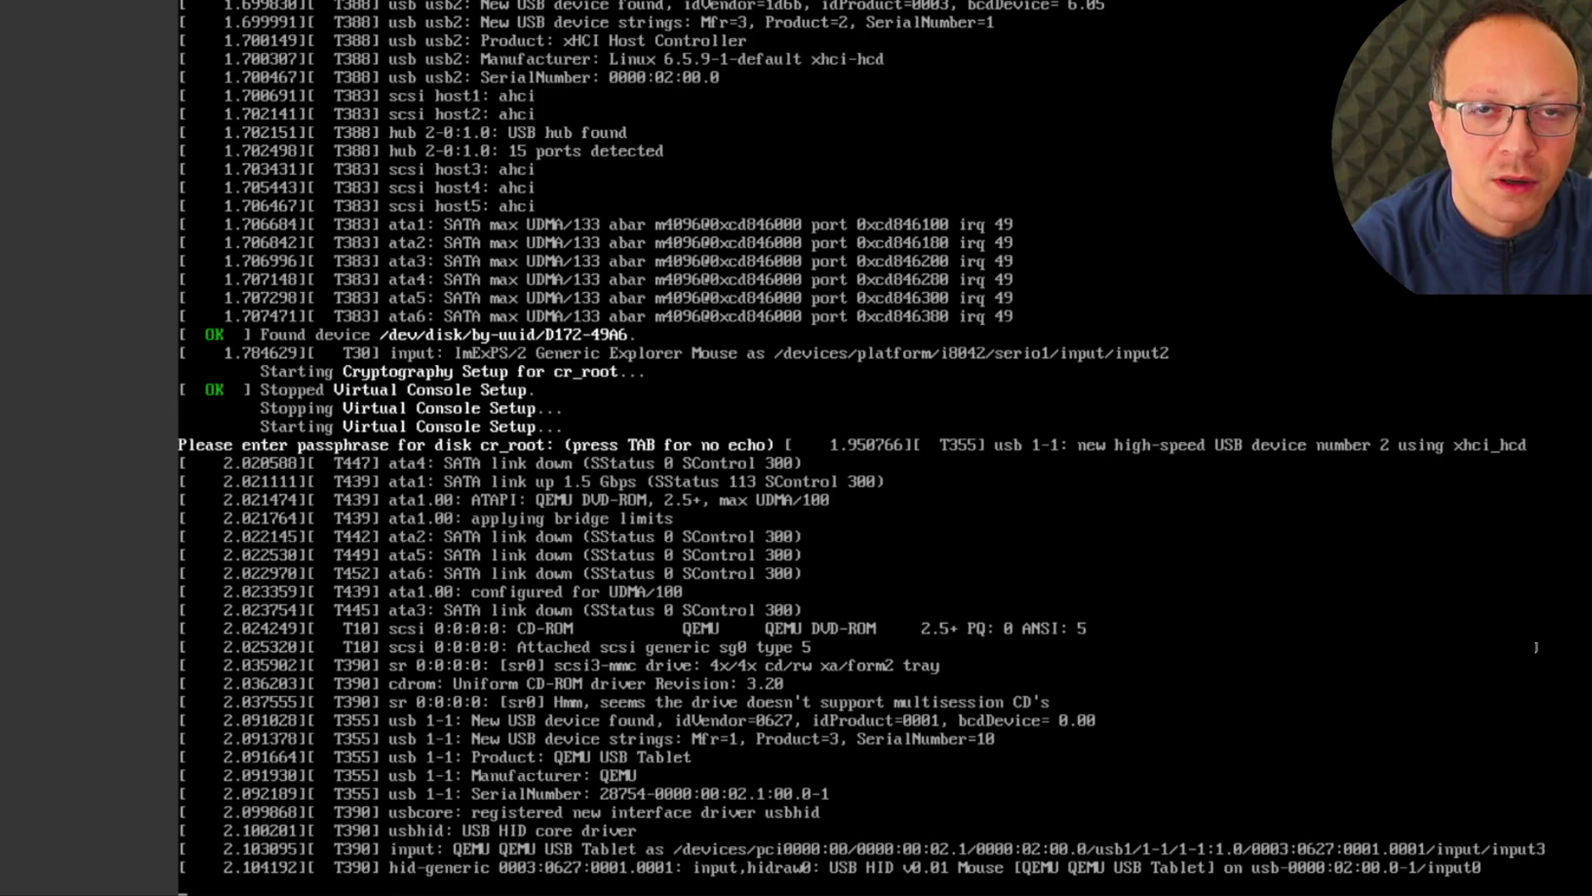
Enter the LUKS disk passphrase to unlock cr_root
{"action": "type", "text": "***********"}
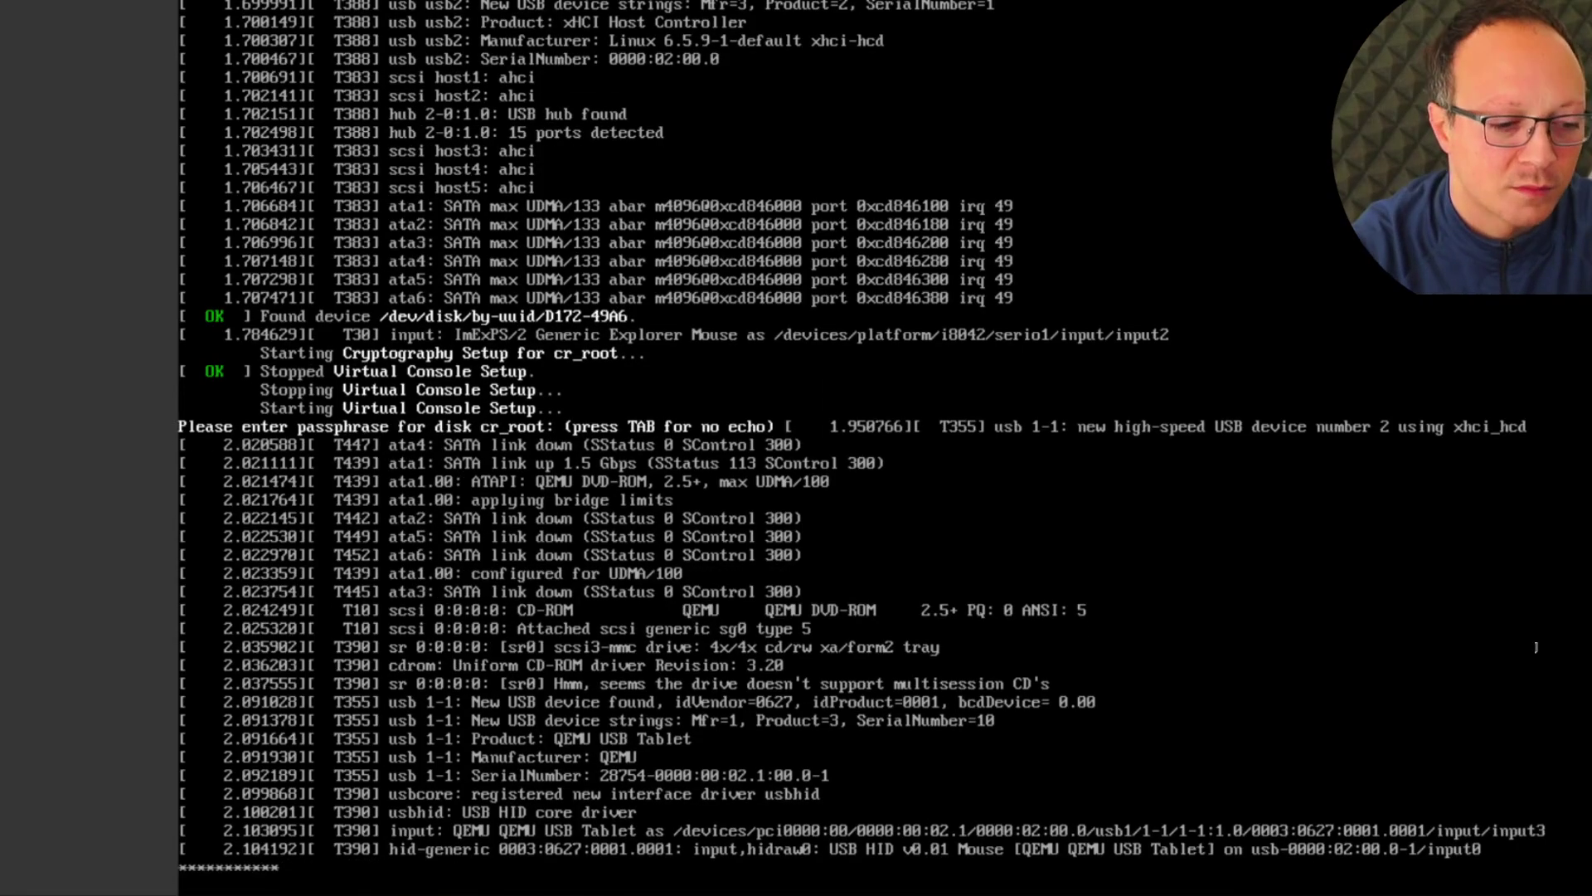
{"action": "key", "text": "Return"}
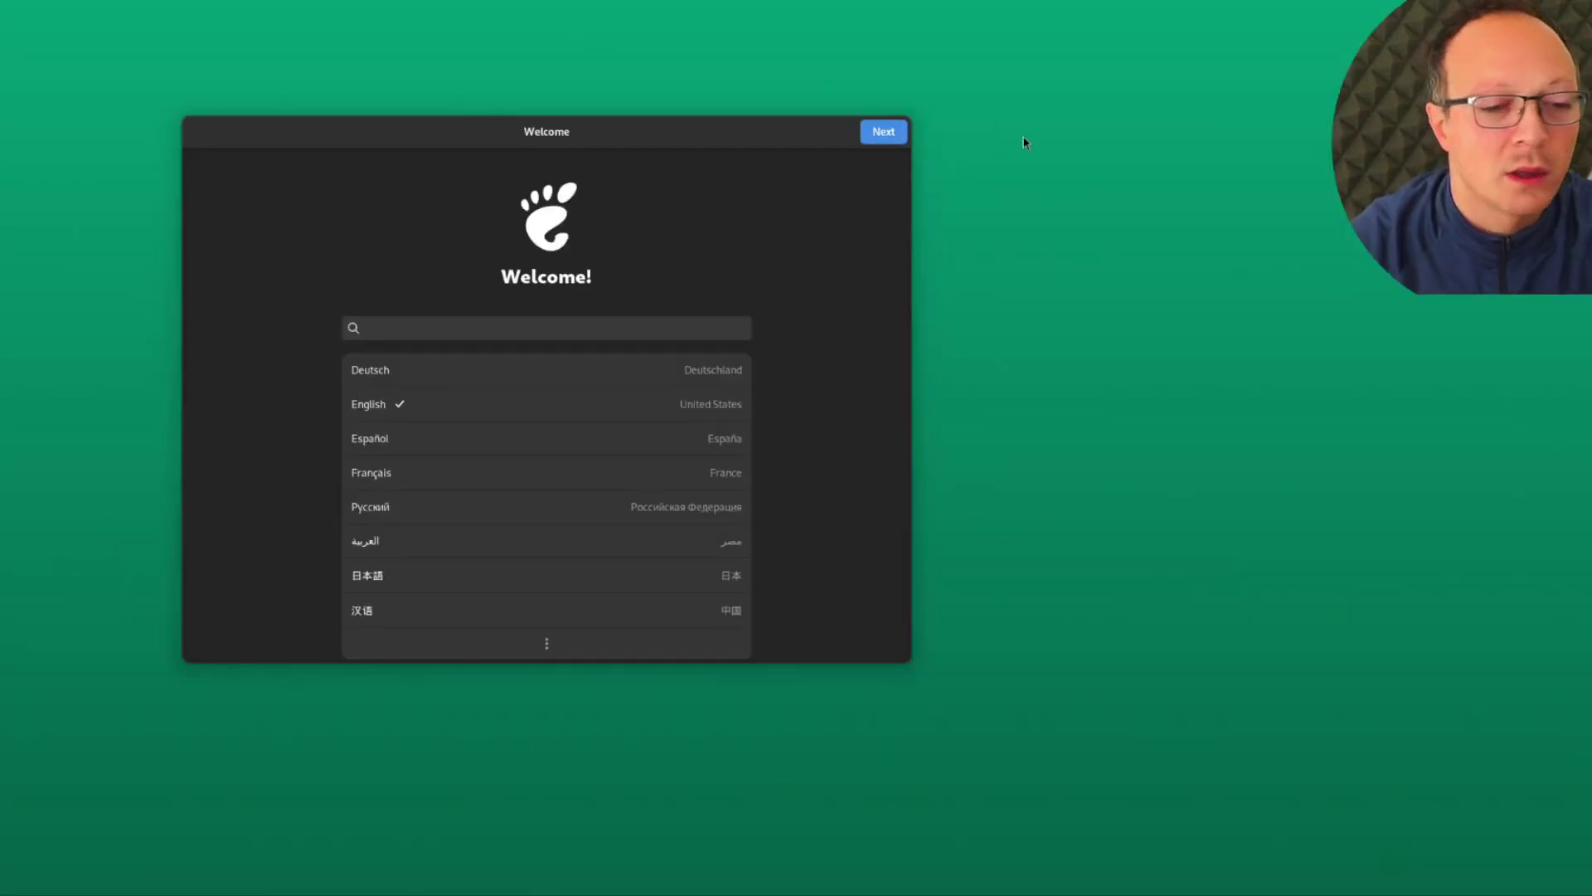
Accept the default language and keyboard layout, and turn Location Services off
{"action": "left_click", "coordinate": [884, 134]}
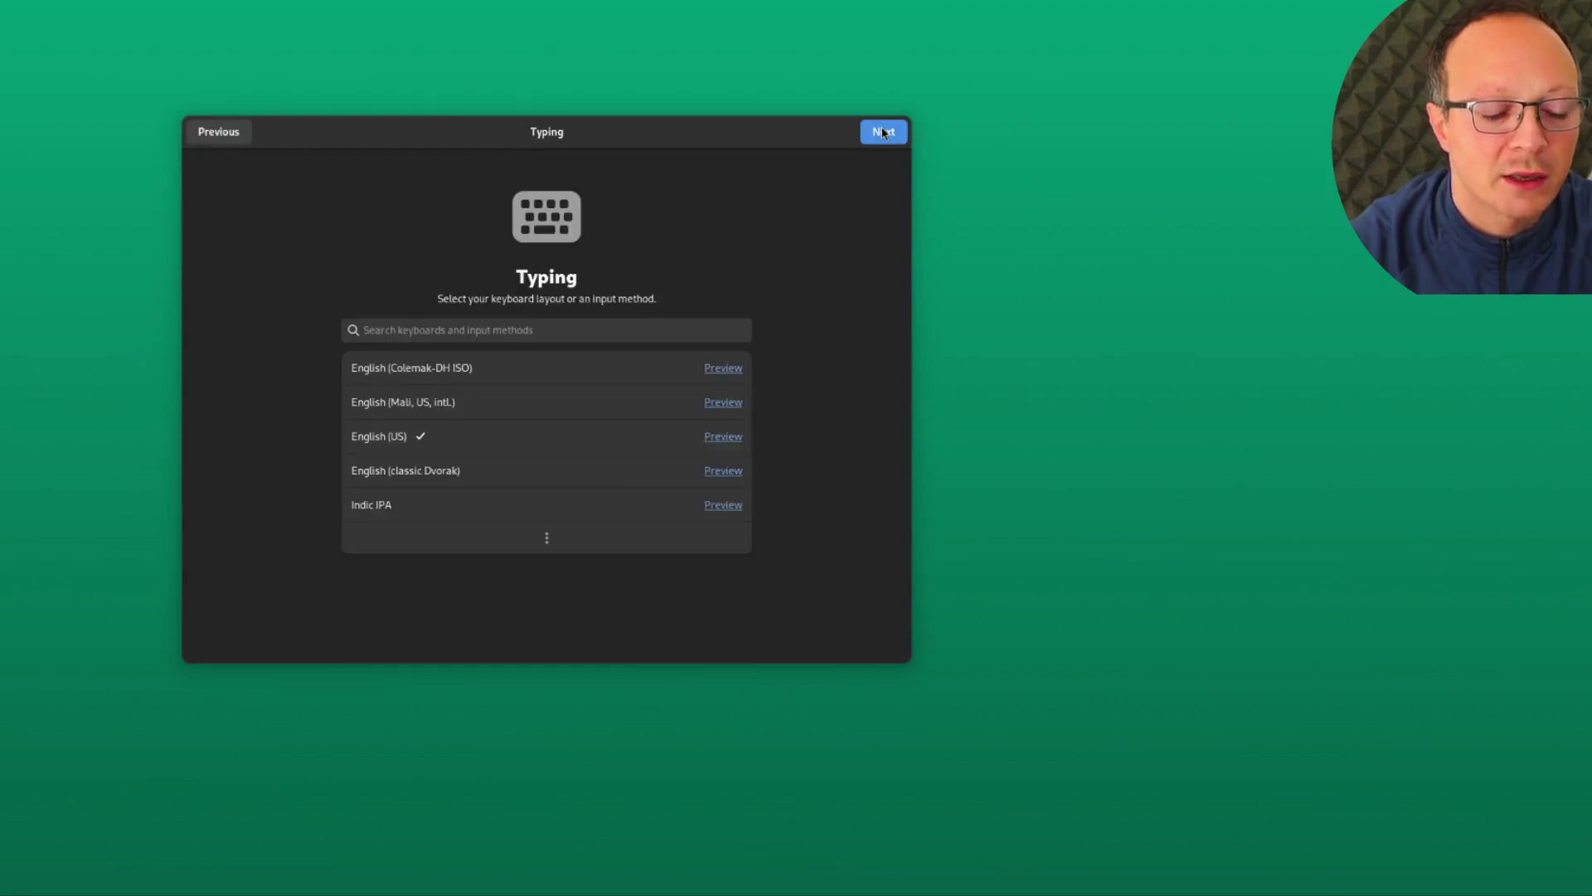
{"action": "left_click", "coordinate": [884, 133]}
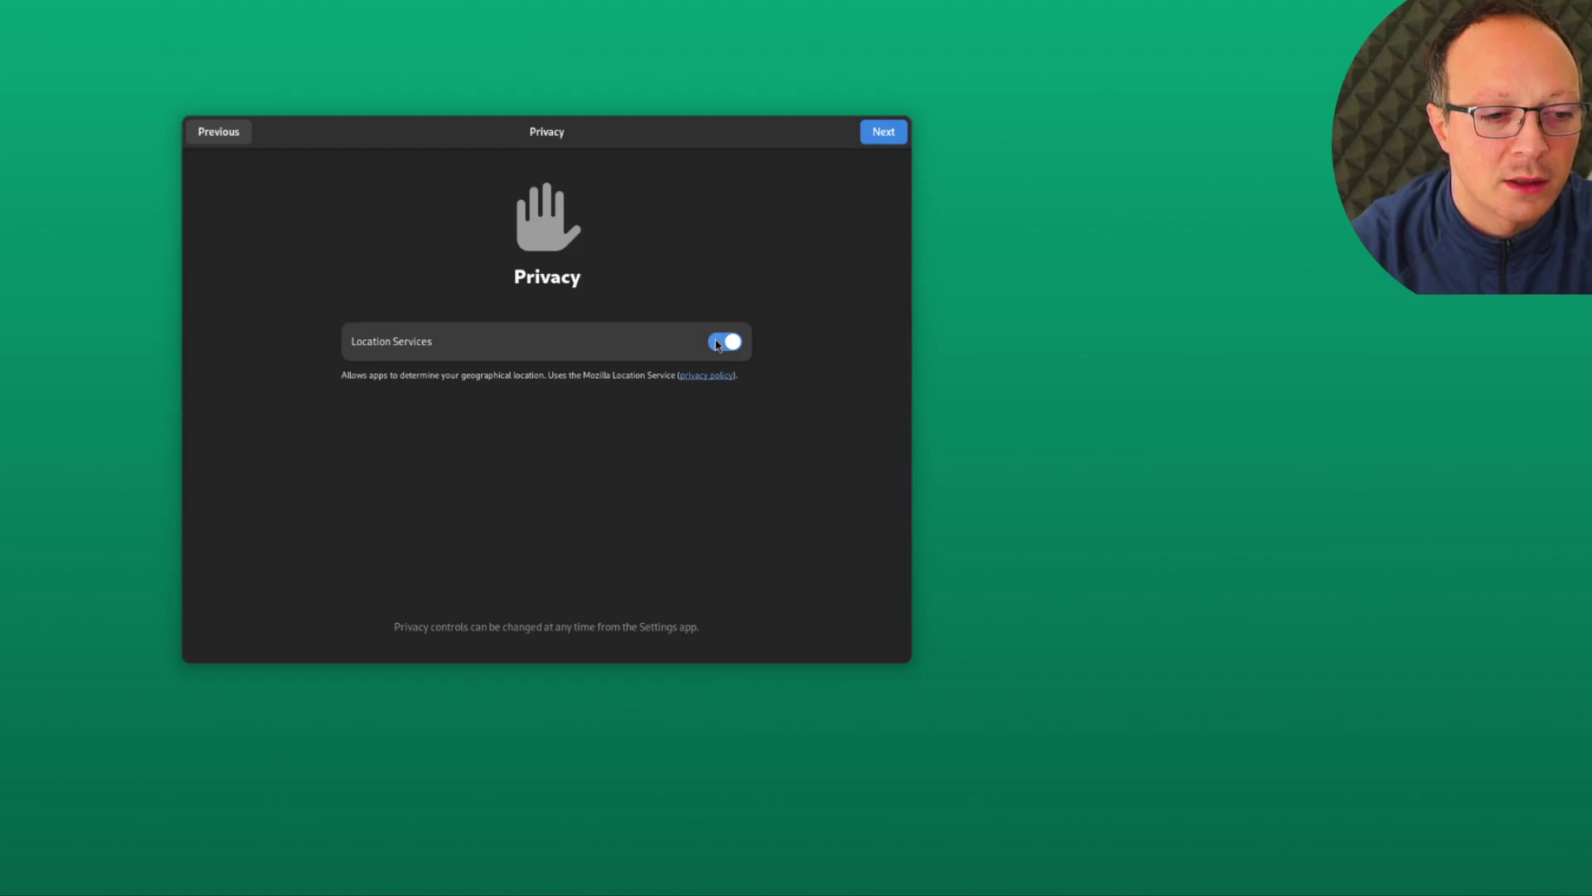
{"action": "left_click", "coordinate": [718, 344]}
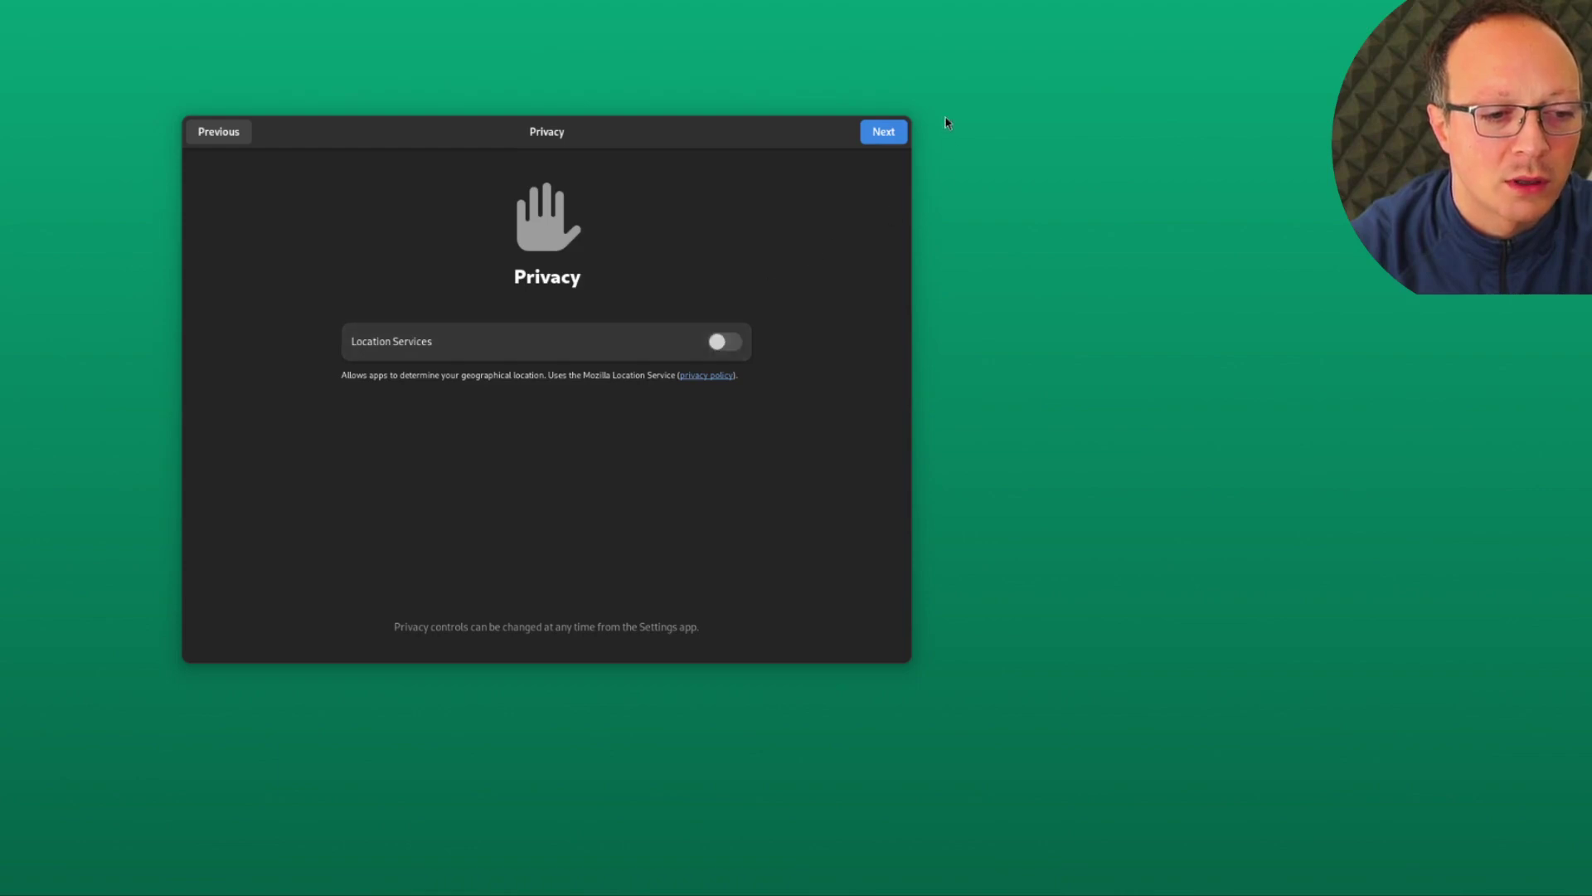
{"action": "left_click", "coordinate": [884, 134]}
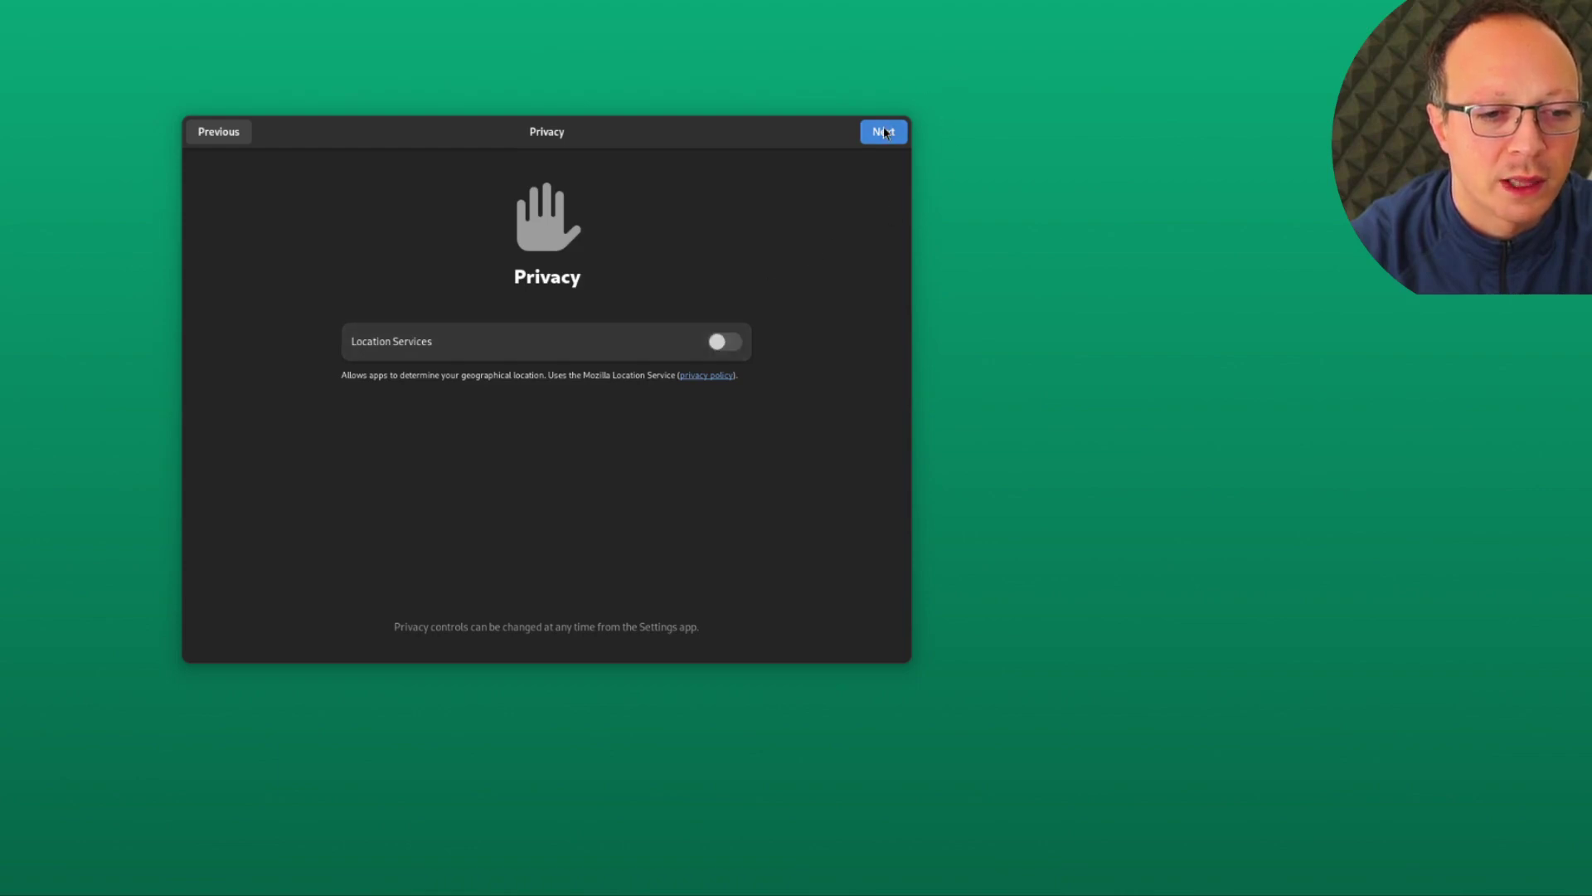
Set the time zone to Rome, Italy and skip online accounts
{"action": "type", "text": "rome"}
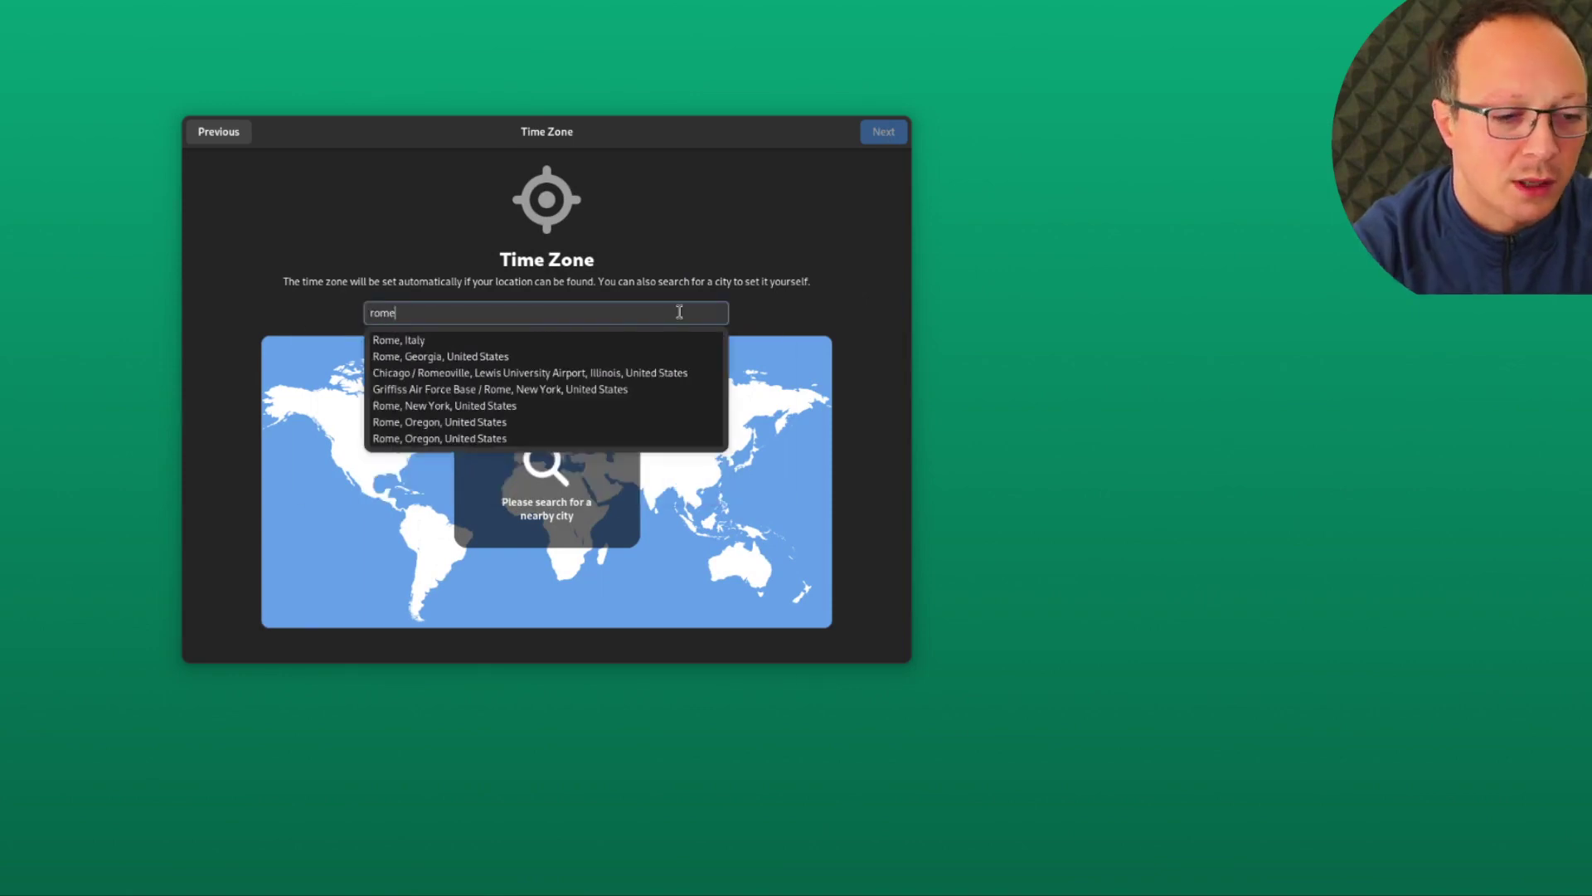
{"action": "key", "text": "Escape"}
{"action": "key", "text": "Return"}
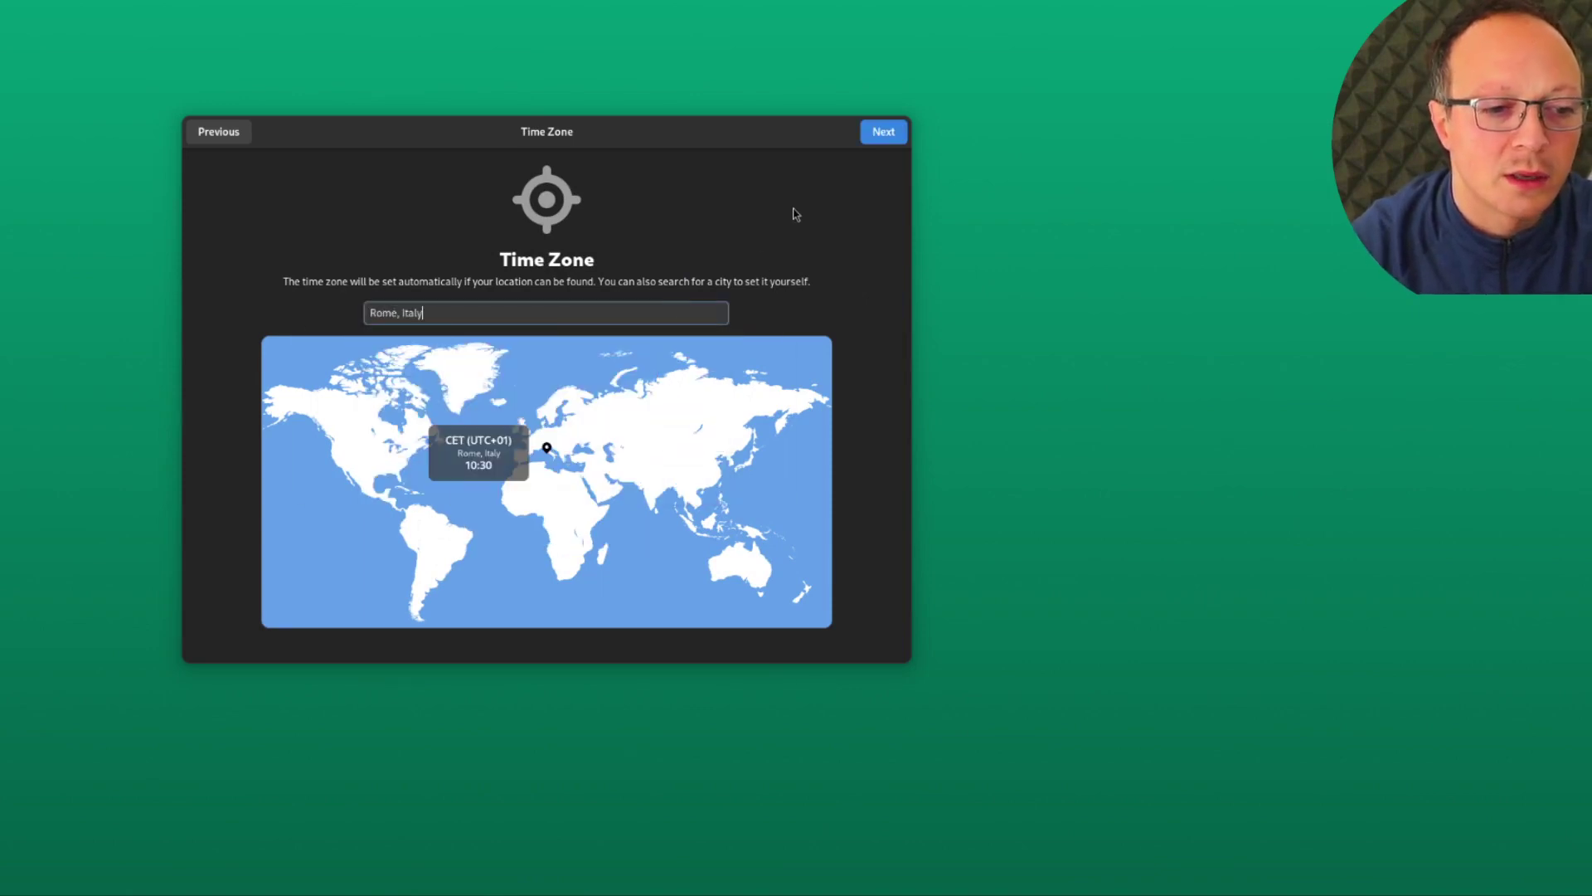
{"action": "left_click", "coordinate": [884, 132]}
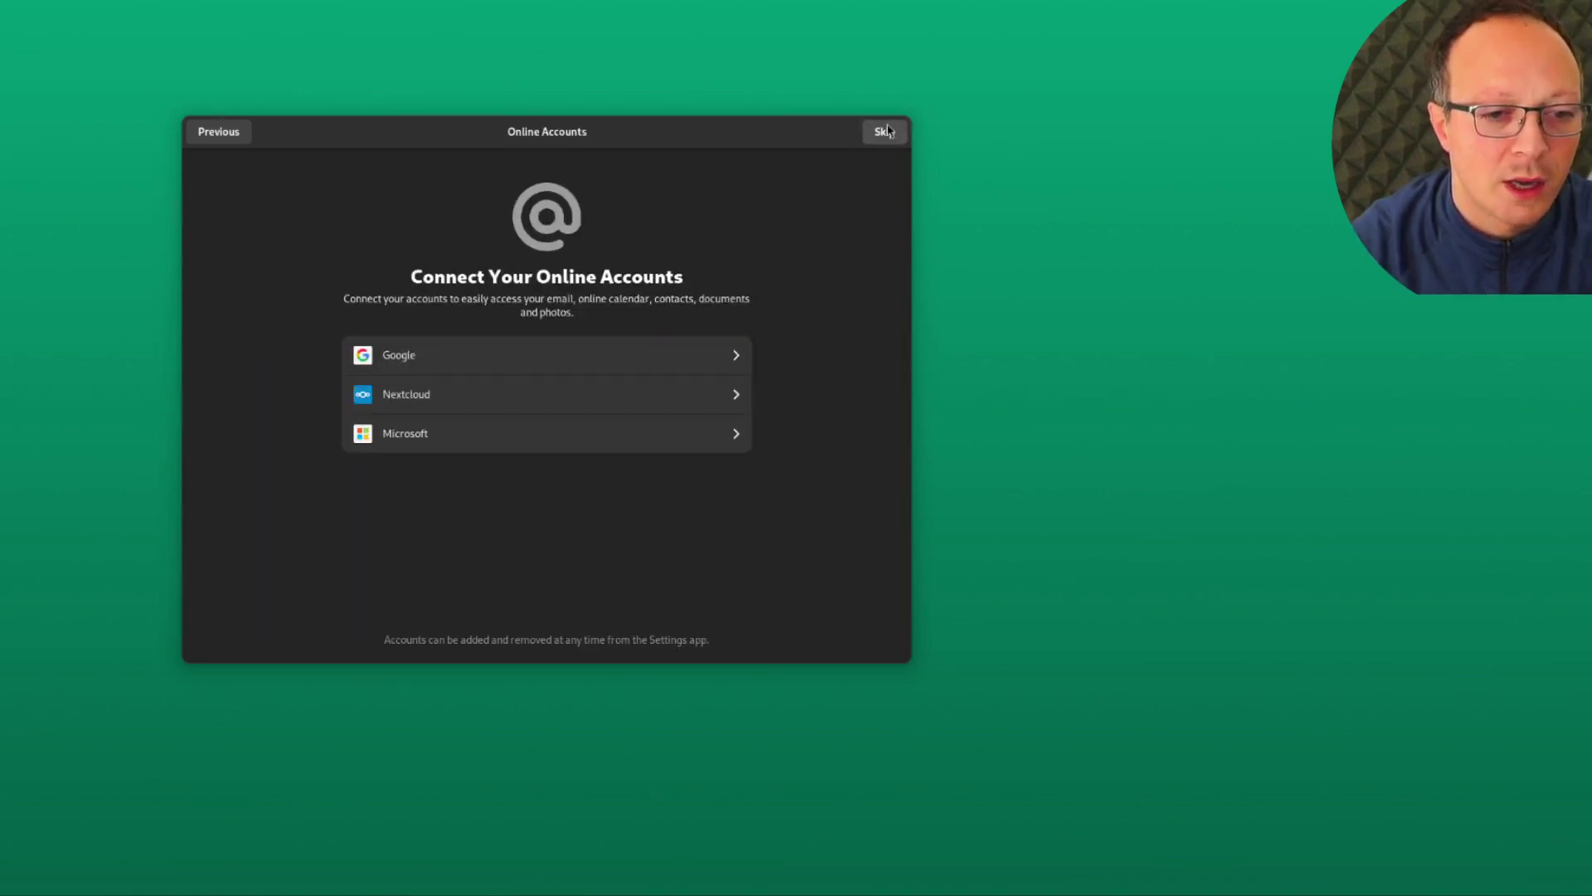
{"action": "left_click", "coordinate": [886, 132]}
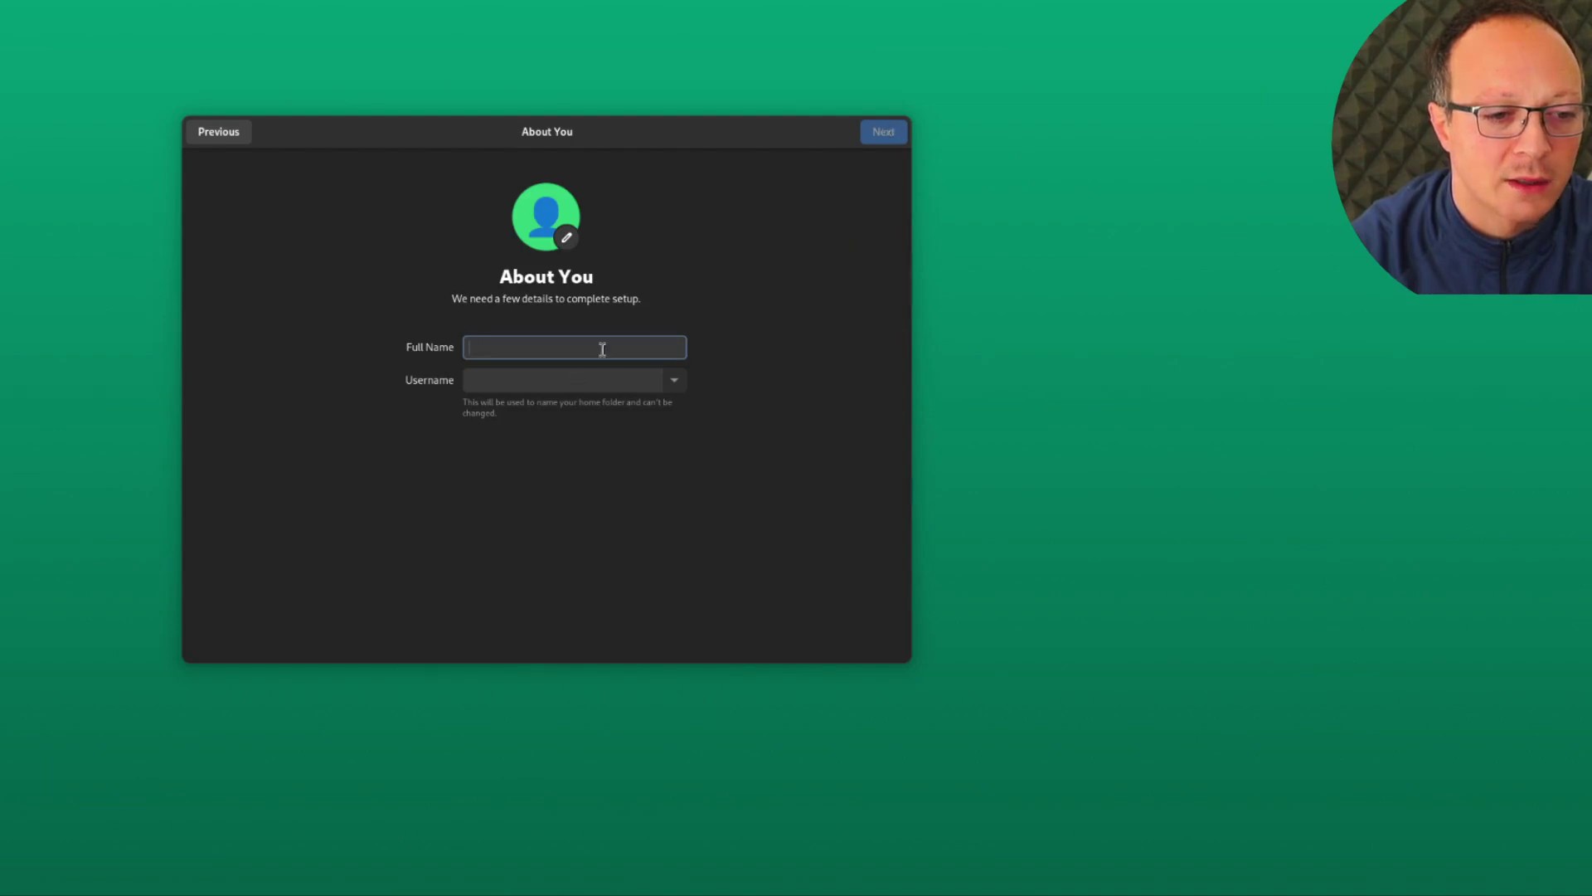
Create the local account 'user', set and confirm its password, and start using the desktop
{"action": "type", "text": "user"}
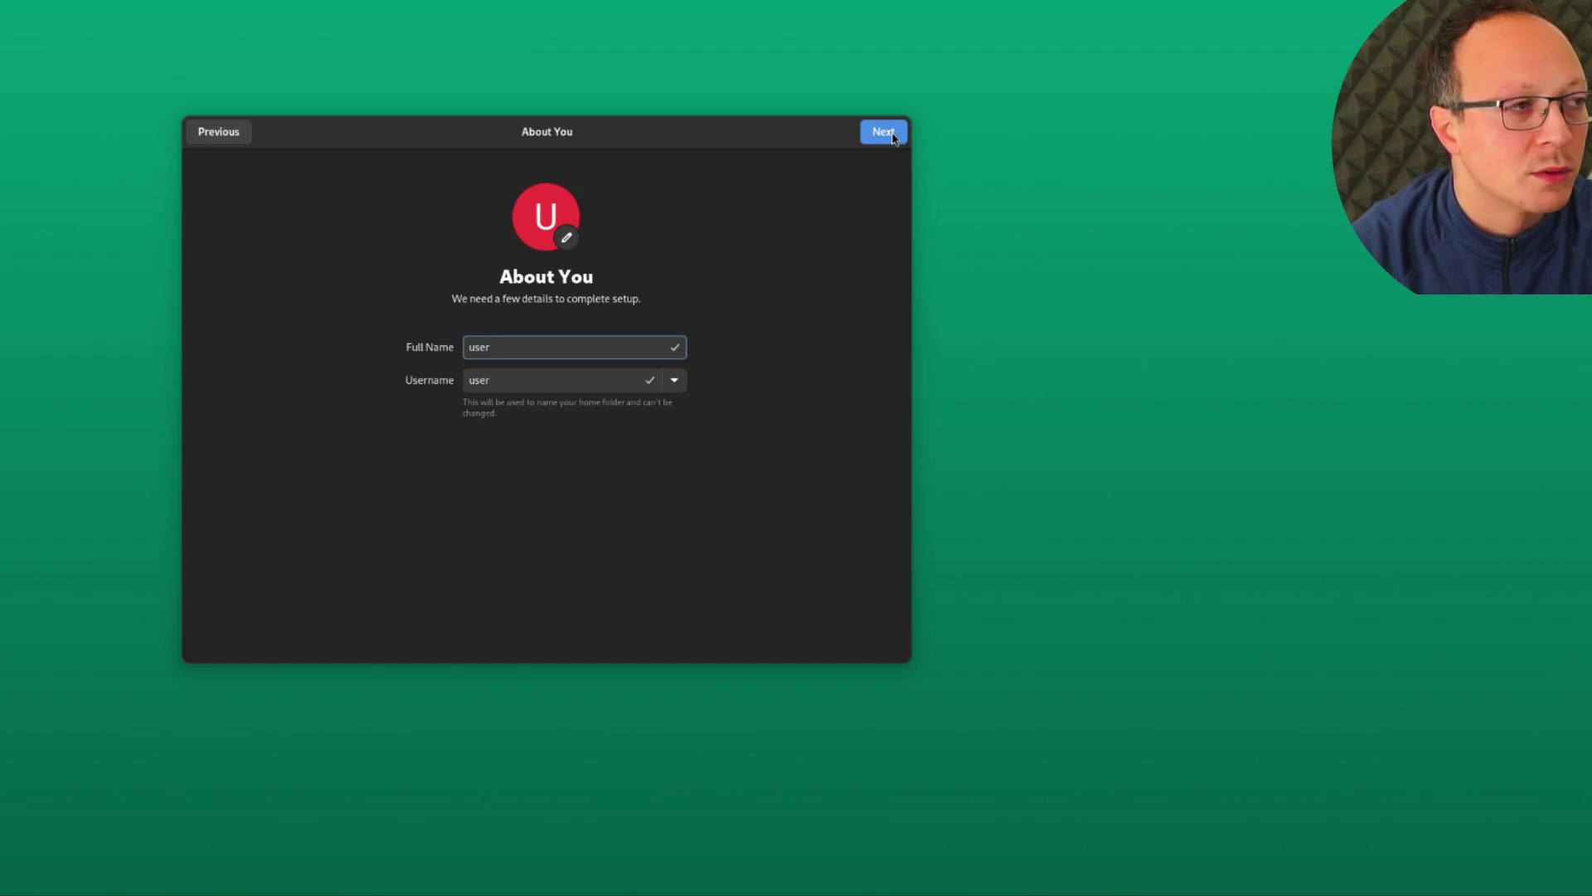
{"action": "left_click", "coordinate": [883, 132]}
{"action": "type", "text": "password123"}
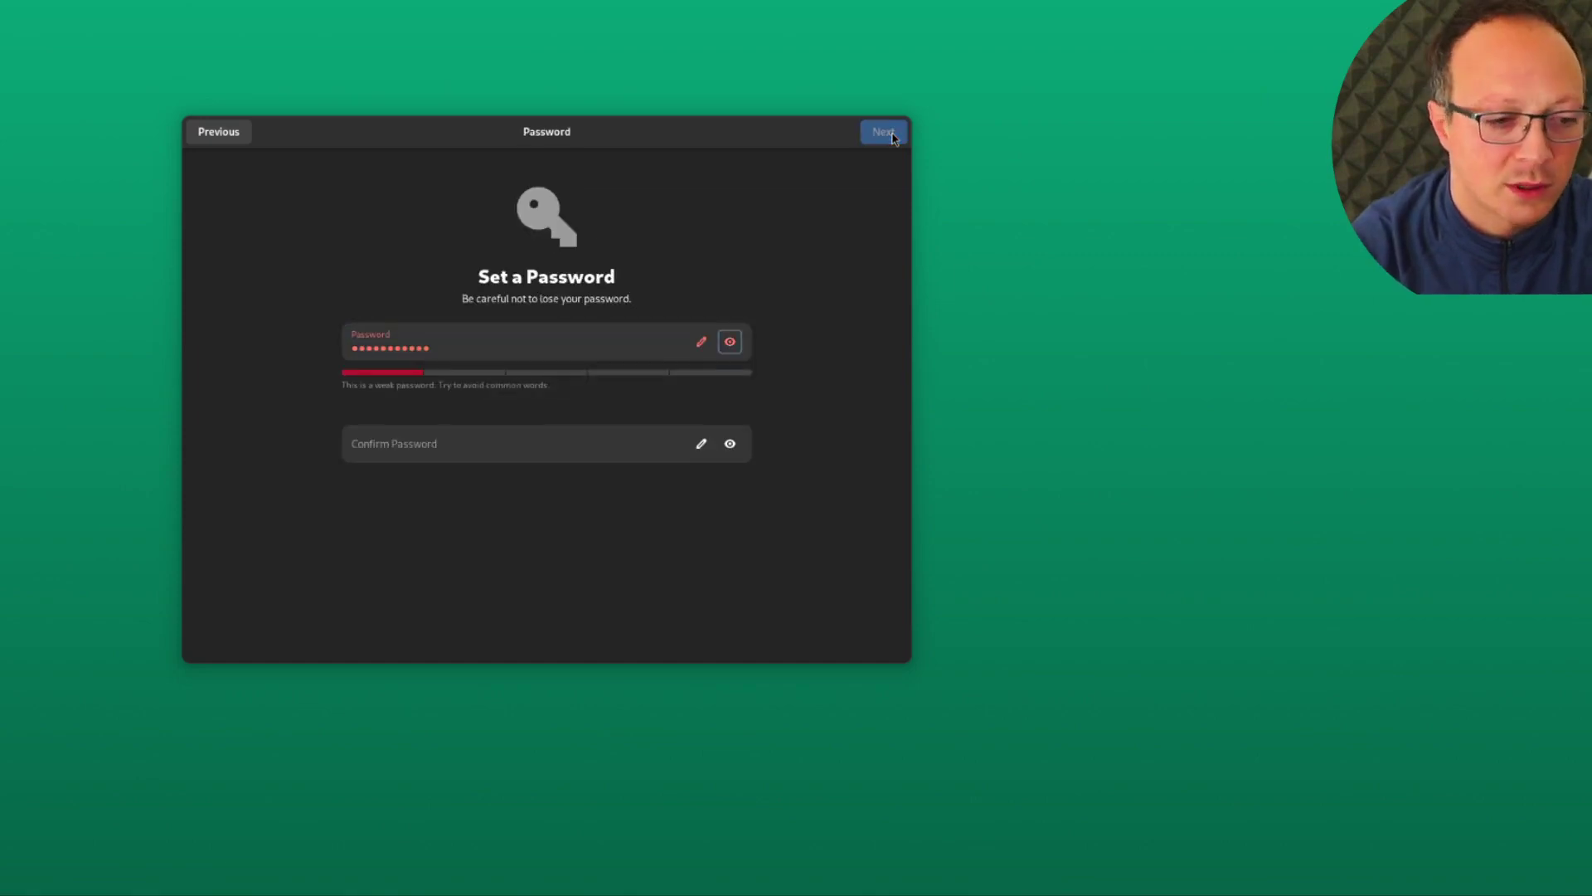
{"action": "key", "text": "Tab"}
{"action": "type", "text": "password123"}
{"action": "left_click", "coordinate": [891, 129]}
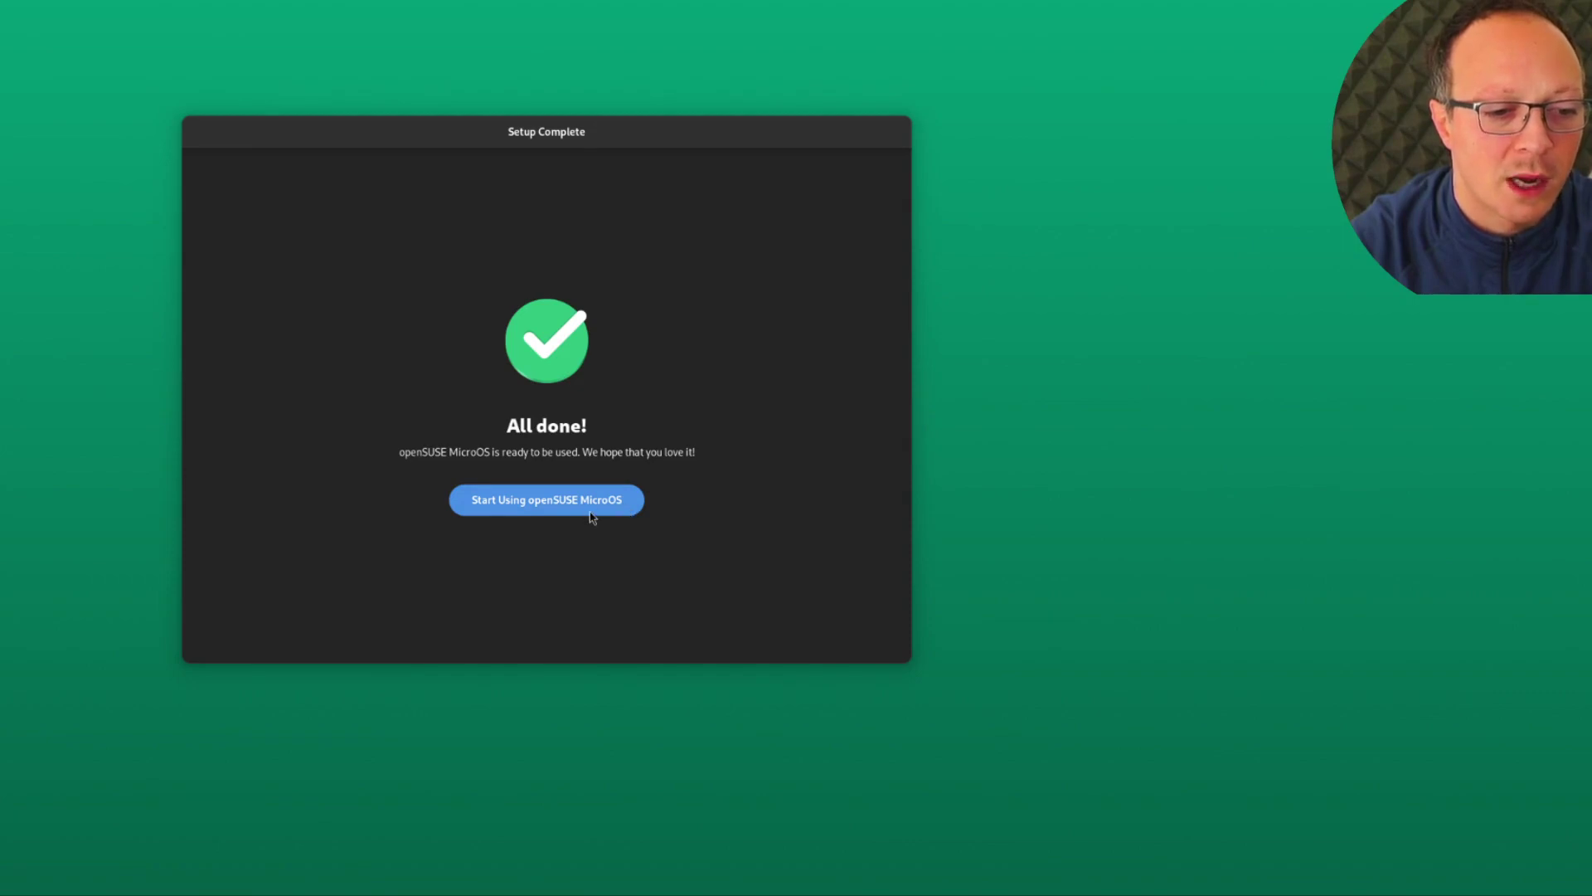
{"action": "left_click", "coordinate": [592, 514]}
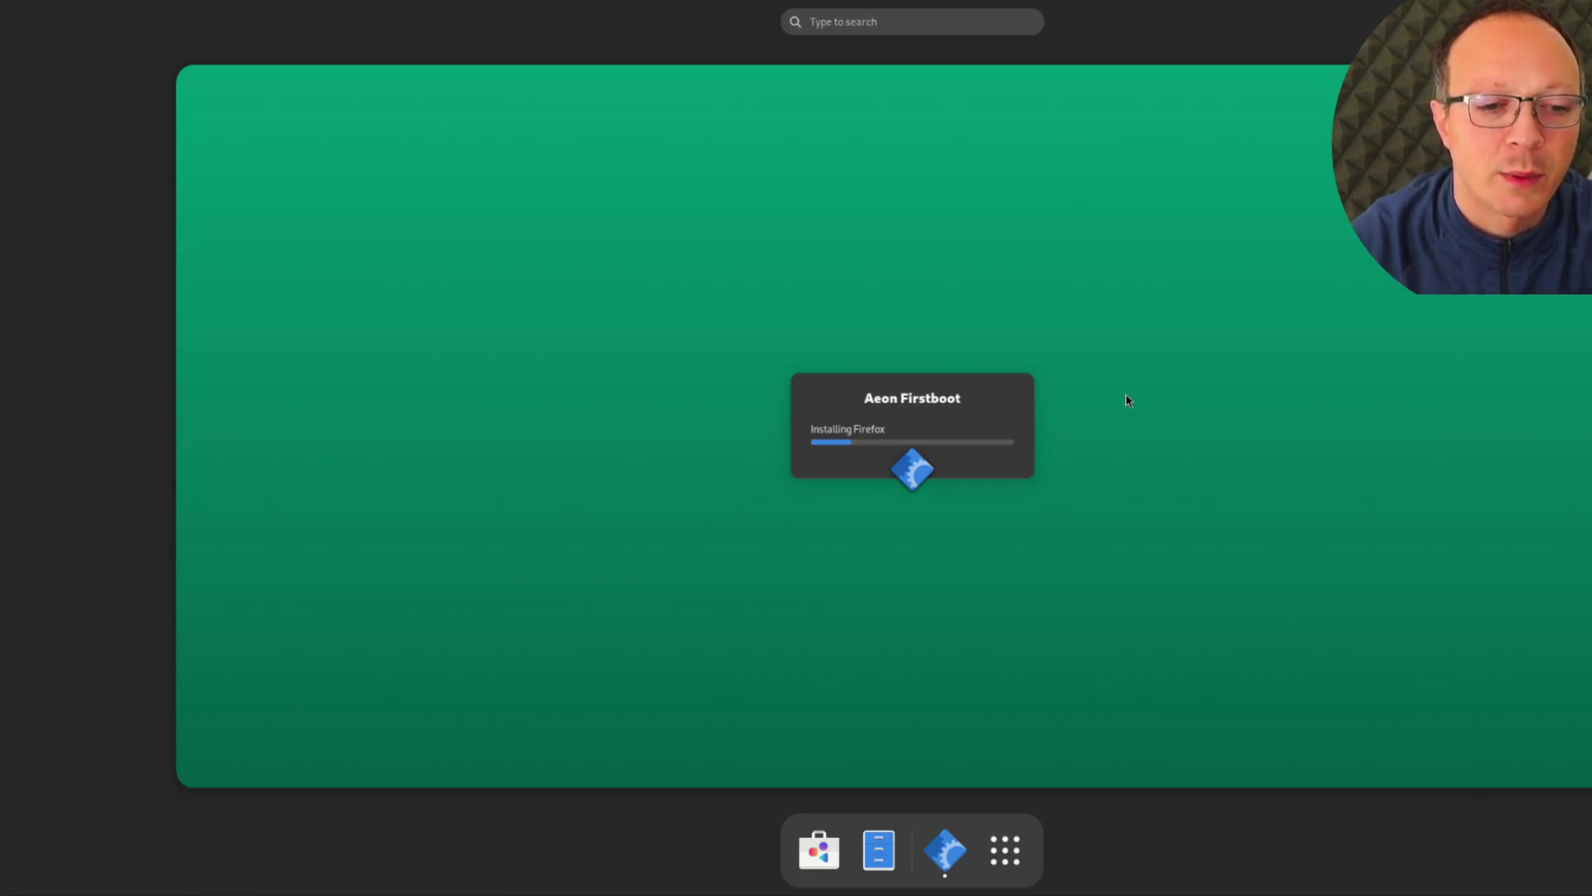
{"action": "mouse_move", "coordinate": [1005, 448]}
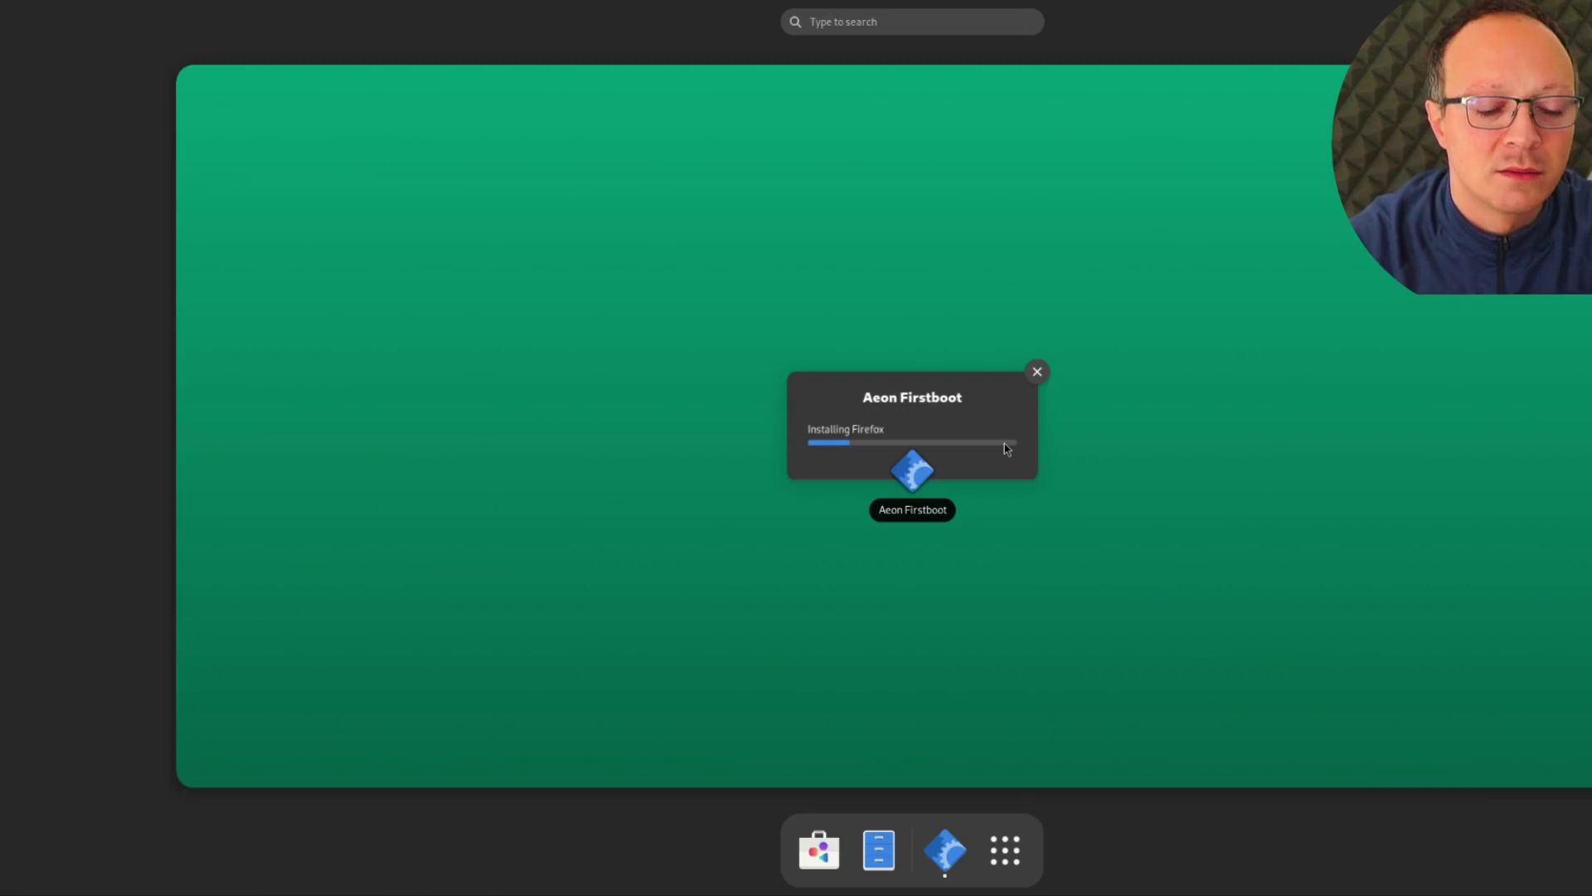
{"action": "left_click", "coordinate": [1006, 850]}
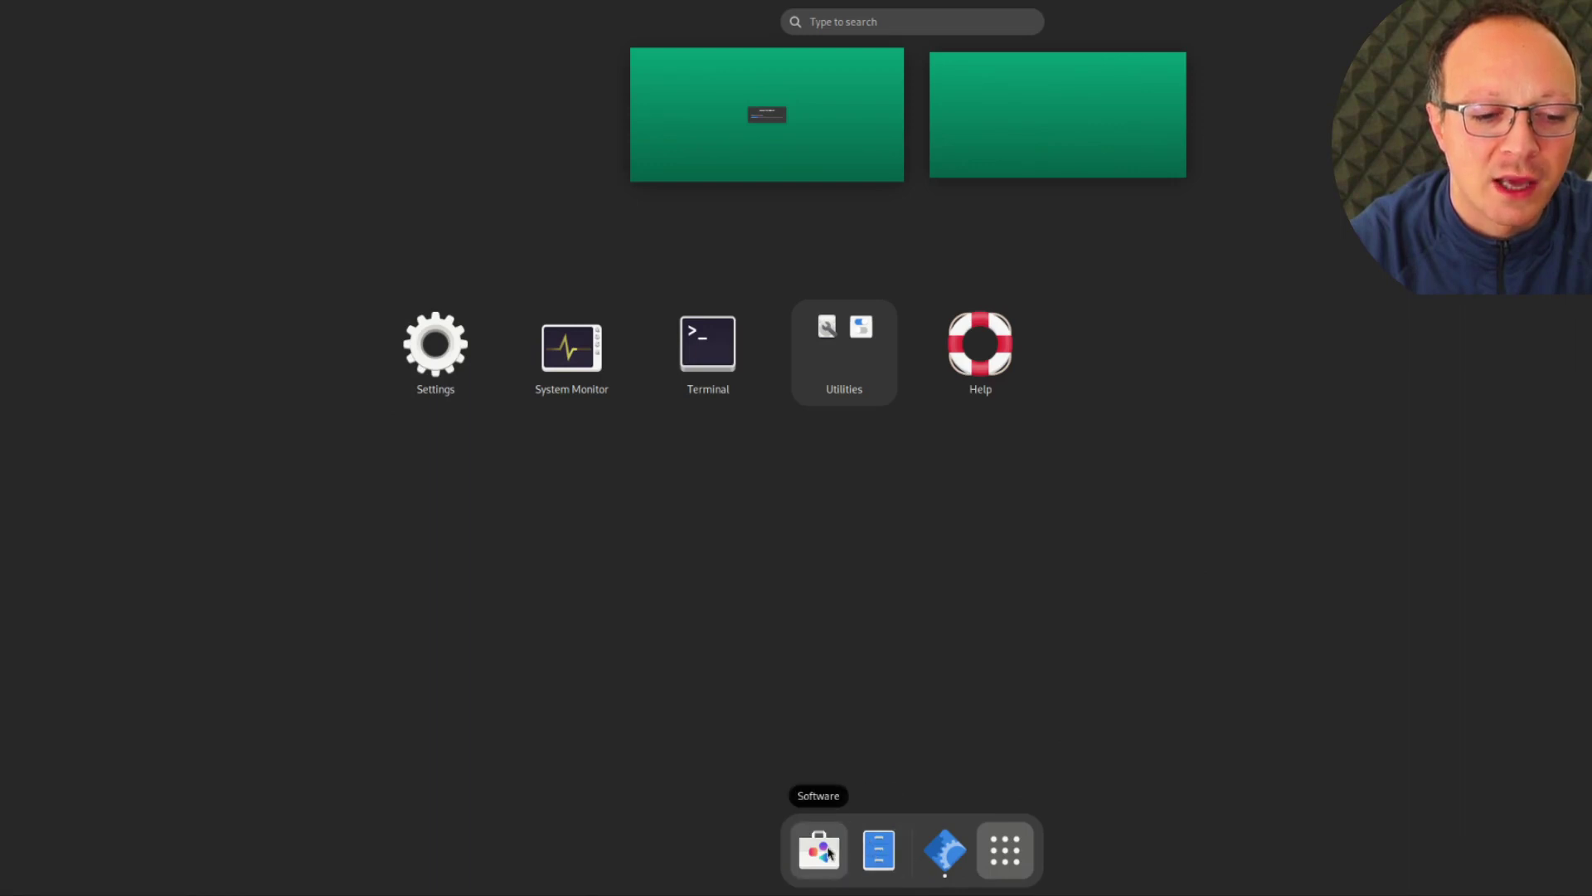
{"action": "key", "text": "Escape"}
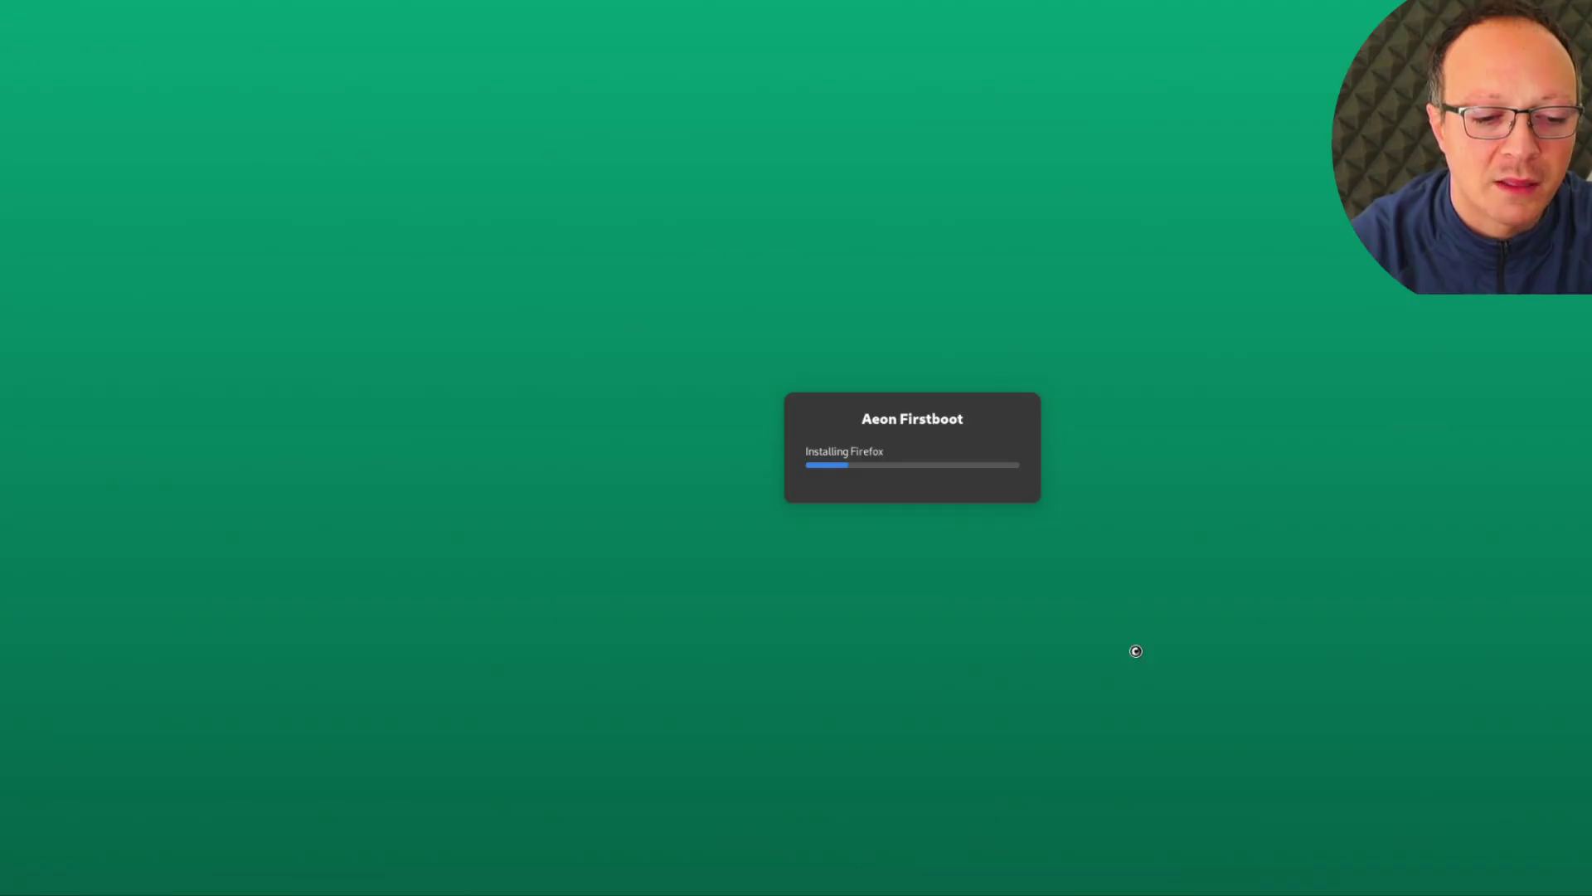
{"action": "left_click", "coordinate": [892, 50]}
{"action": "right_click", "coordinate": [750, 557]}
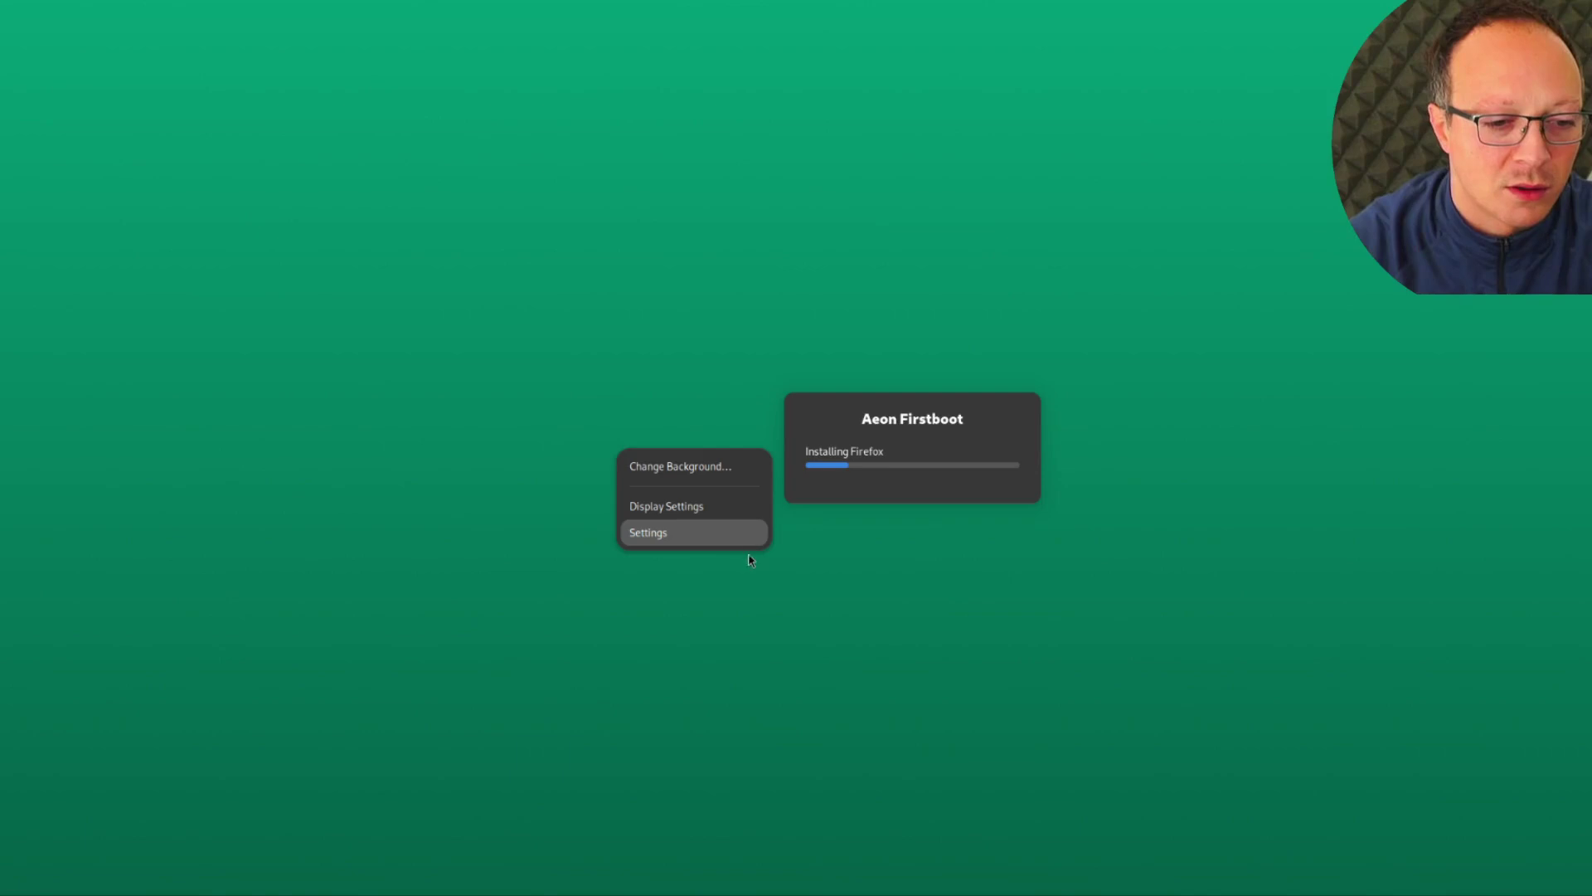
{"action": "left_click", "coordinate": [707, 539]}
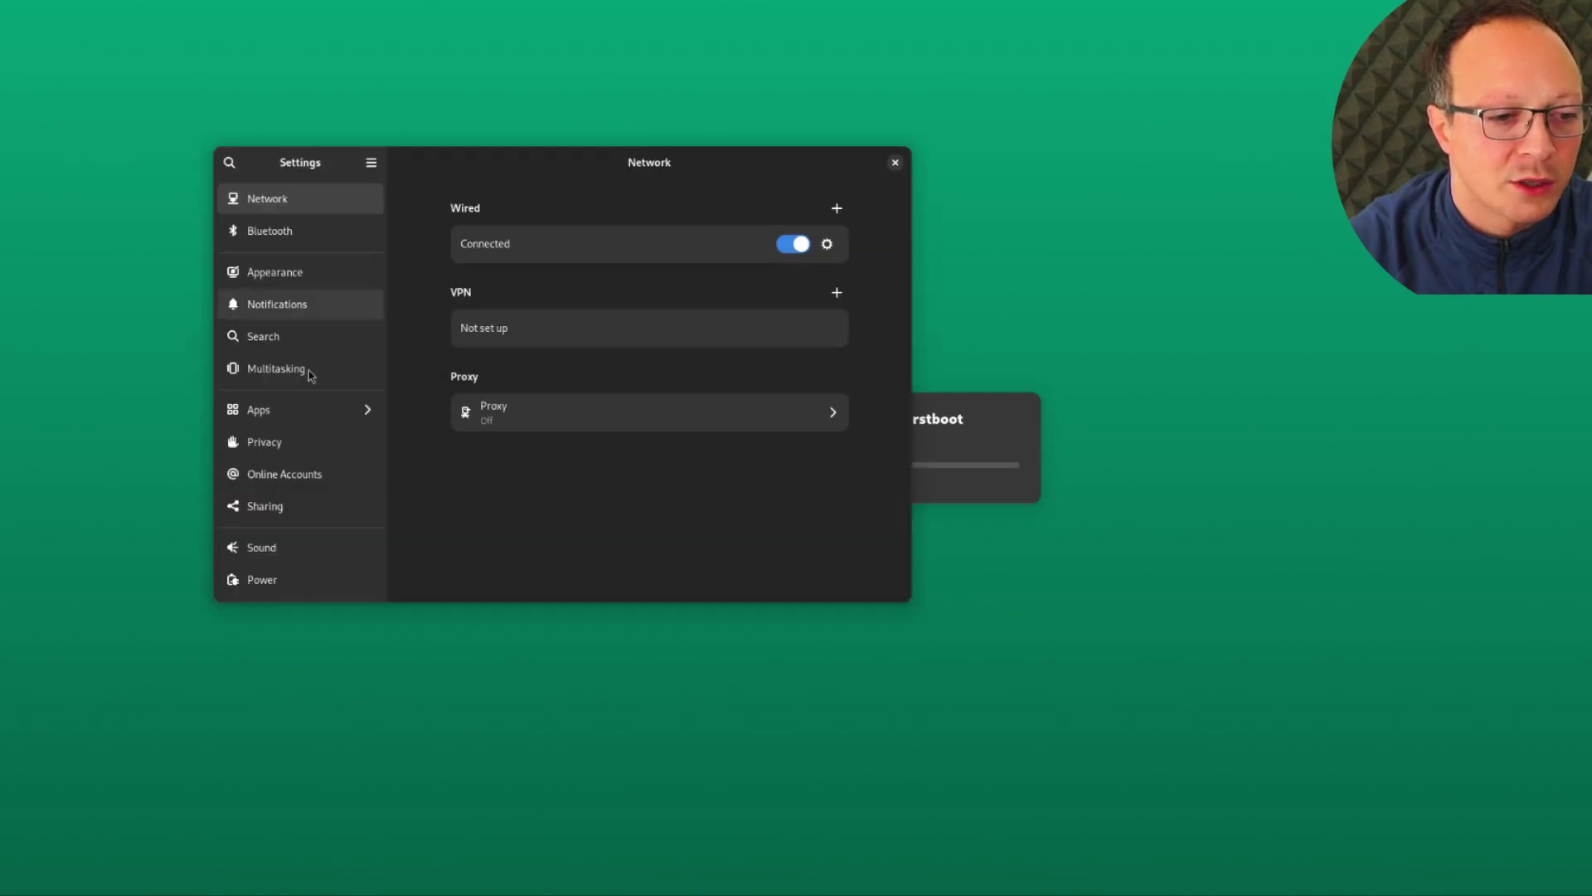
{"action": "scroll", "coordinate": [314, 508], "scroll_direction": "down", "scroll_amount": 5}
{"action": "left_click", "coordinate": [282, 585]}
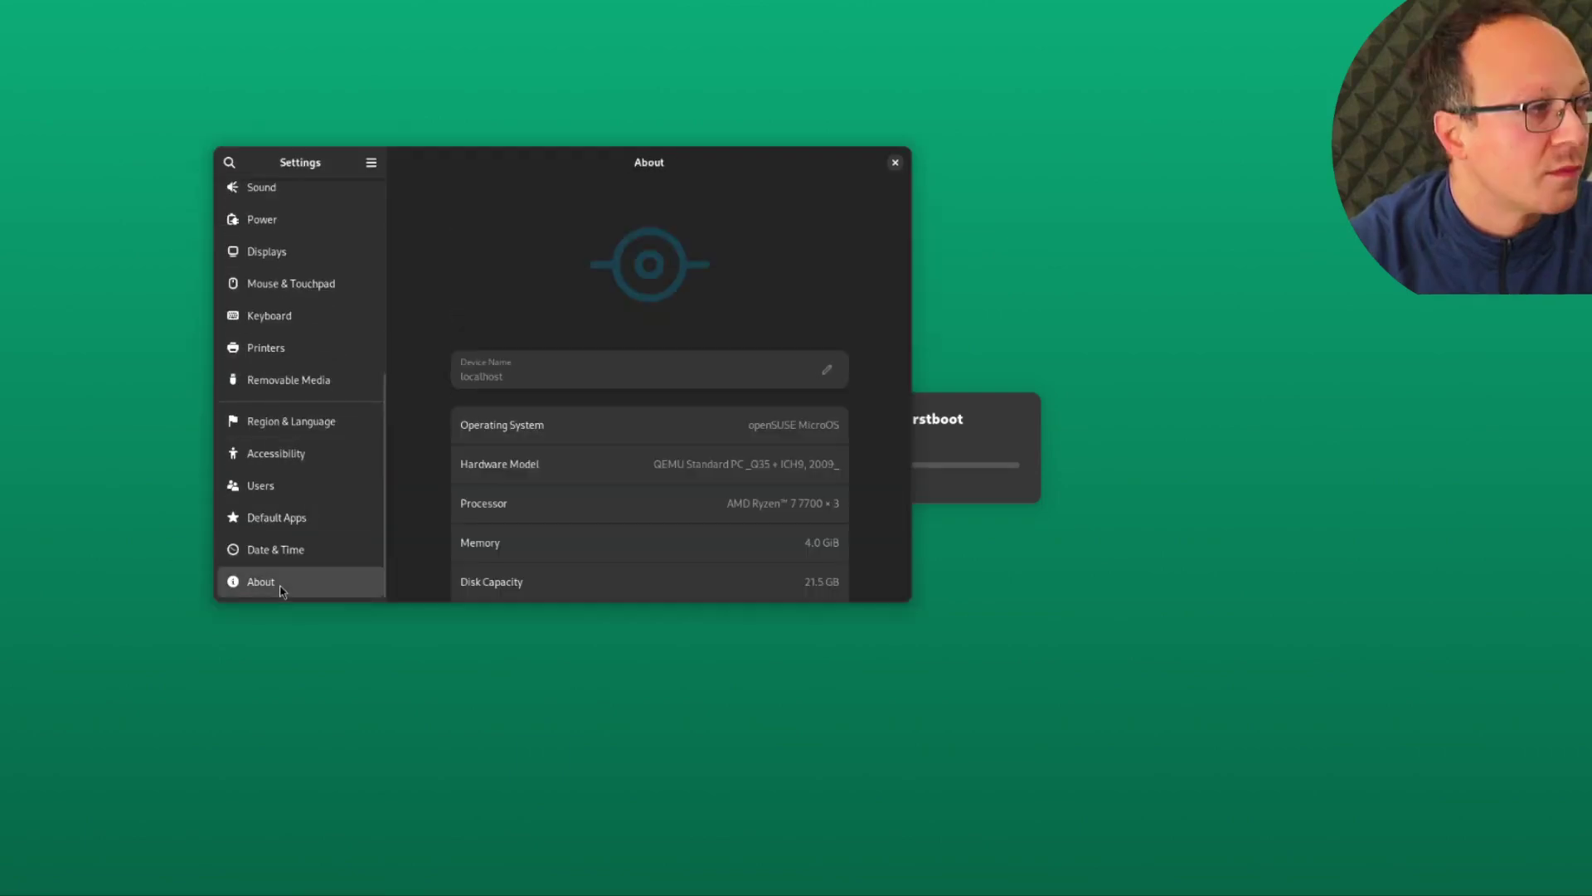
{"action": "left_click_drag", "start_coordinate": [915, 601], "coordinate": [901, 727]}
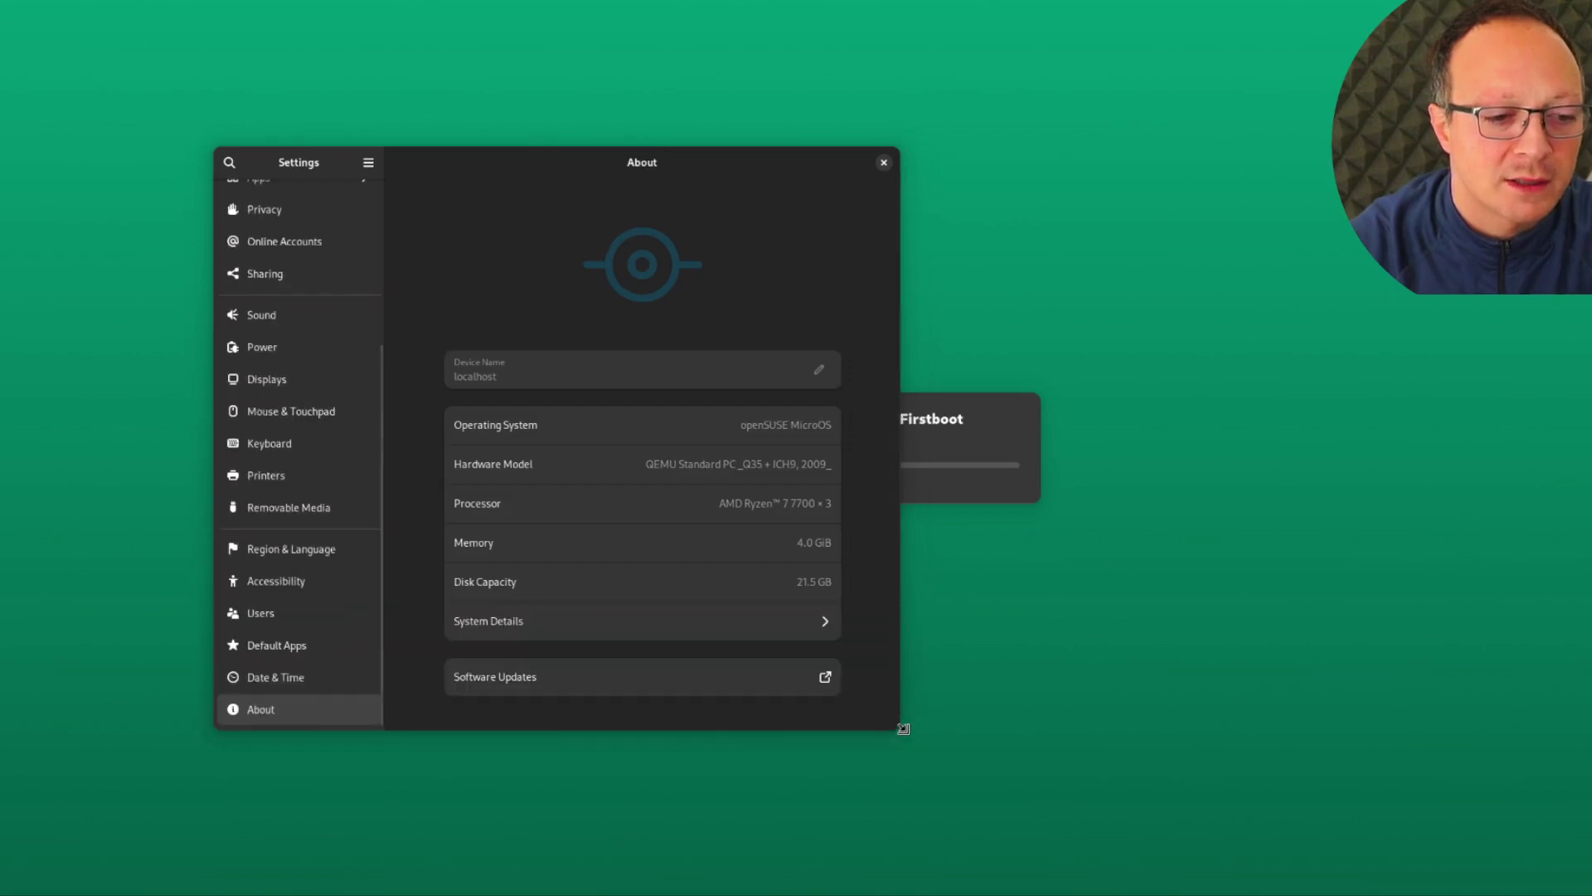
{"action": "left_click", "coordinate": [815, 618]}
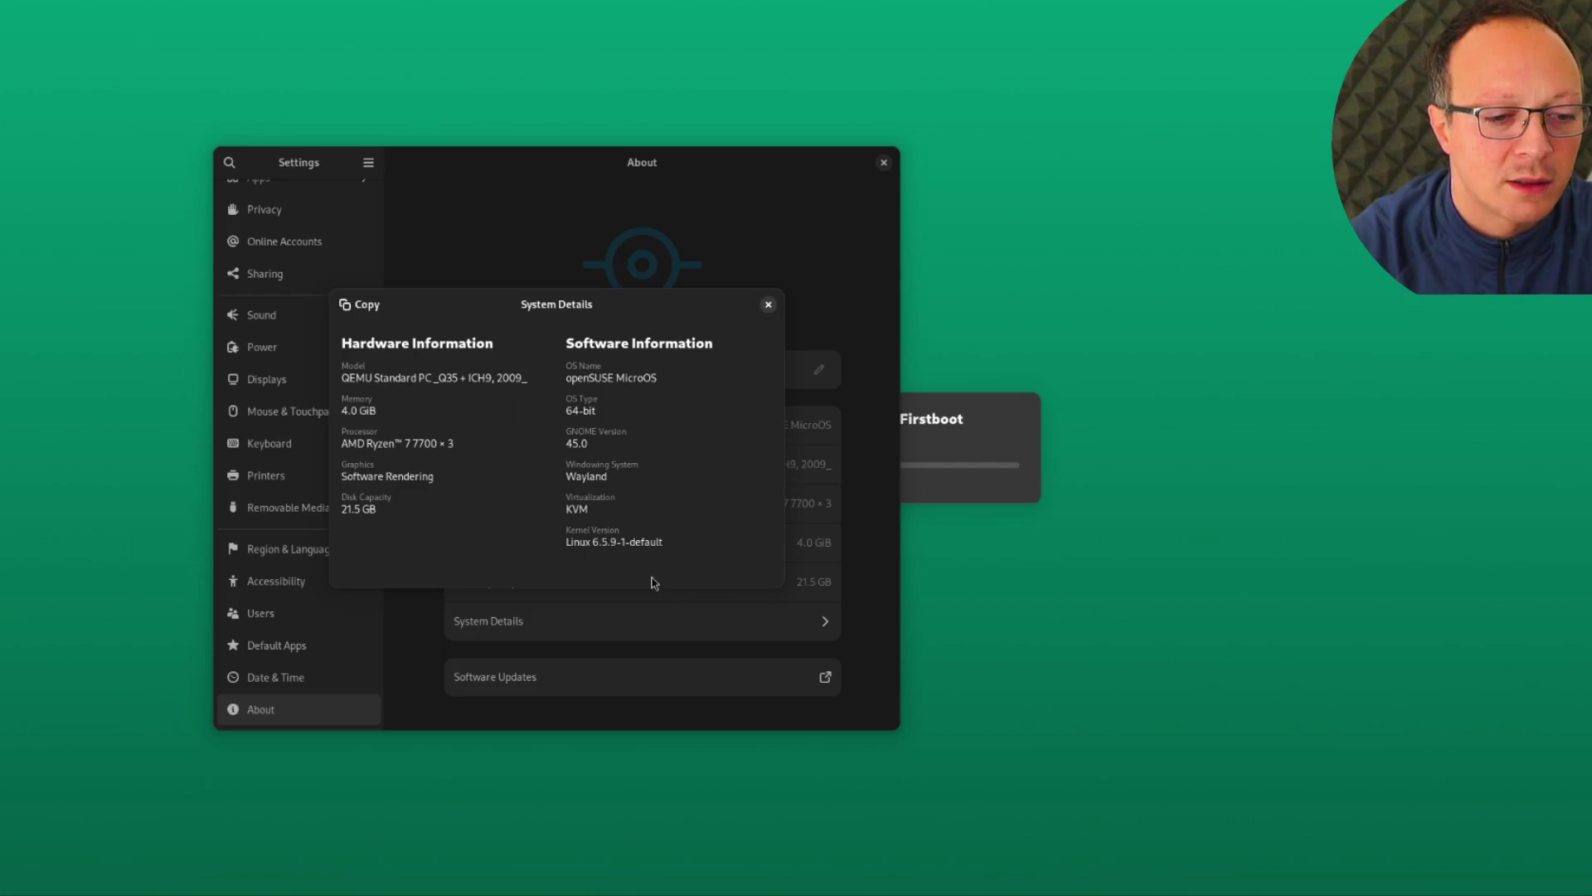
{"action": "left_click", "coordinate": [768, 304]}
{"action": "left_click", "coordinate": [884, 162]}
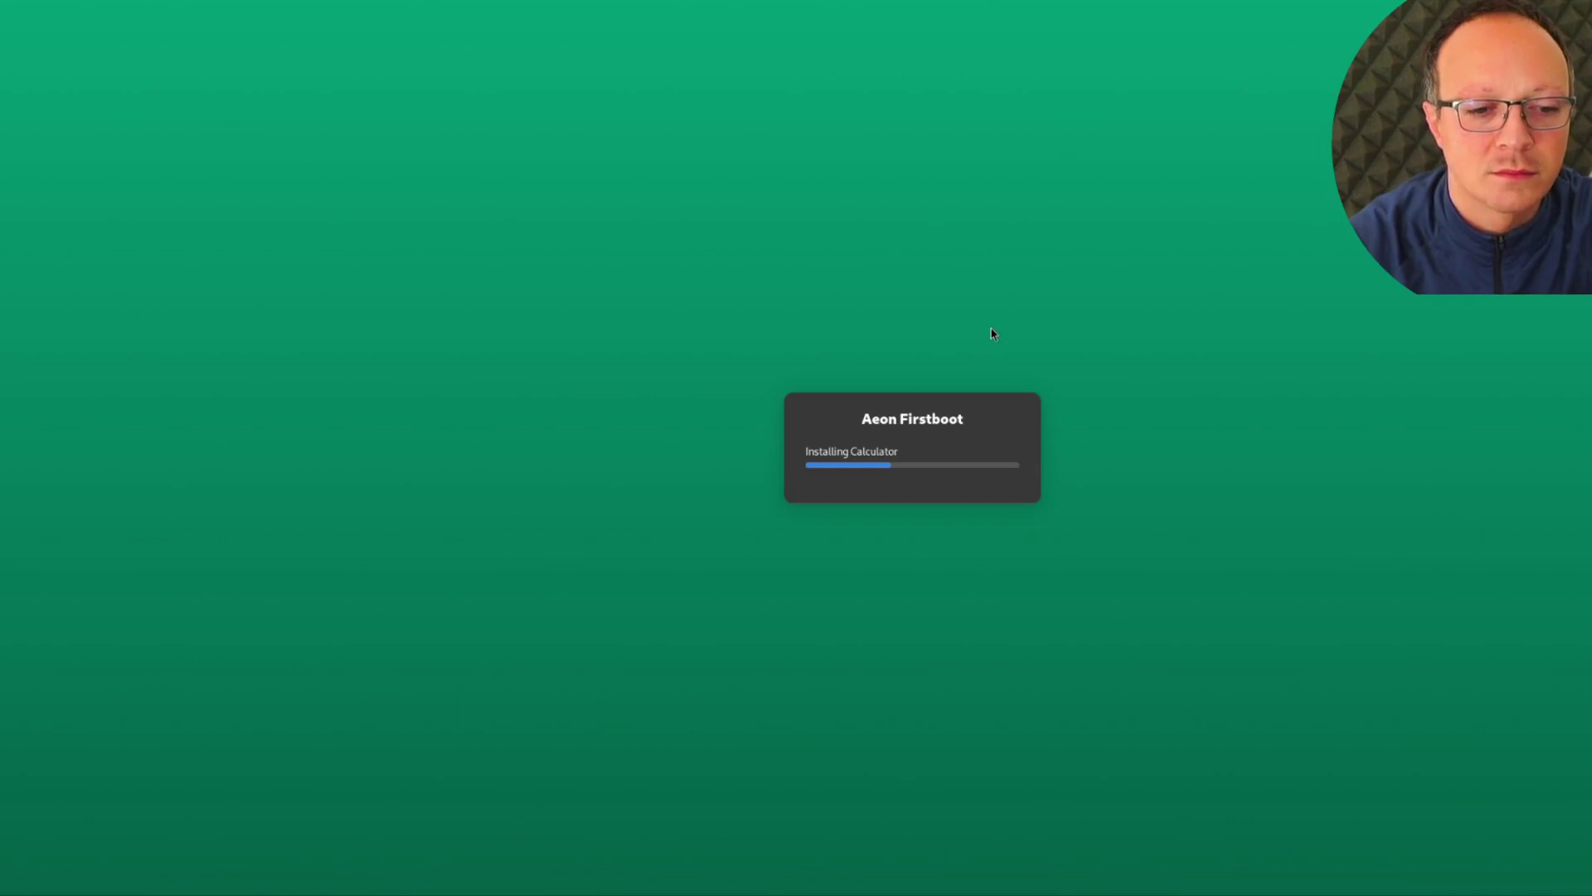
{"action": "key", "text": "super"}
{"action": "type", "text": "disk"}
In Disks, view the 21 GB disk's Partition 2 showing LUKS version 1, then close Disks
{"action": "key", "text": "Return"}
{"action": "left_click", "coordinate": [350, 71]}
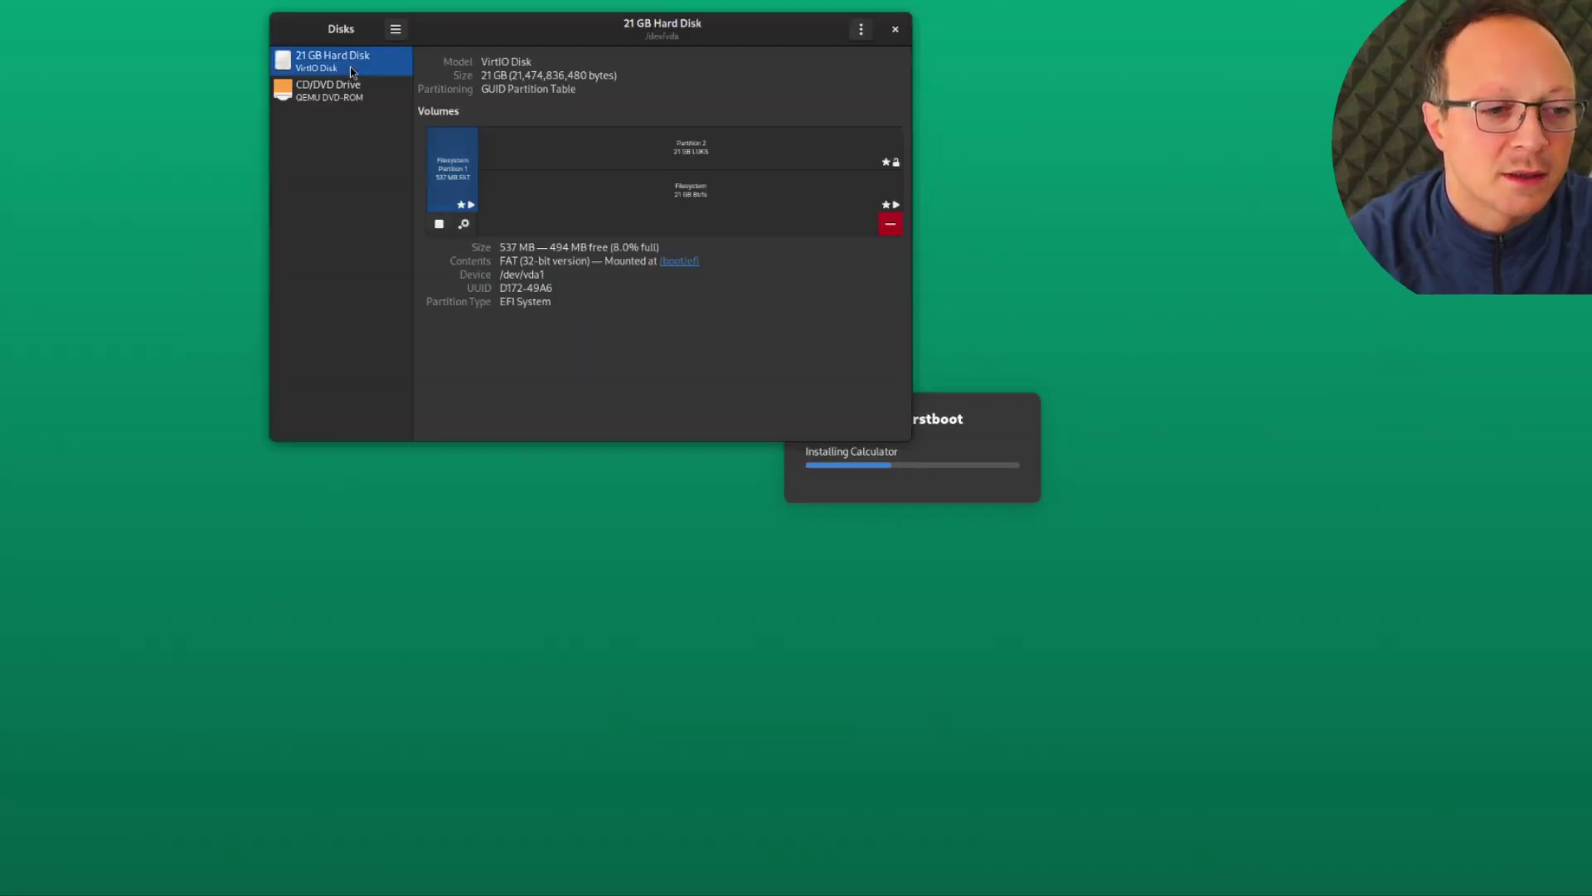
{"action": "left_click_drag", "start_coordinate": [913, 441], "coordinate": [1332, 727]}
{"action": "left_click", "coordinate": [932, 160]}
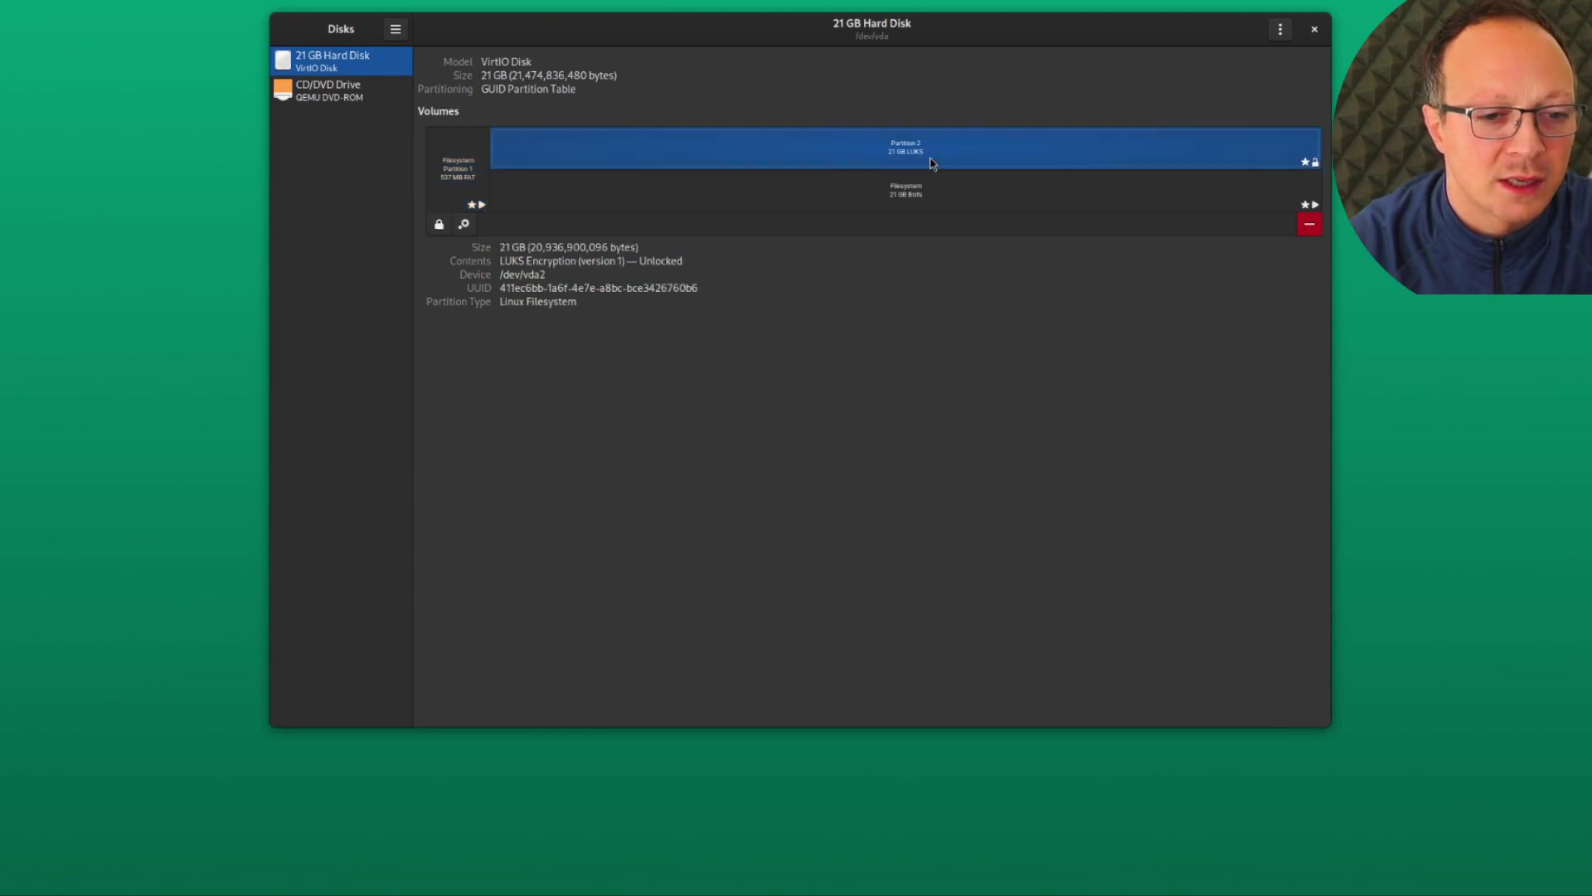
{"action": "left_click_drag", "start_coordinate": [714, 11], "coordinate": [708, 96]}
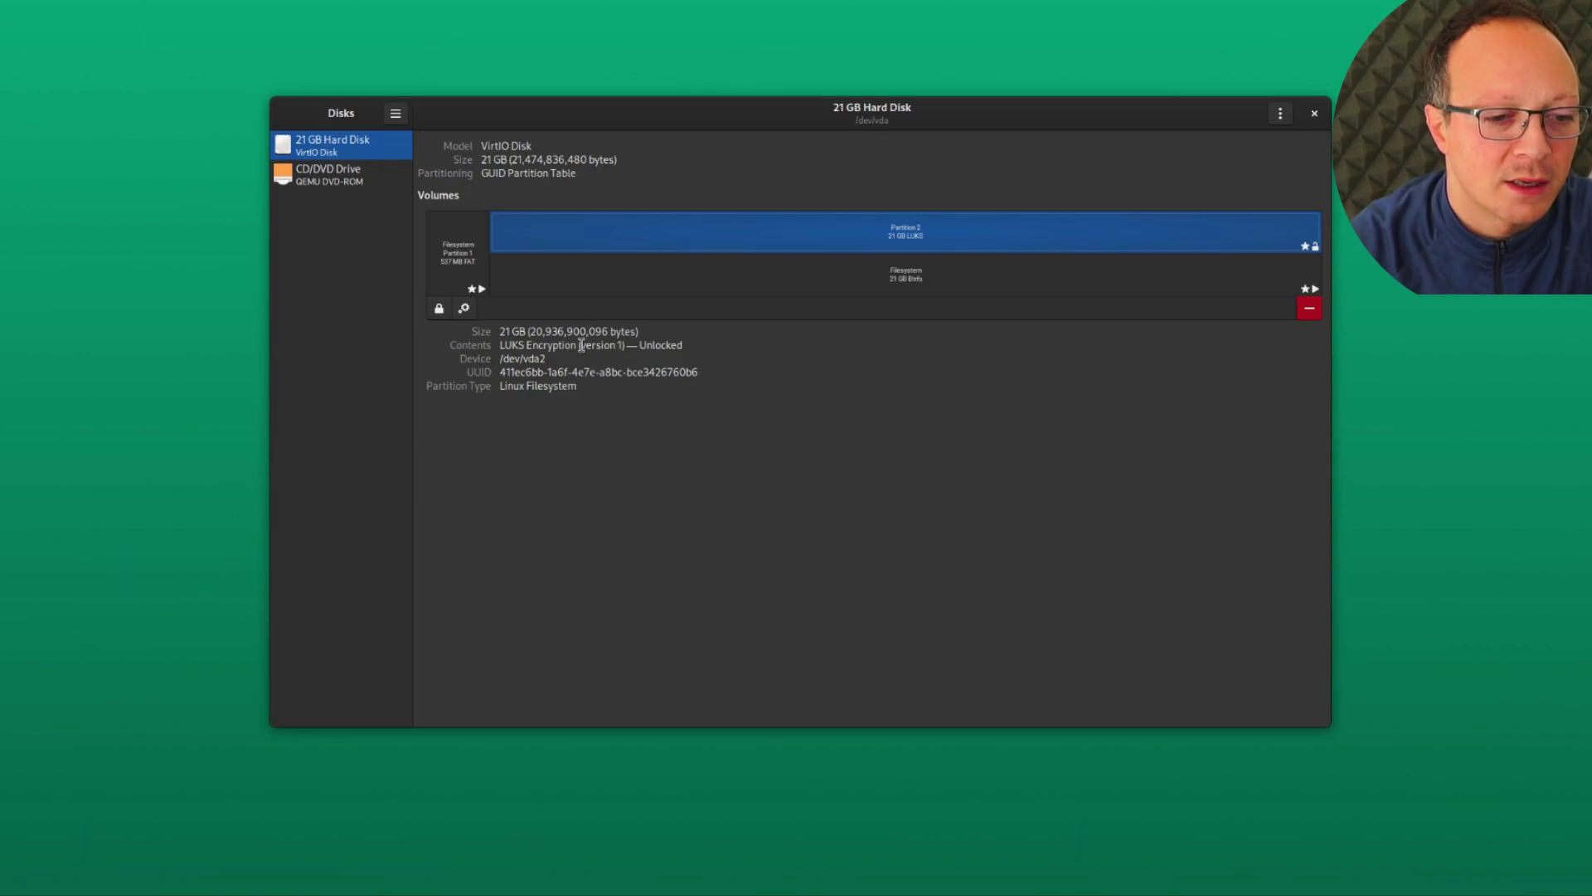
{"action": "left_click_drag", "start_coordinate": [580, 345], "coordinate": [626, 346]}
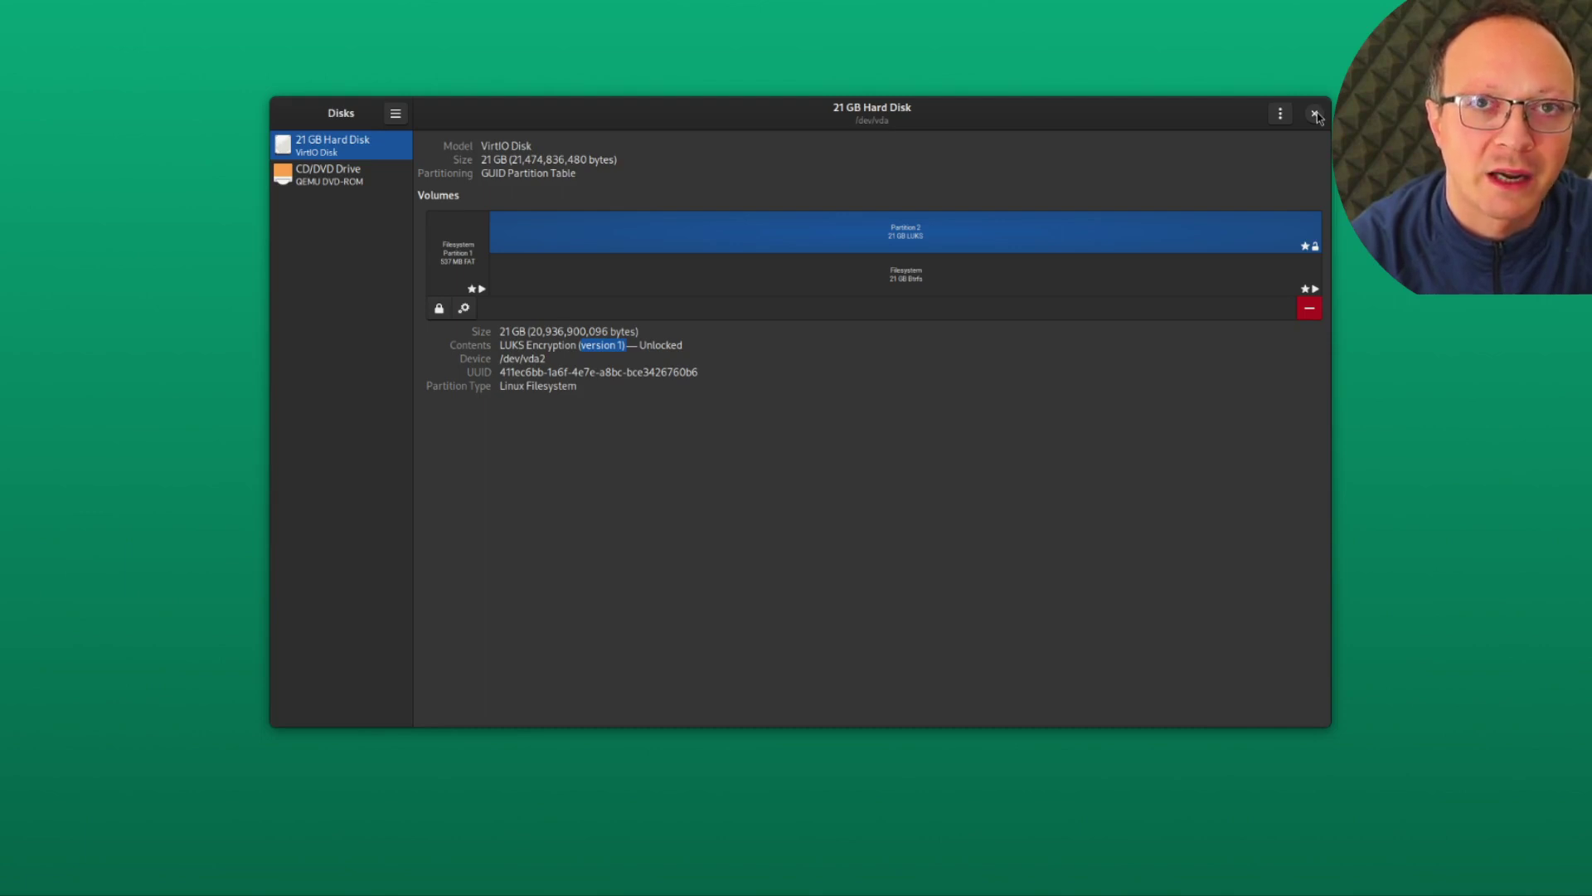
{"action": "left_click", "coordinate": [1315, 114]}
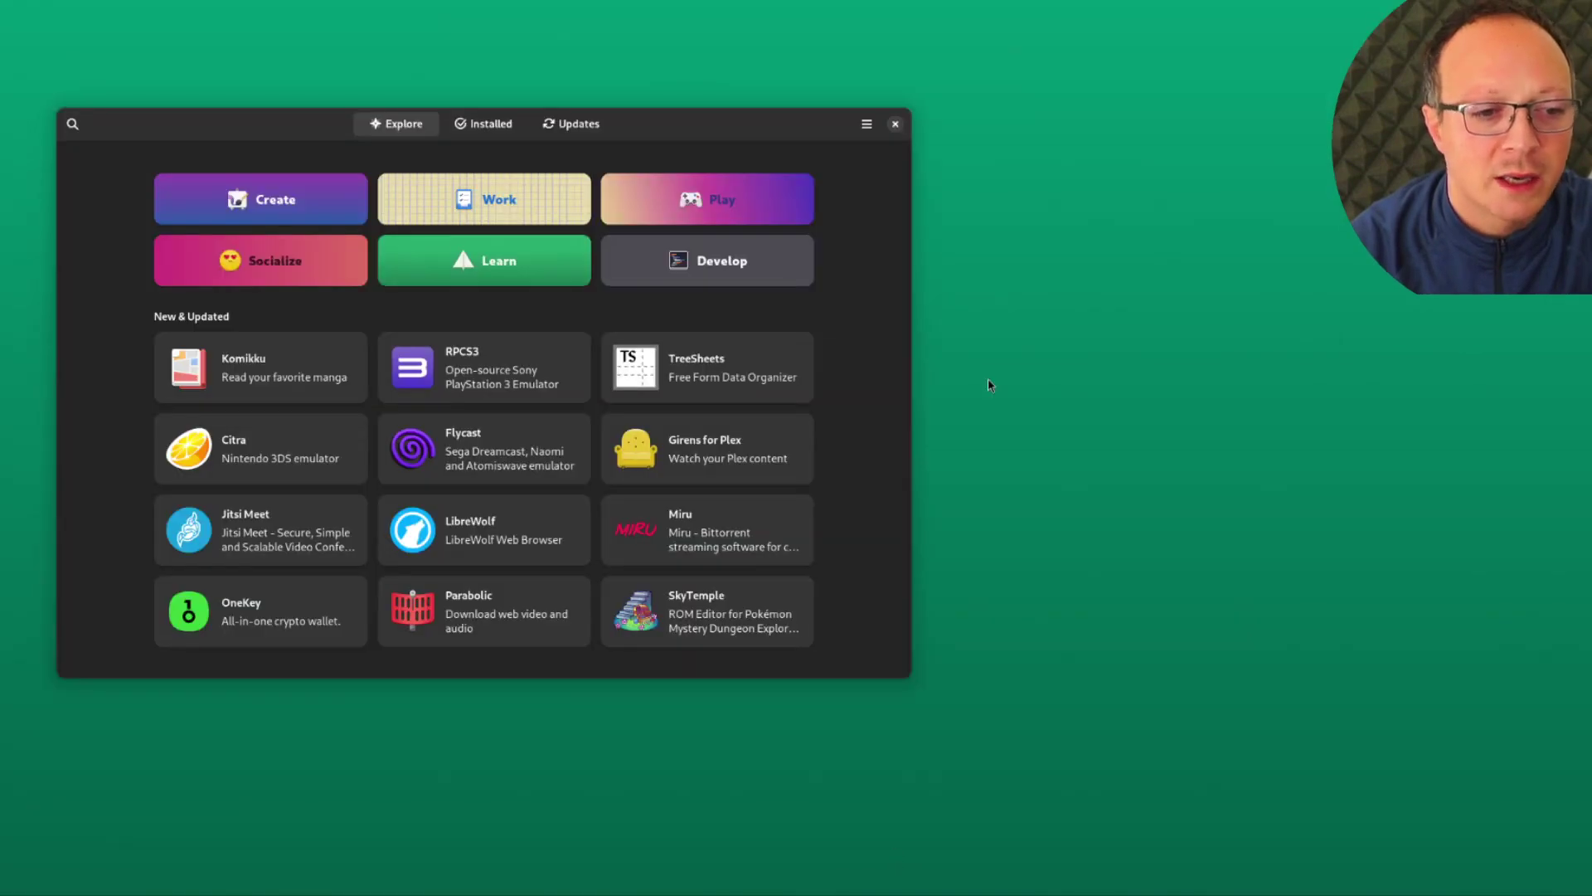
Check GNOME Software's Updates page, which reports the system Up to Date
{"action": "left_click", "coordinate": [572, 124]}
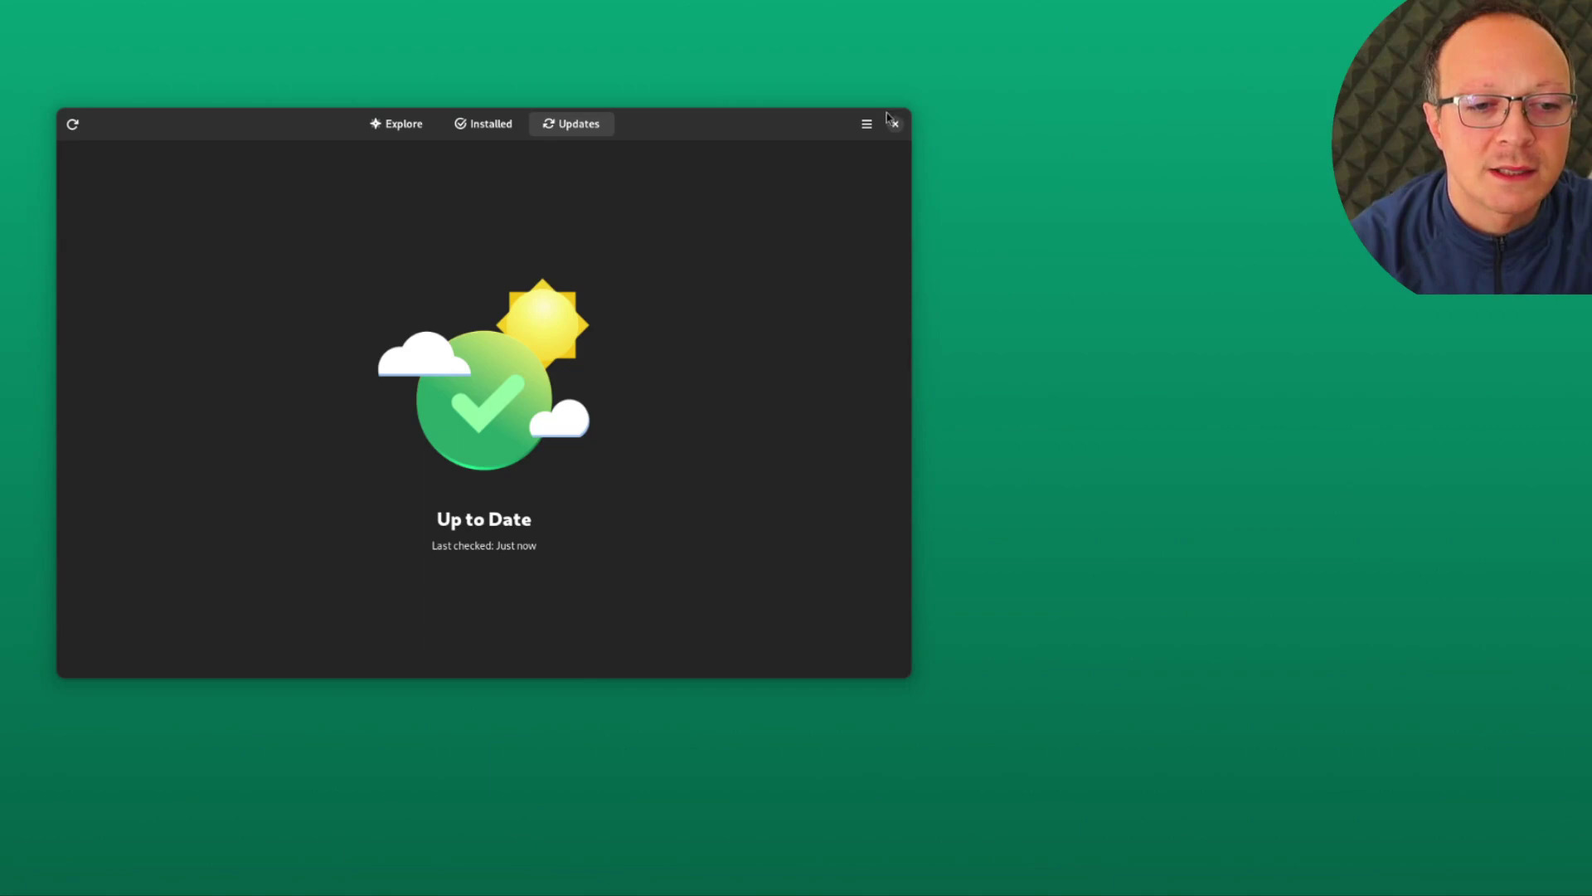